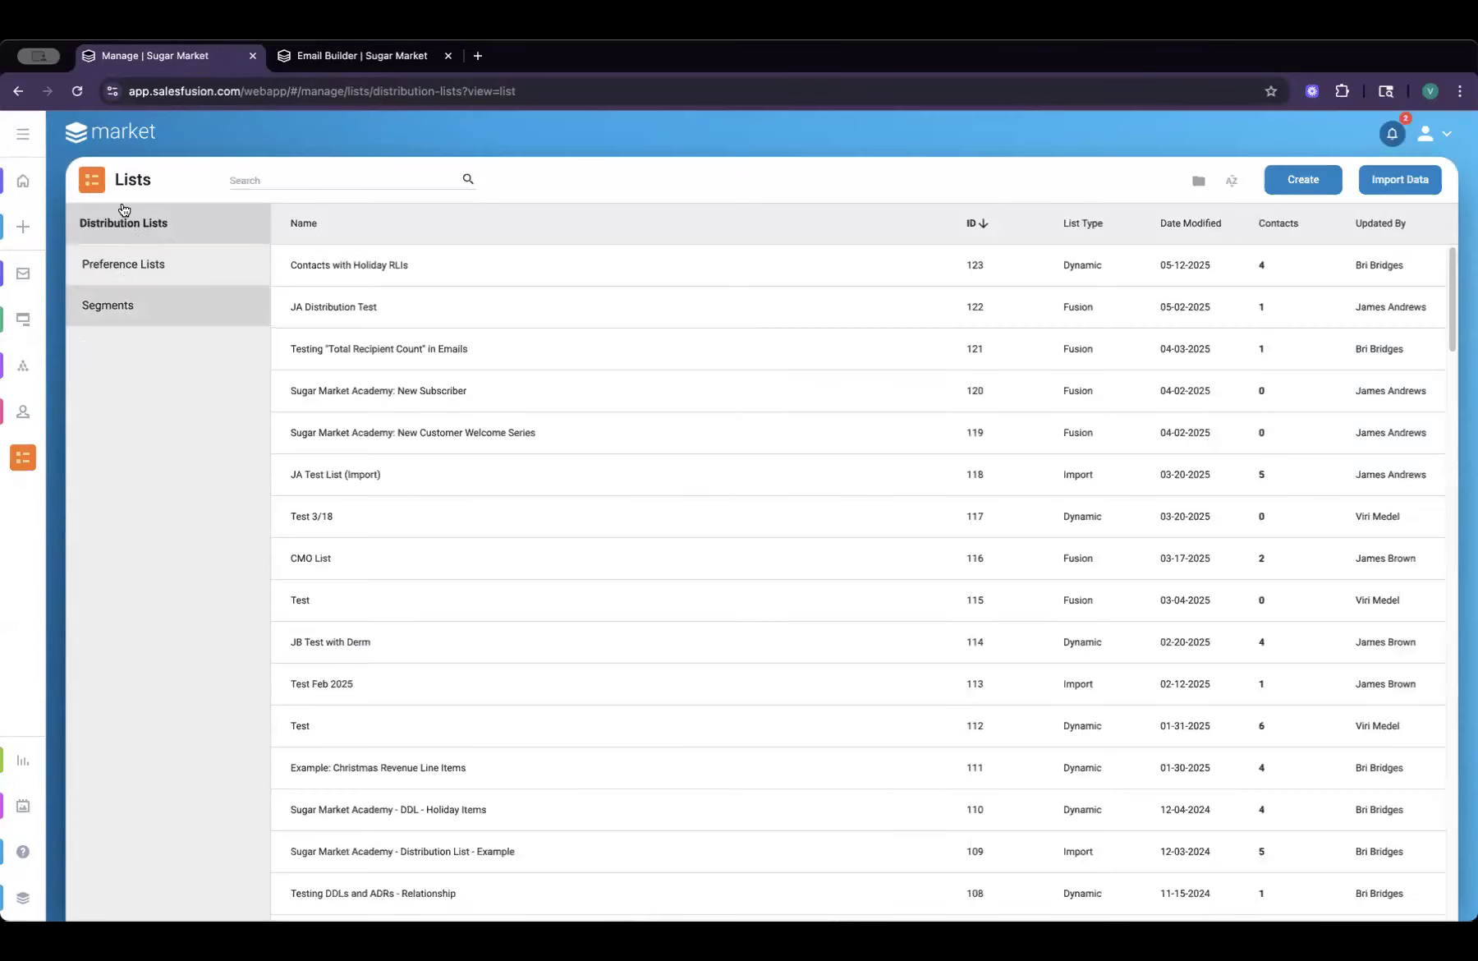
- Start a new segment in the Segments list and name it Florida
left_click(109, 315)
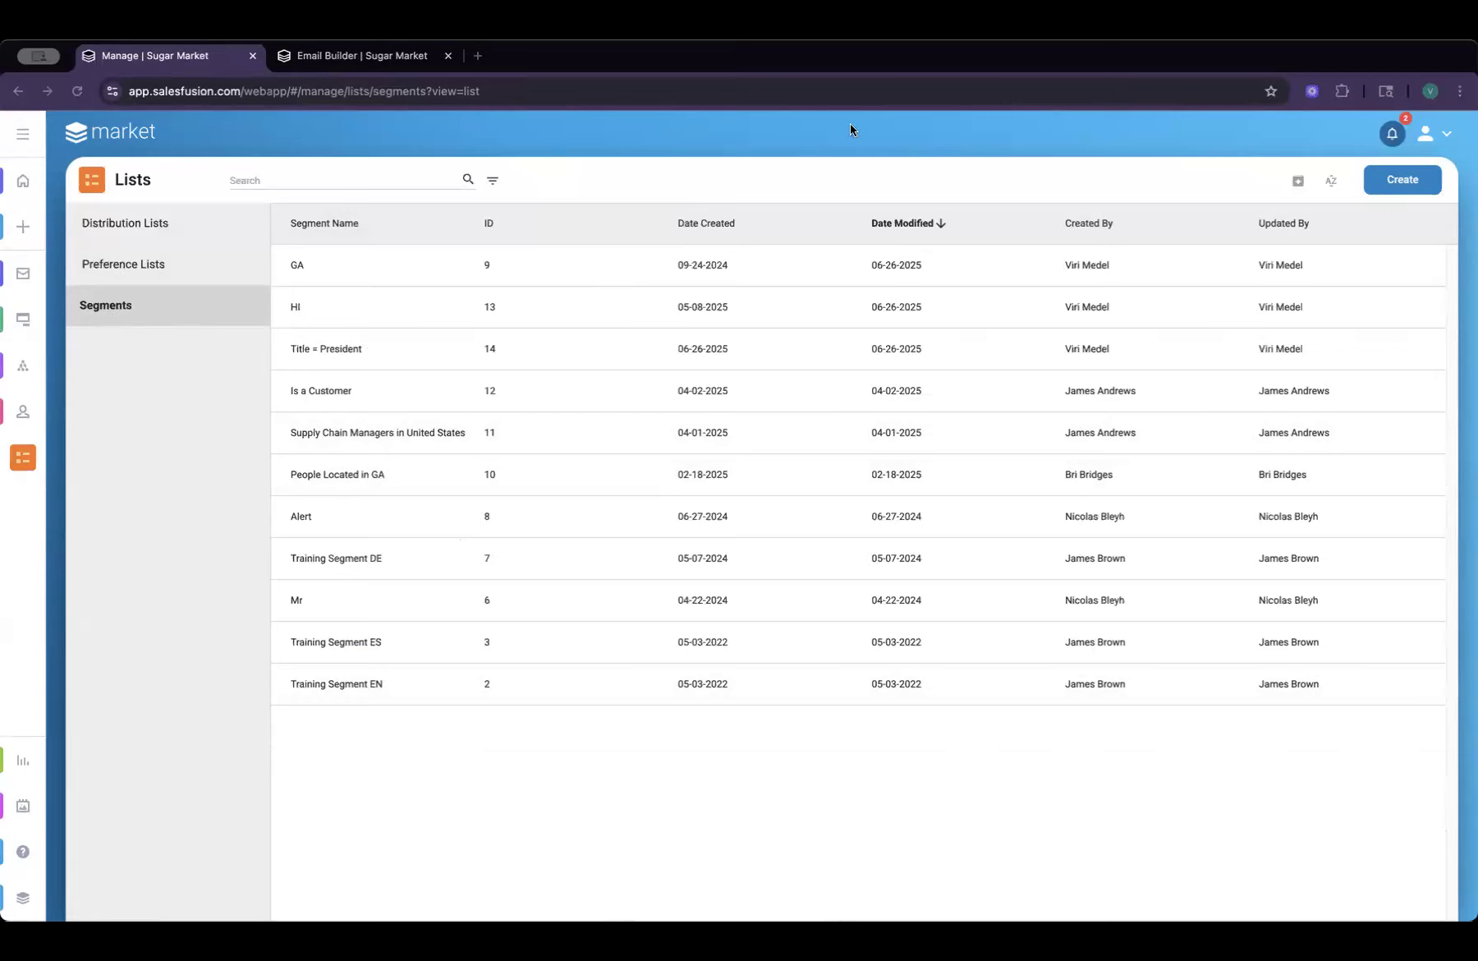
left_click(1405, 180)
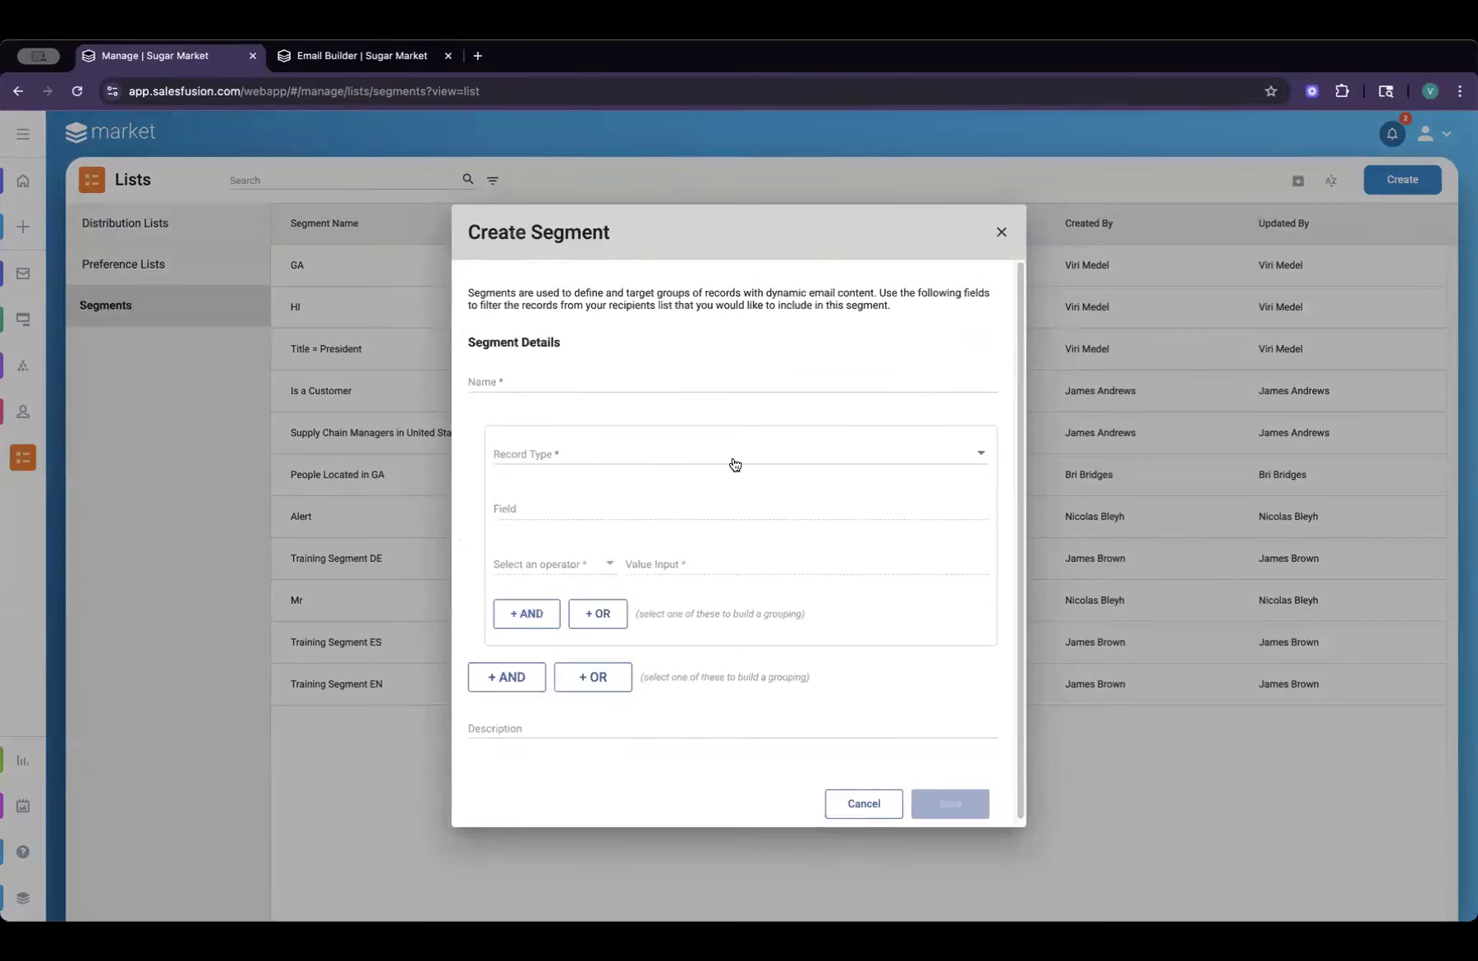
left_click(528, 375)
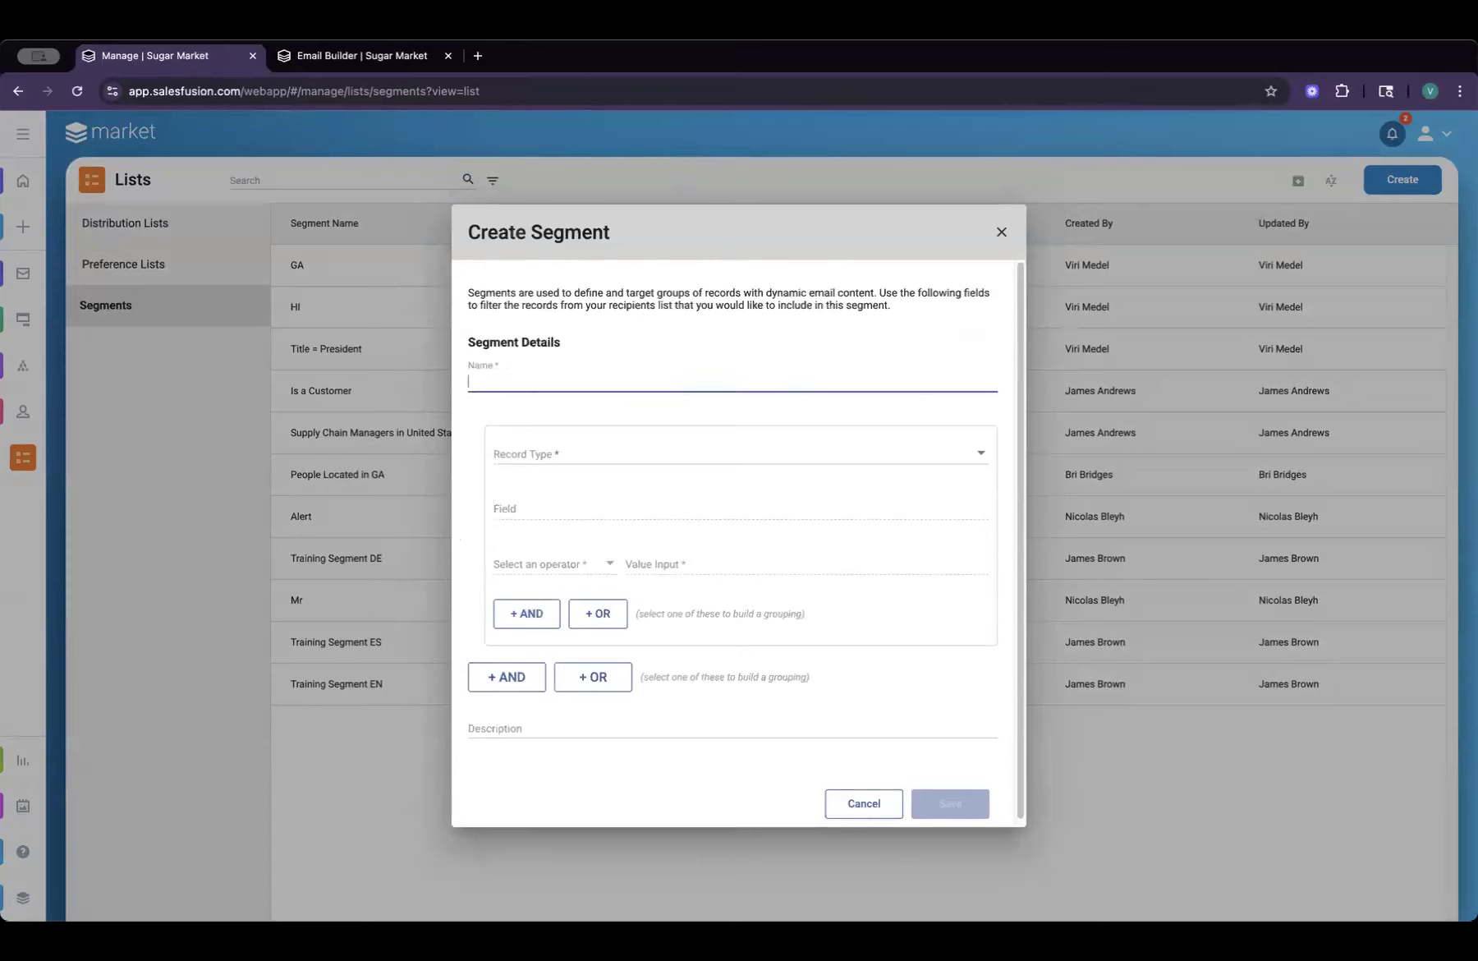
left_click_drag(514, 380, 419, 380)
type("Florida")
- Define the segment's first condition as Contact record type, Mailing State field, Equals operator, value FL
left_click(595, 455)
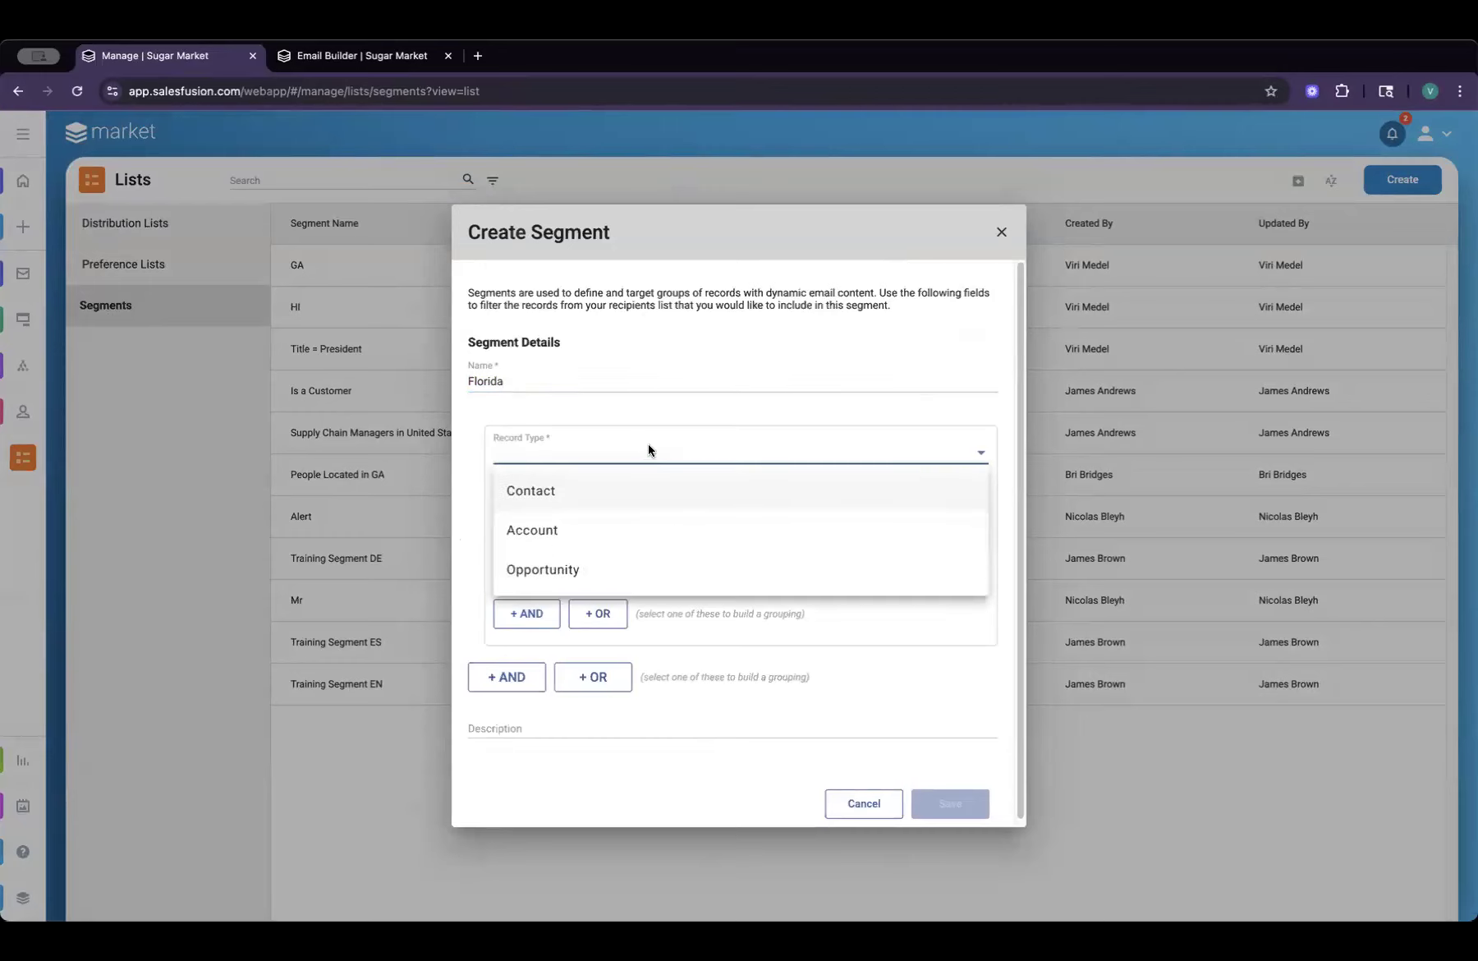
left_click(531, 501)
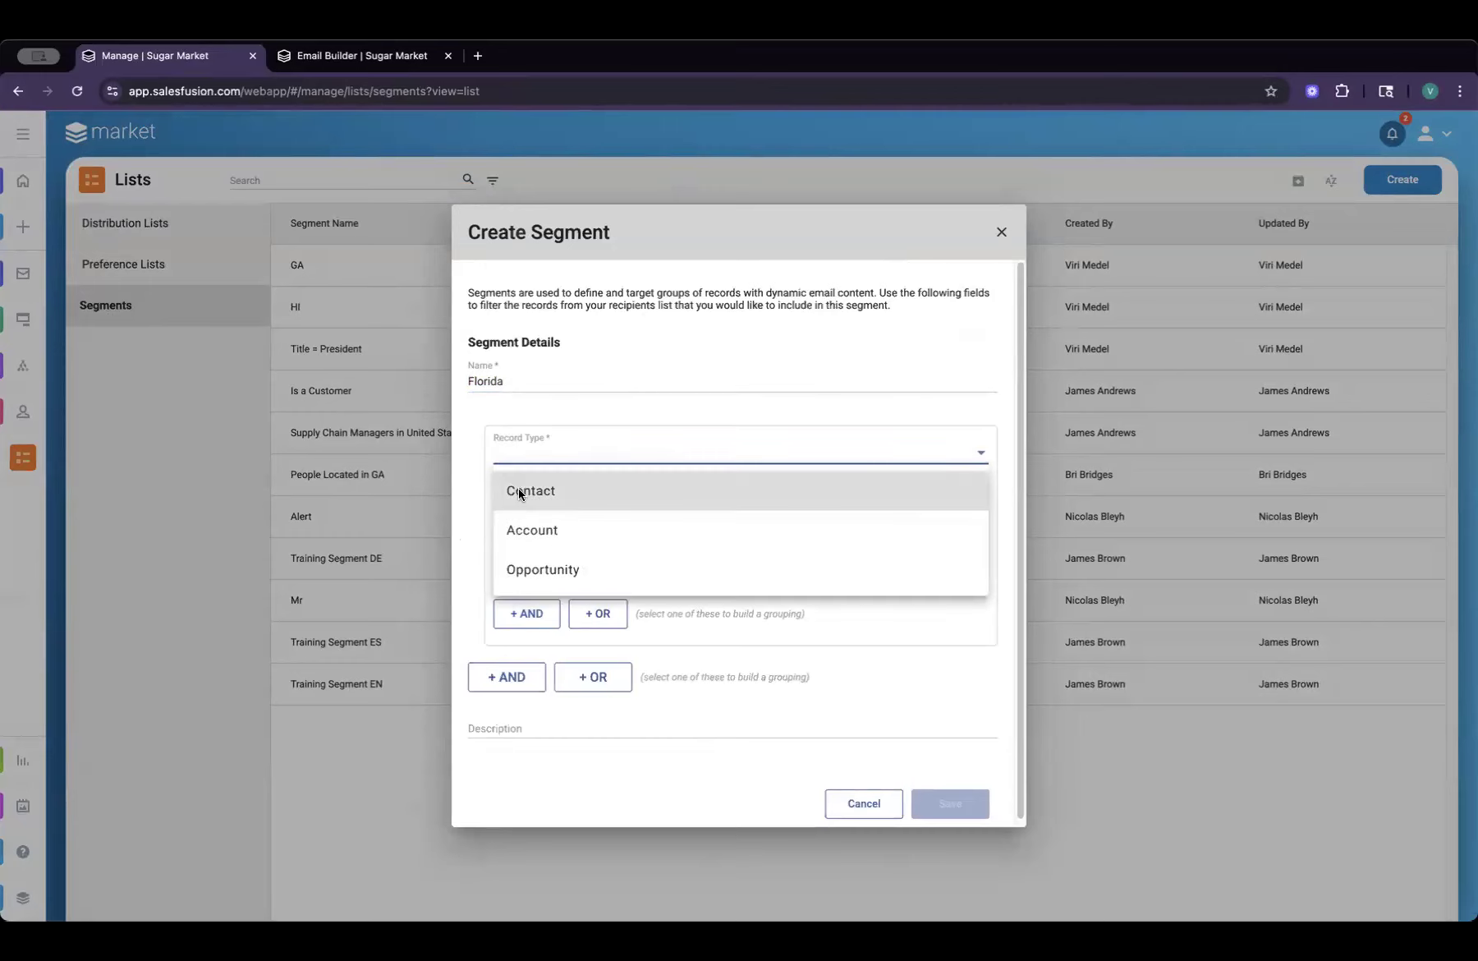
left_click(529, 509)
type("mailin")
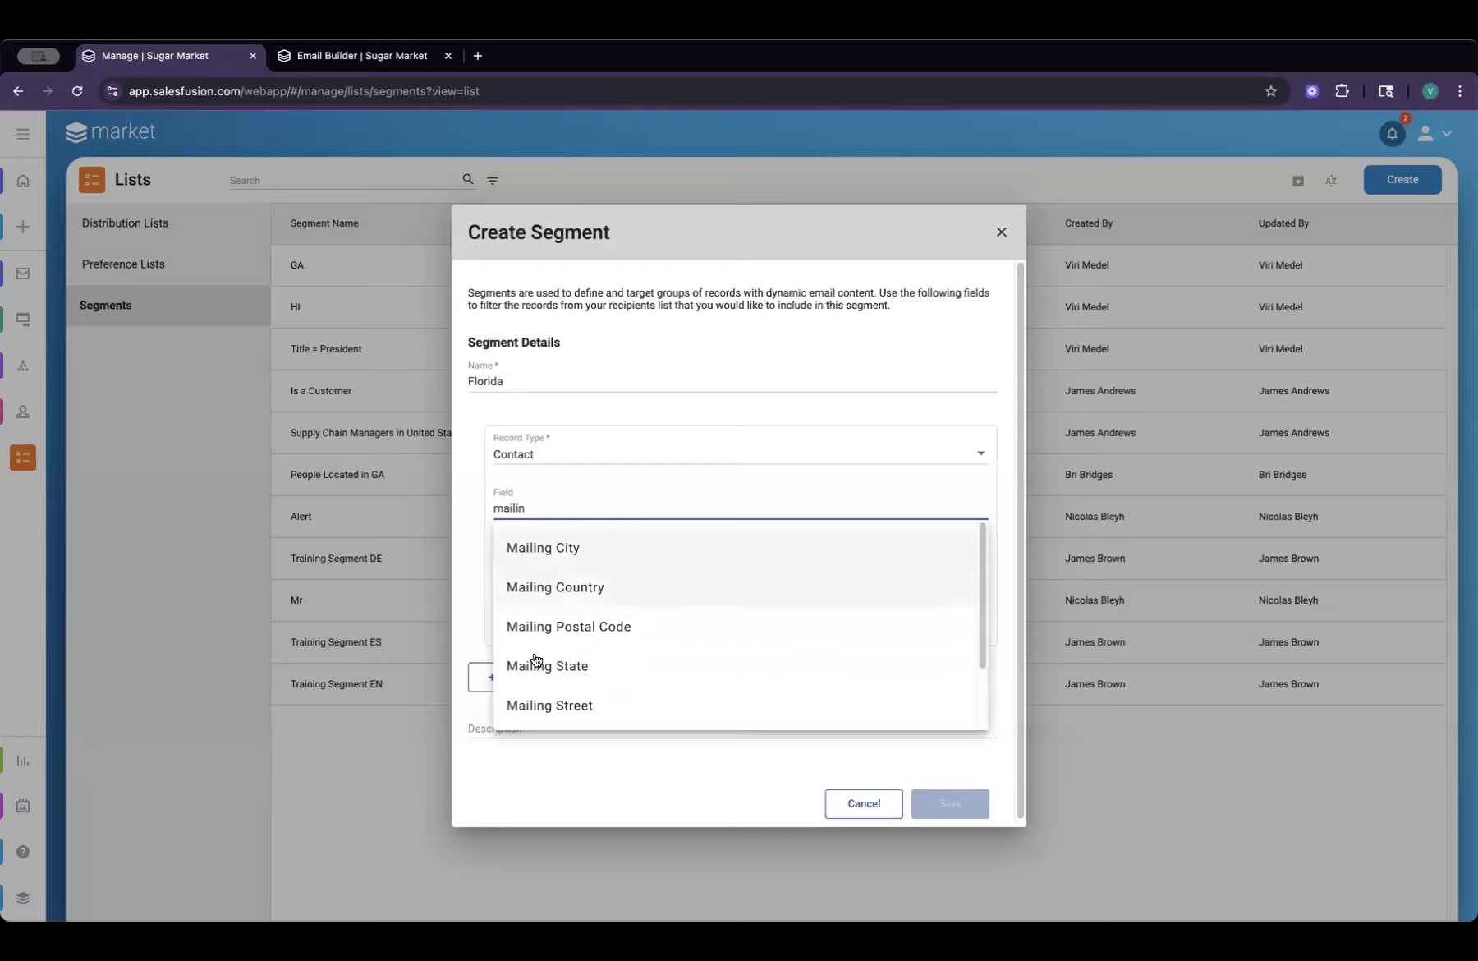
left_click(624, 679)
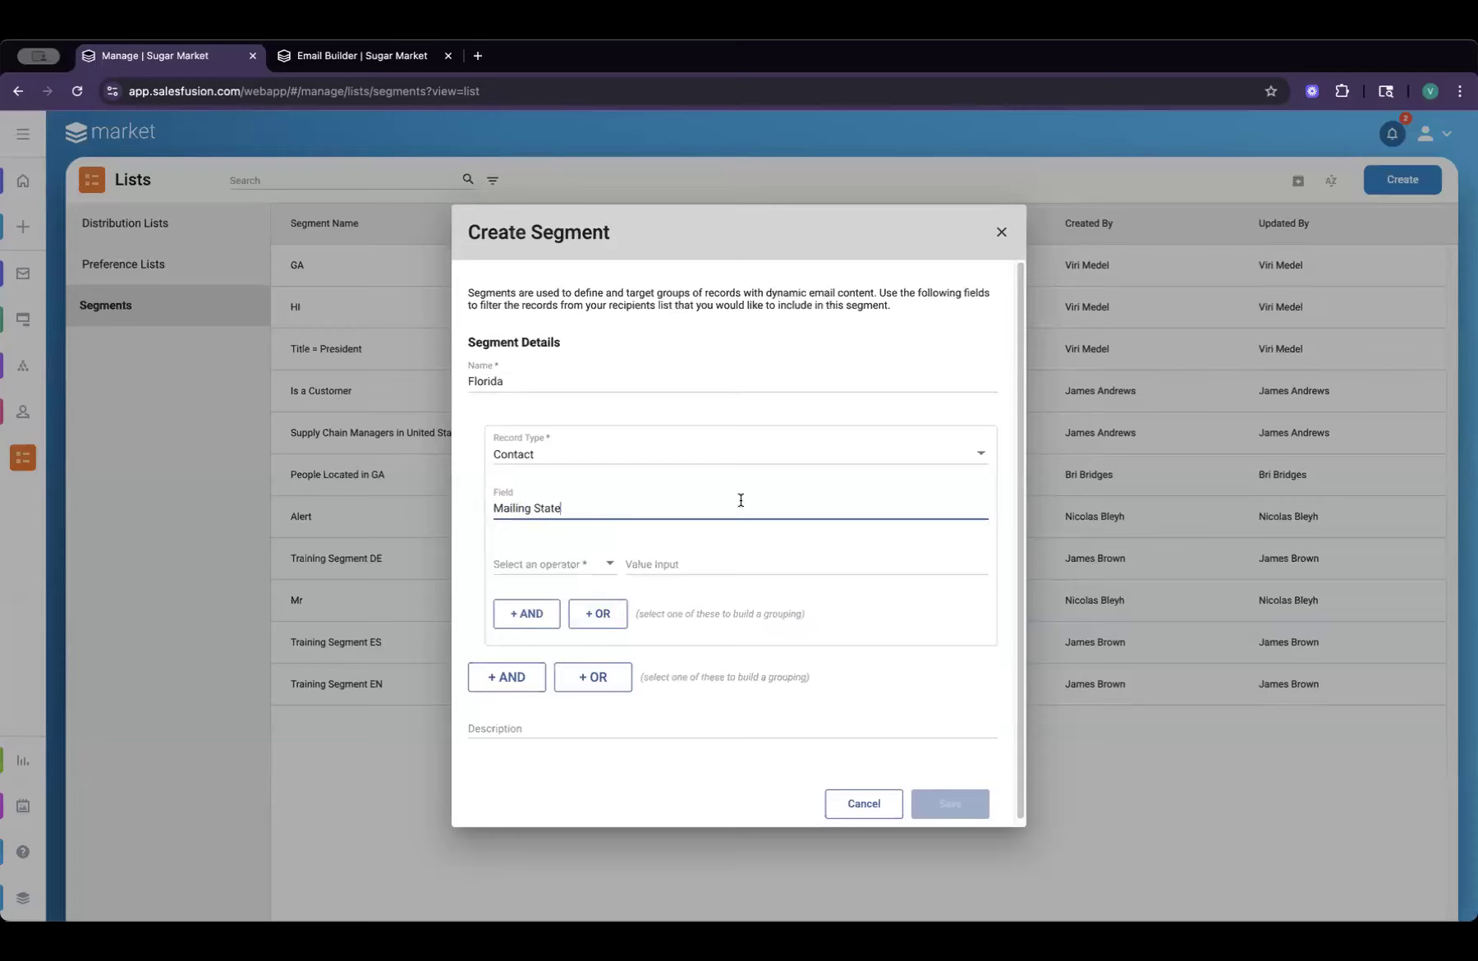
left_click(542, 566)
left_click(548, 595)
left_click(694, 565)
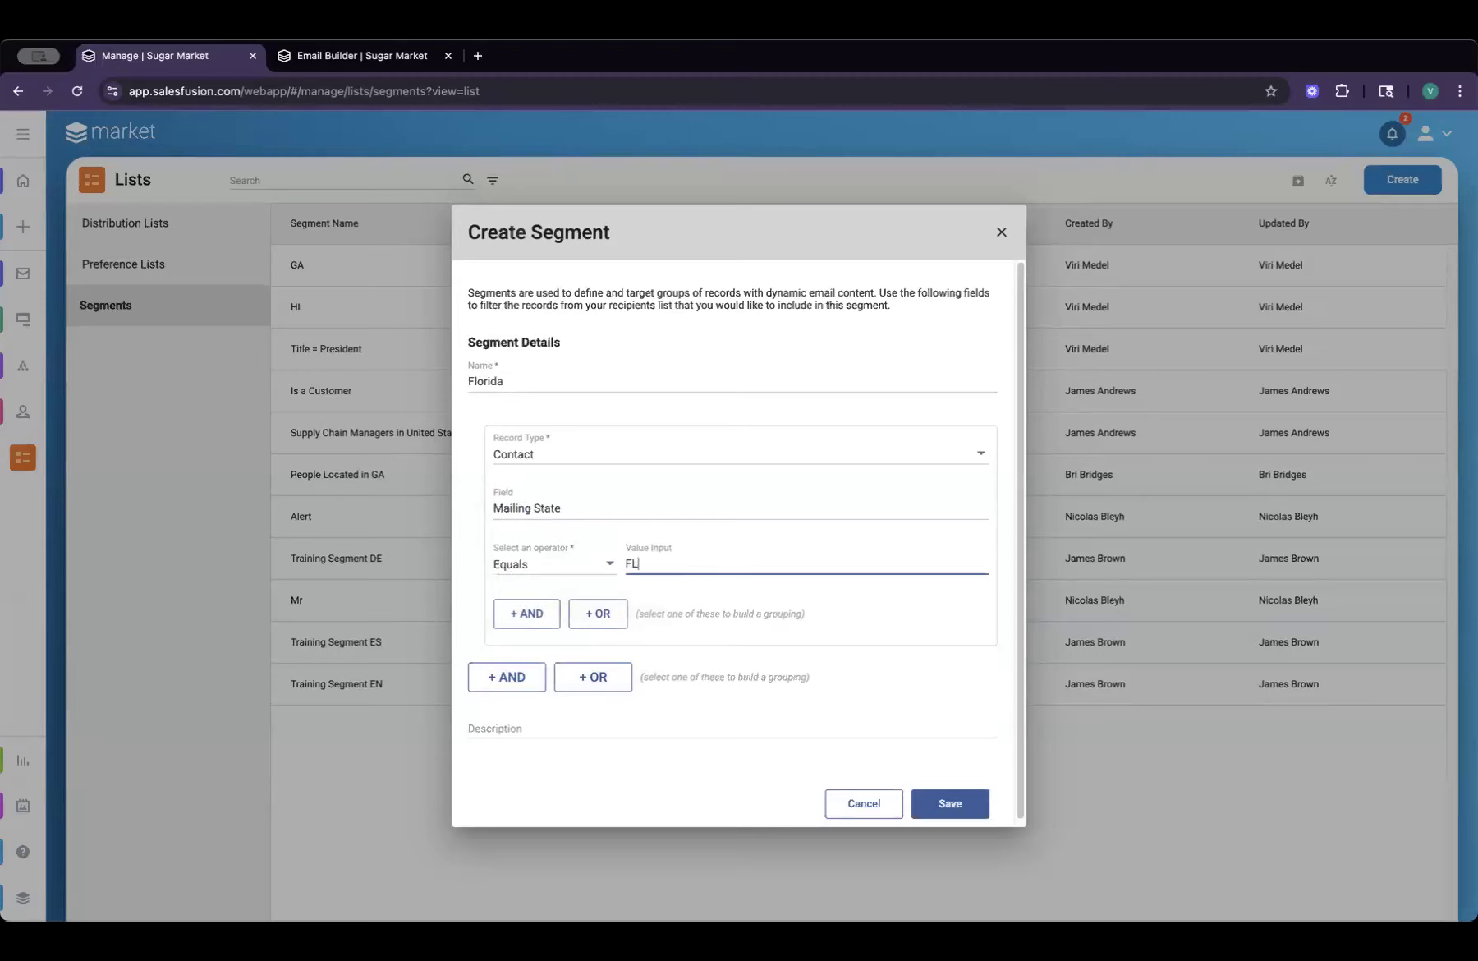
- Add an OR condition inside the same group: Contact record type, Mailing State Equals Florida
left_click(614, 627)
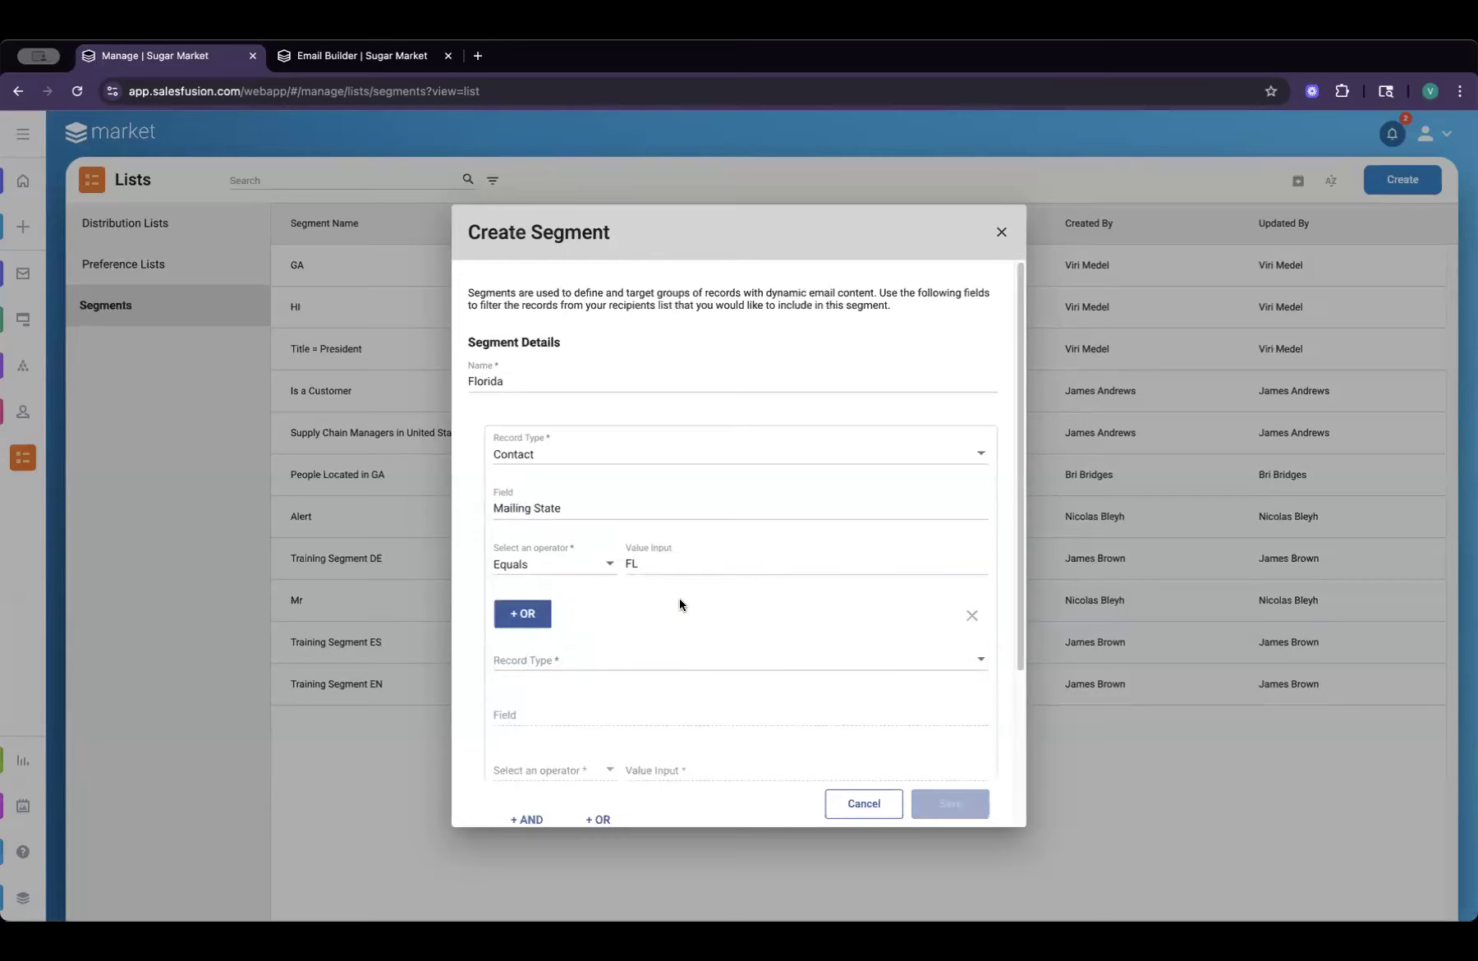
left_click(572, 445)
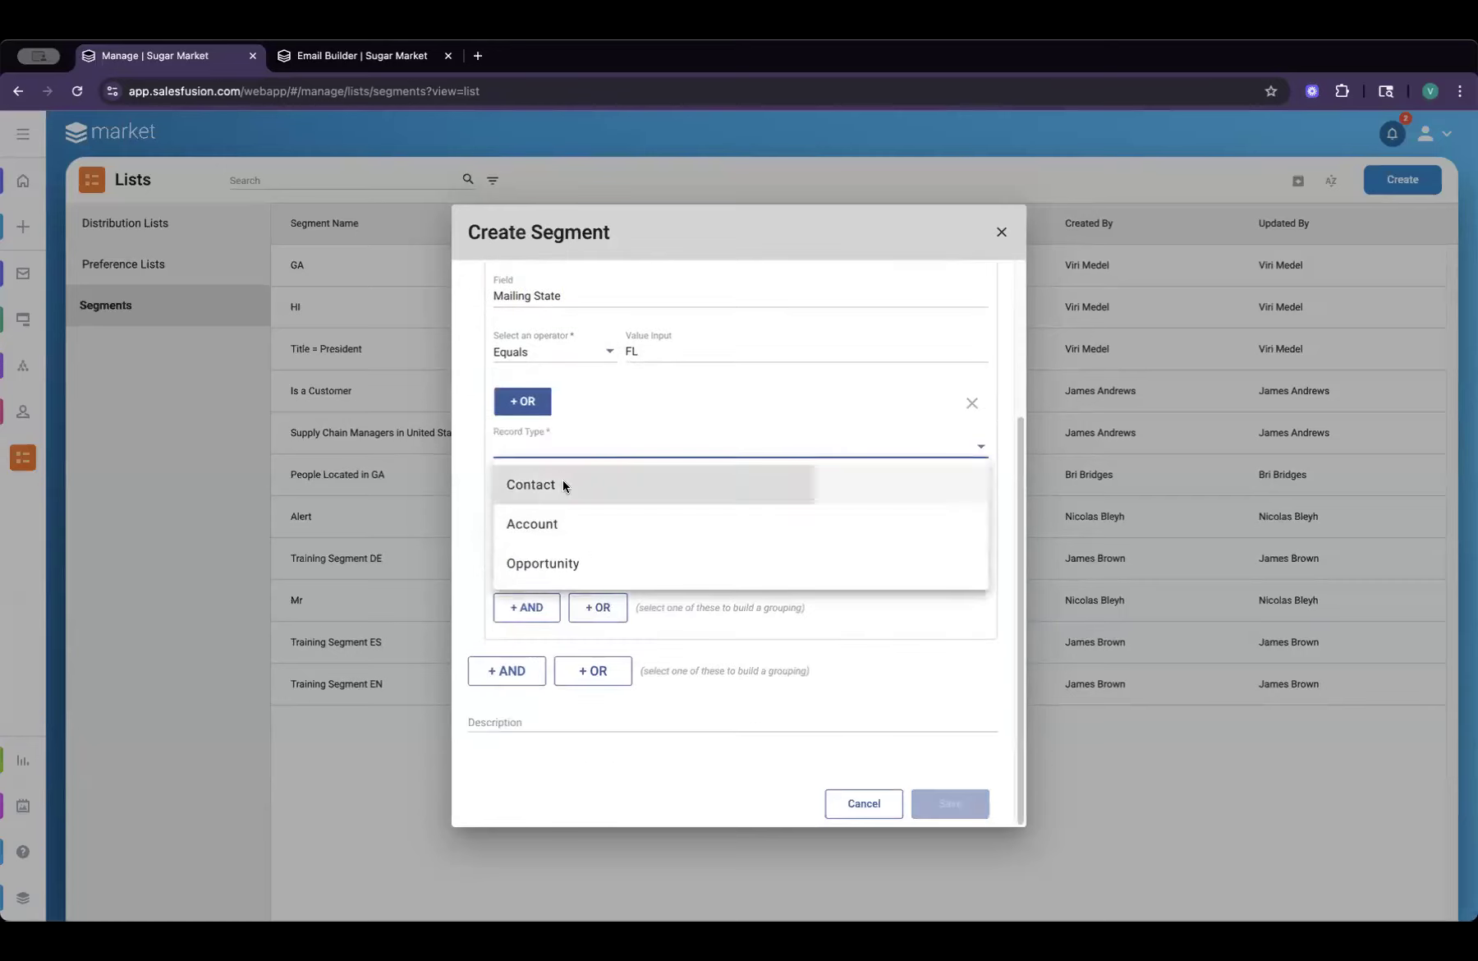
left_click(562, 483)
left_click(568, 504)
type("mailing")
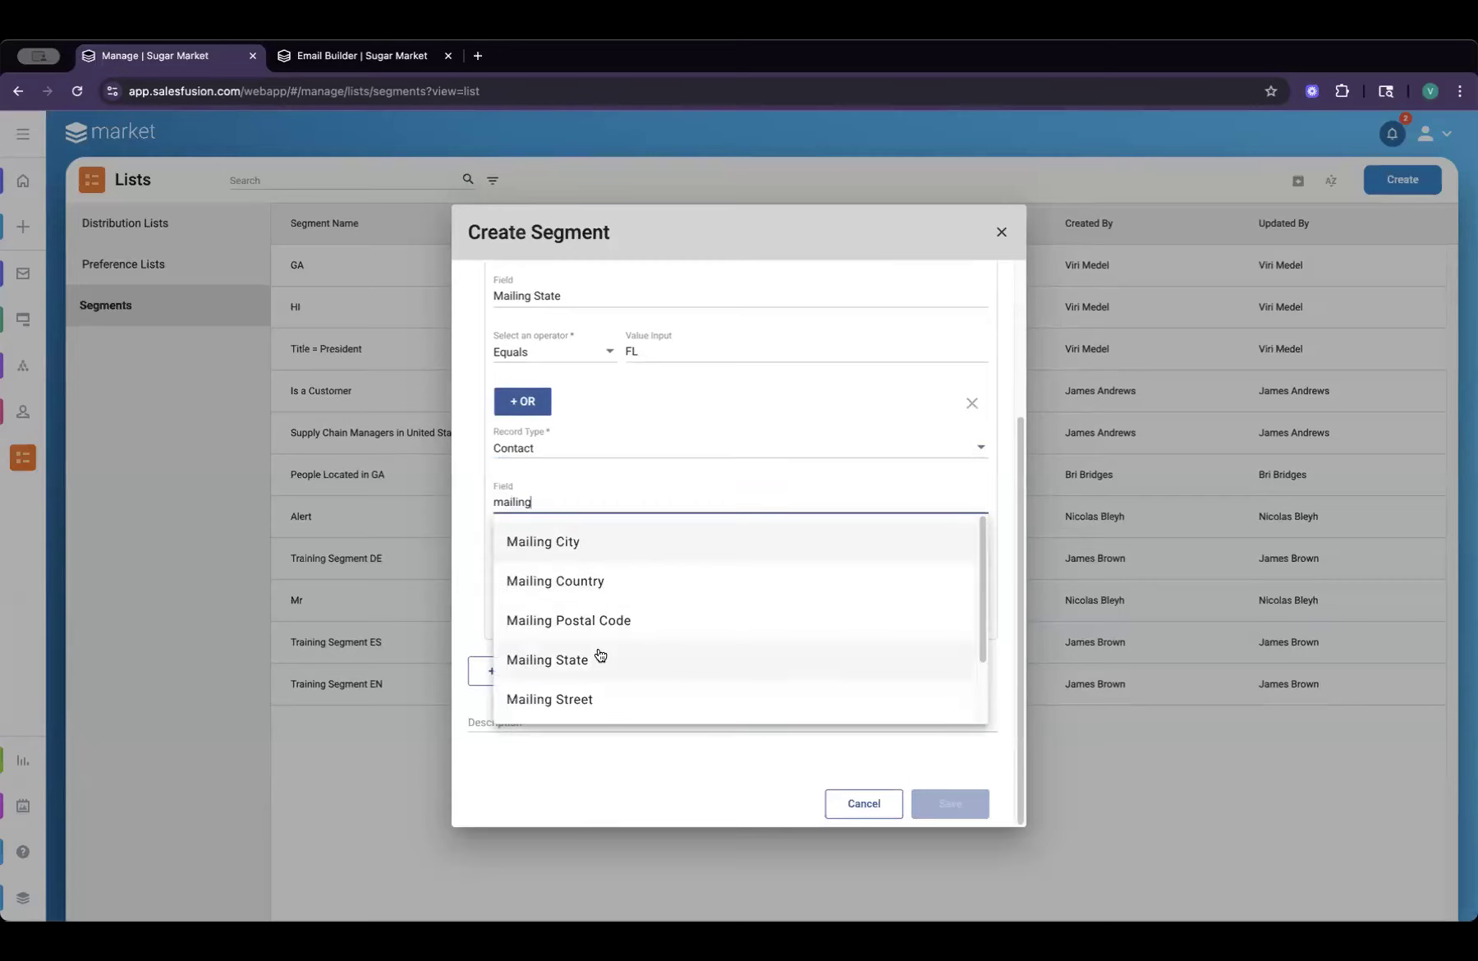
left_click(600, 657)
left_click(561, 557)
left_click(568, 588)
left_click(663, 558)
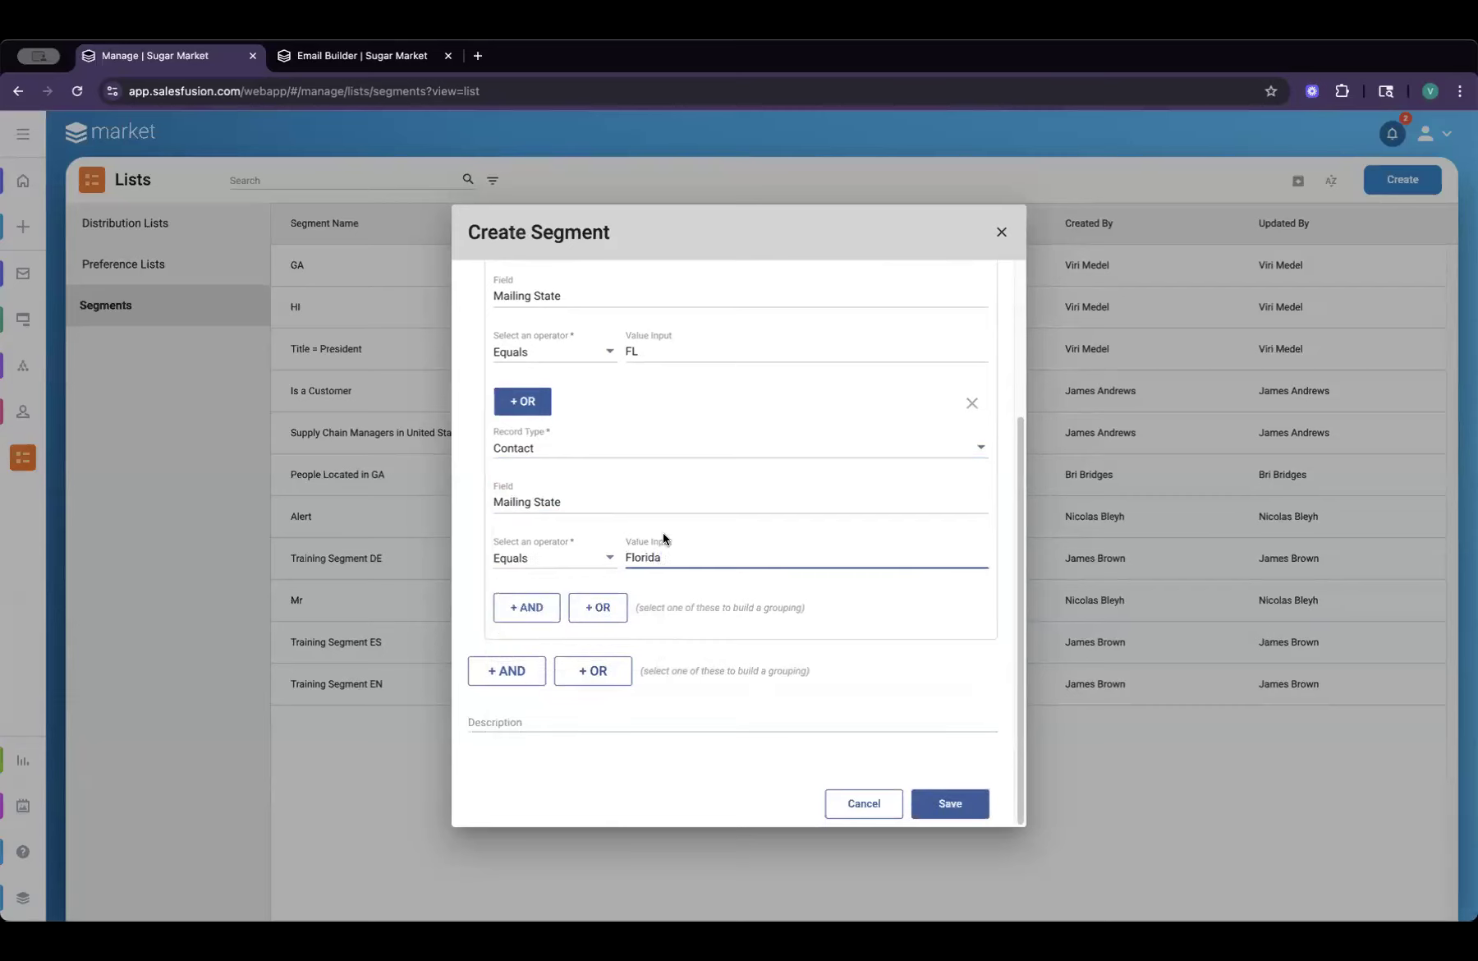
- Describe the segment as "Contacts/Leads in Florida" and save it
scroll(706, 531, "up", 1)
scroll(647, 670, "down", 1)
left_click(512, 717)
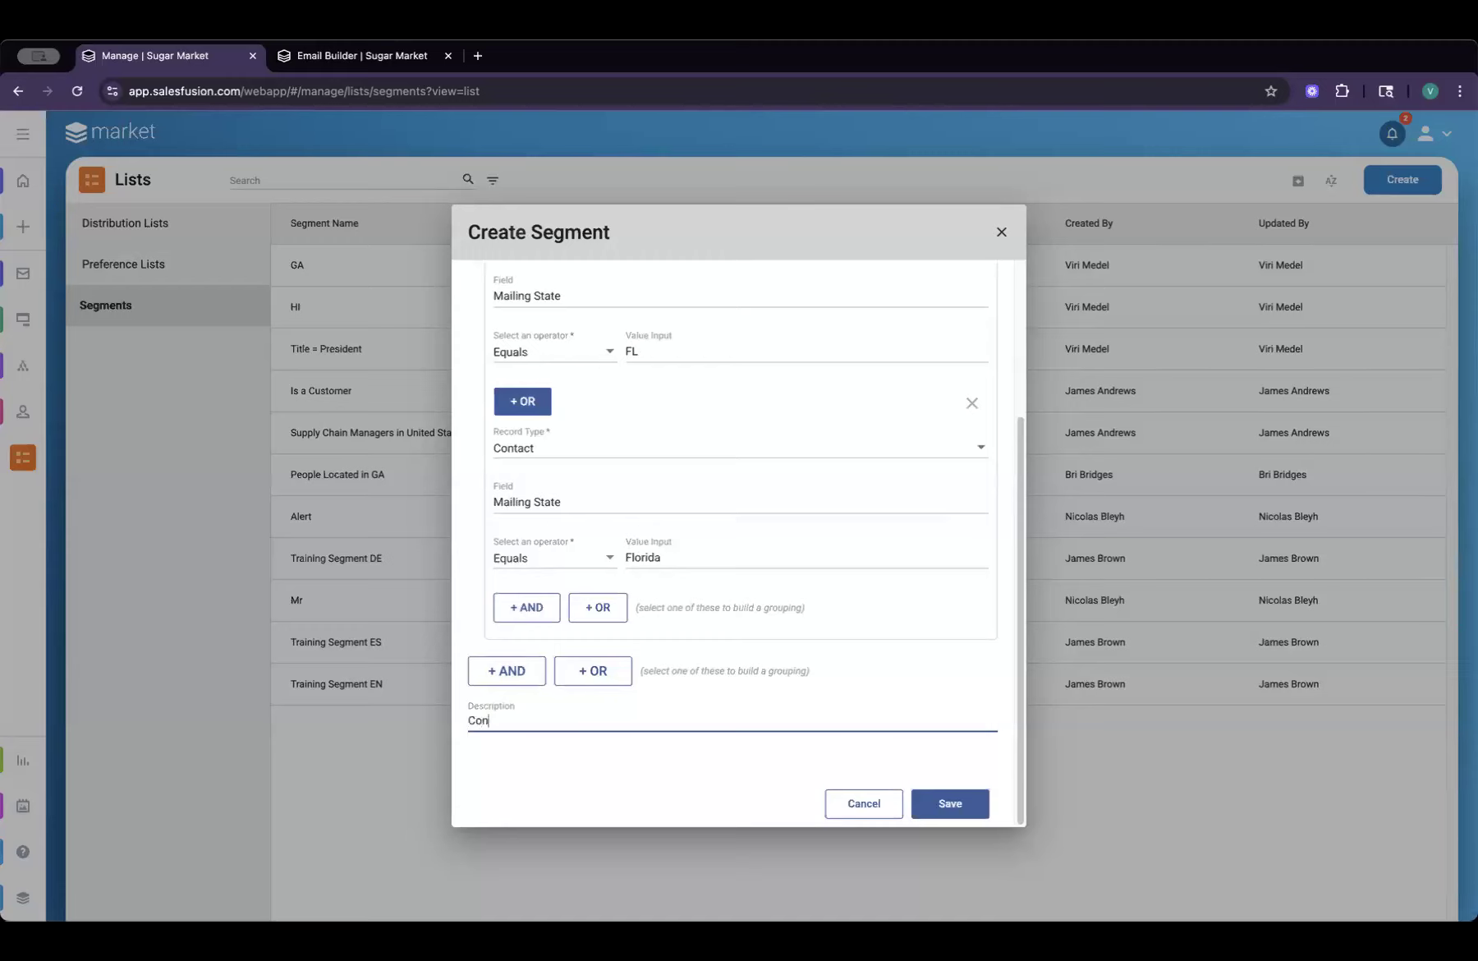
type("Contacts/Leads in Florida")
left_click(948, 803)
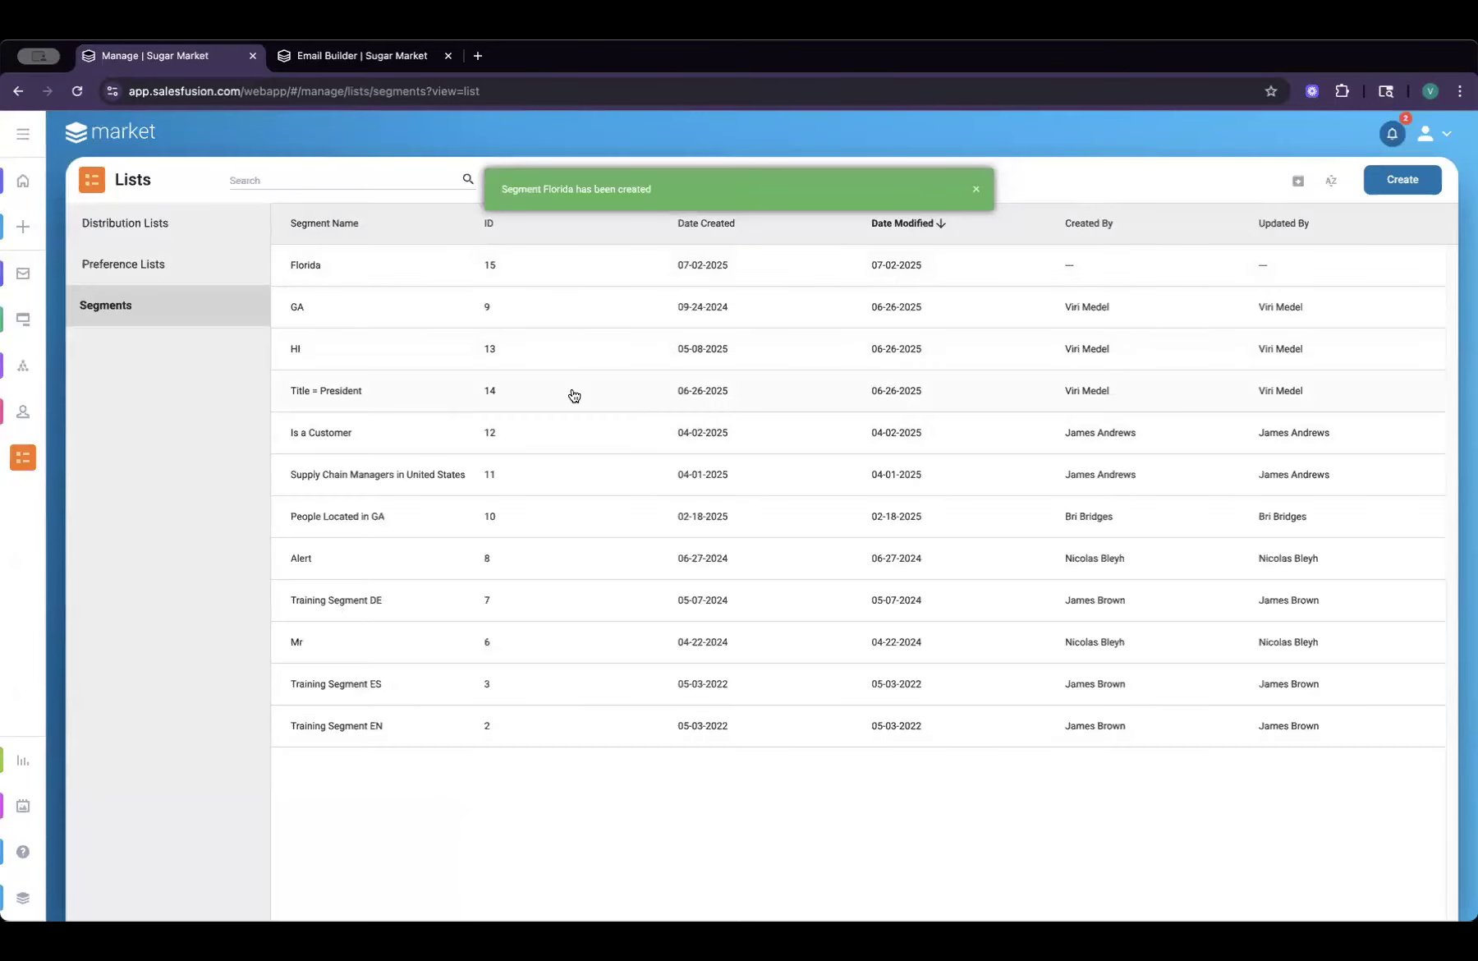
- Examine the conditions of the existing GA segment, then close it without saving
left_click(303, 307)
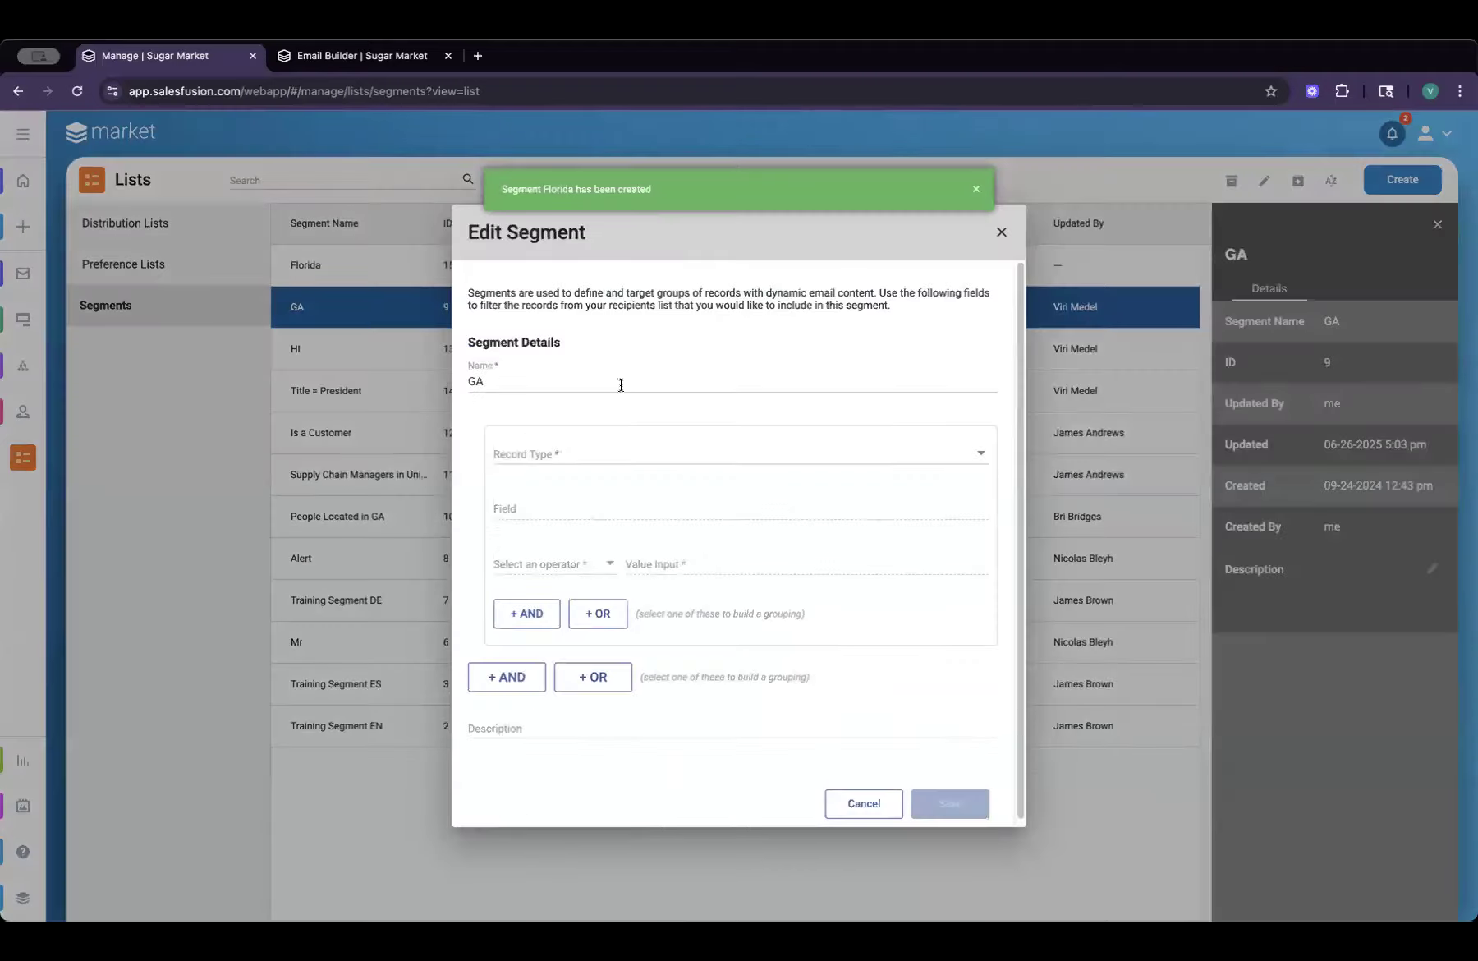
scroll(672, 591, "down", 1)
scroll(673, 591, "down", 3)
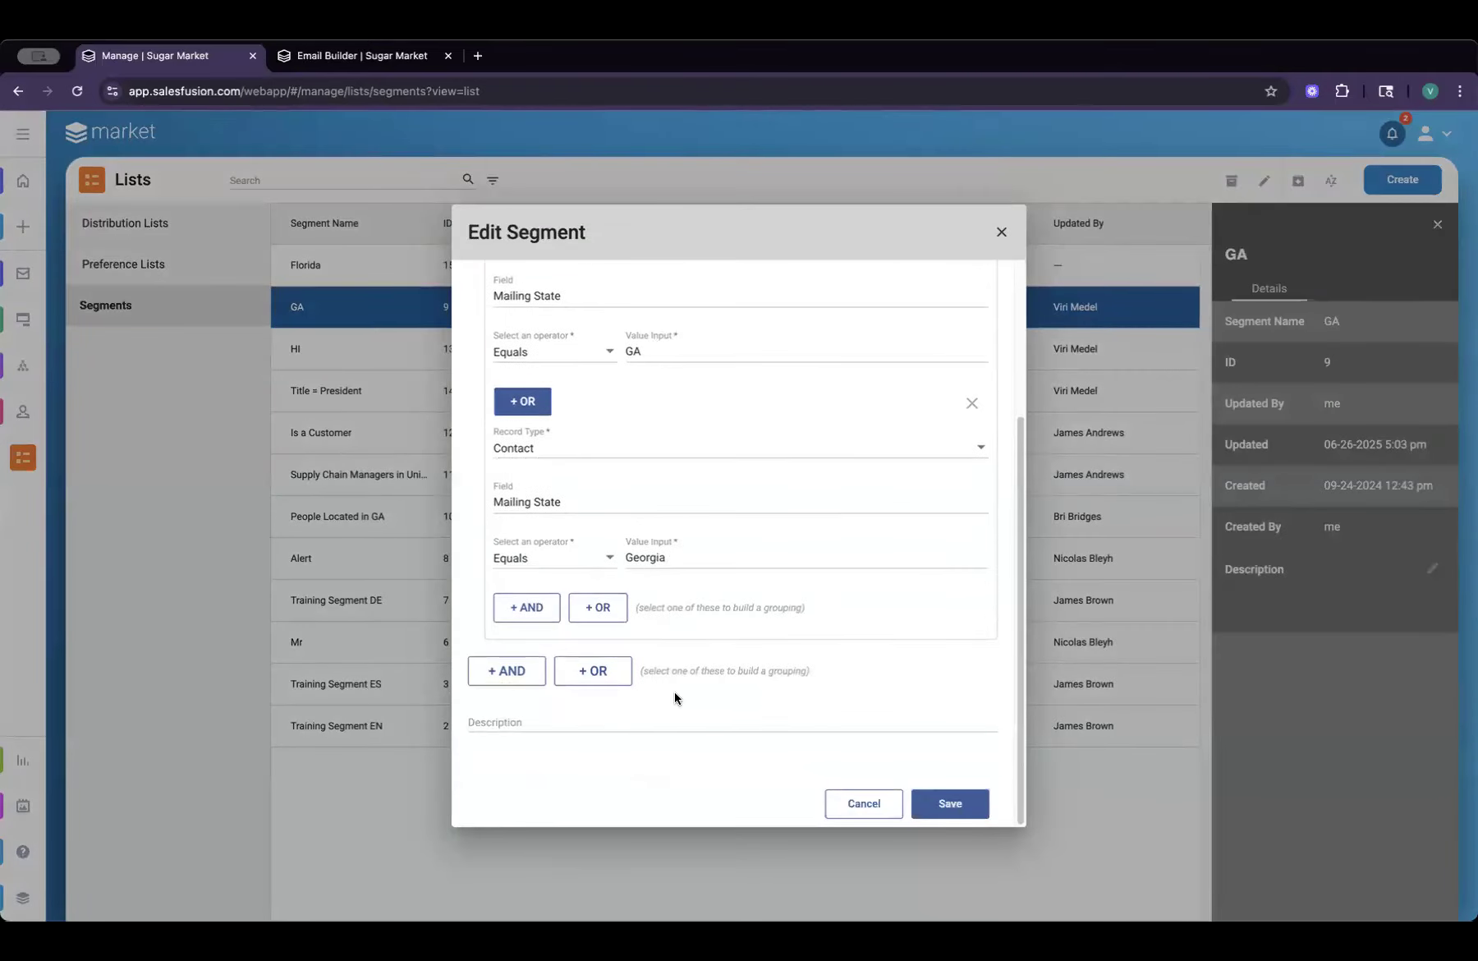
scroll(501, 346, "up", 3)
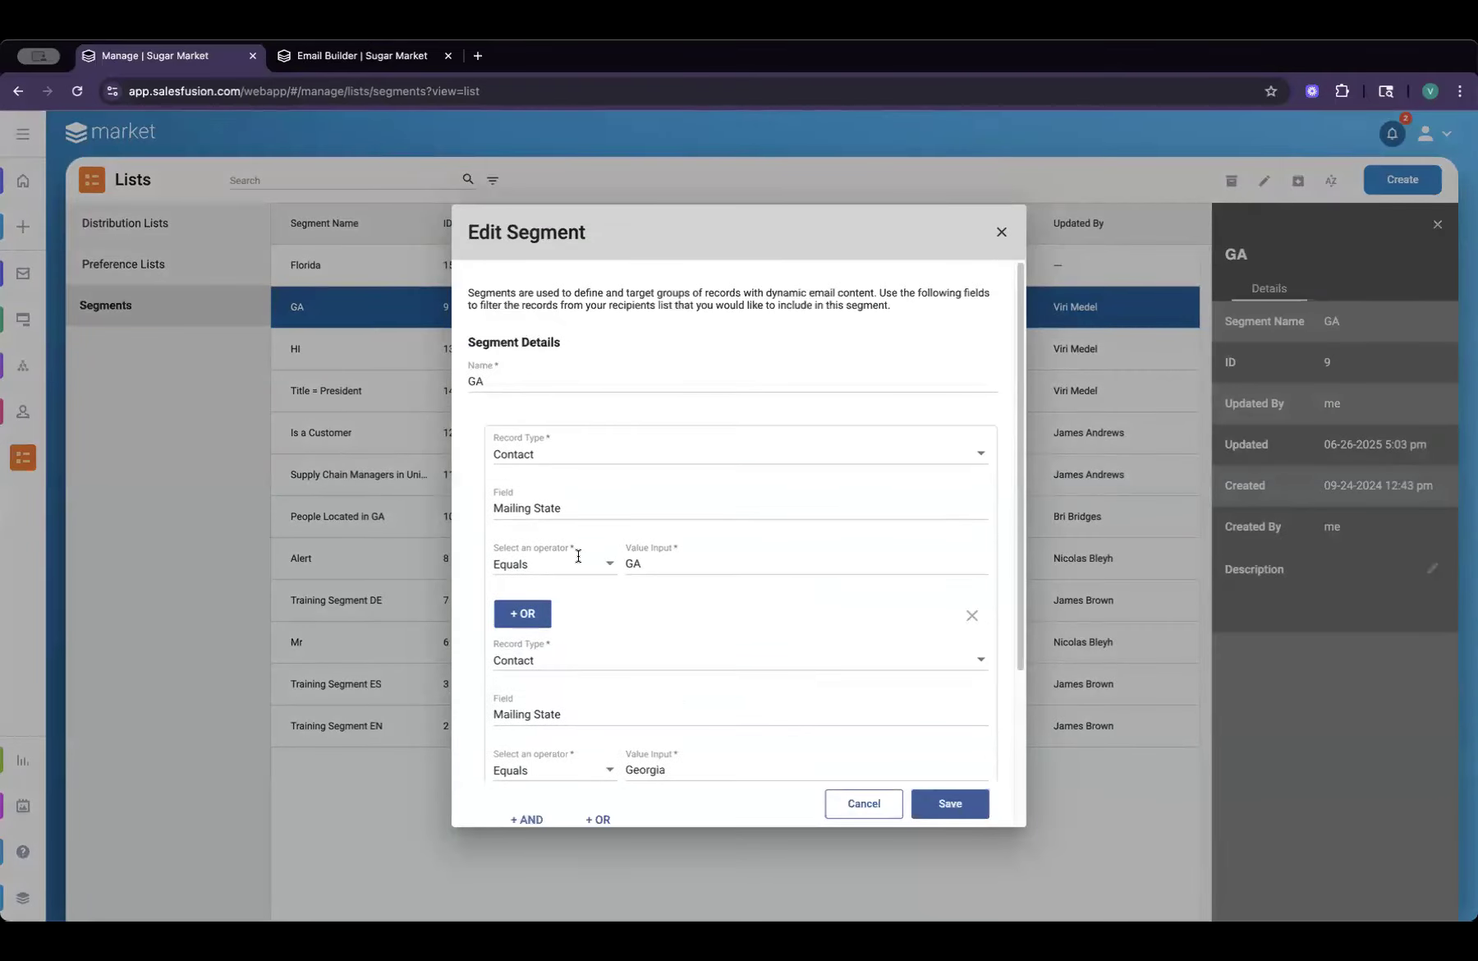
scroll(697, 579, "down", 3)
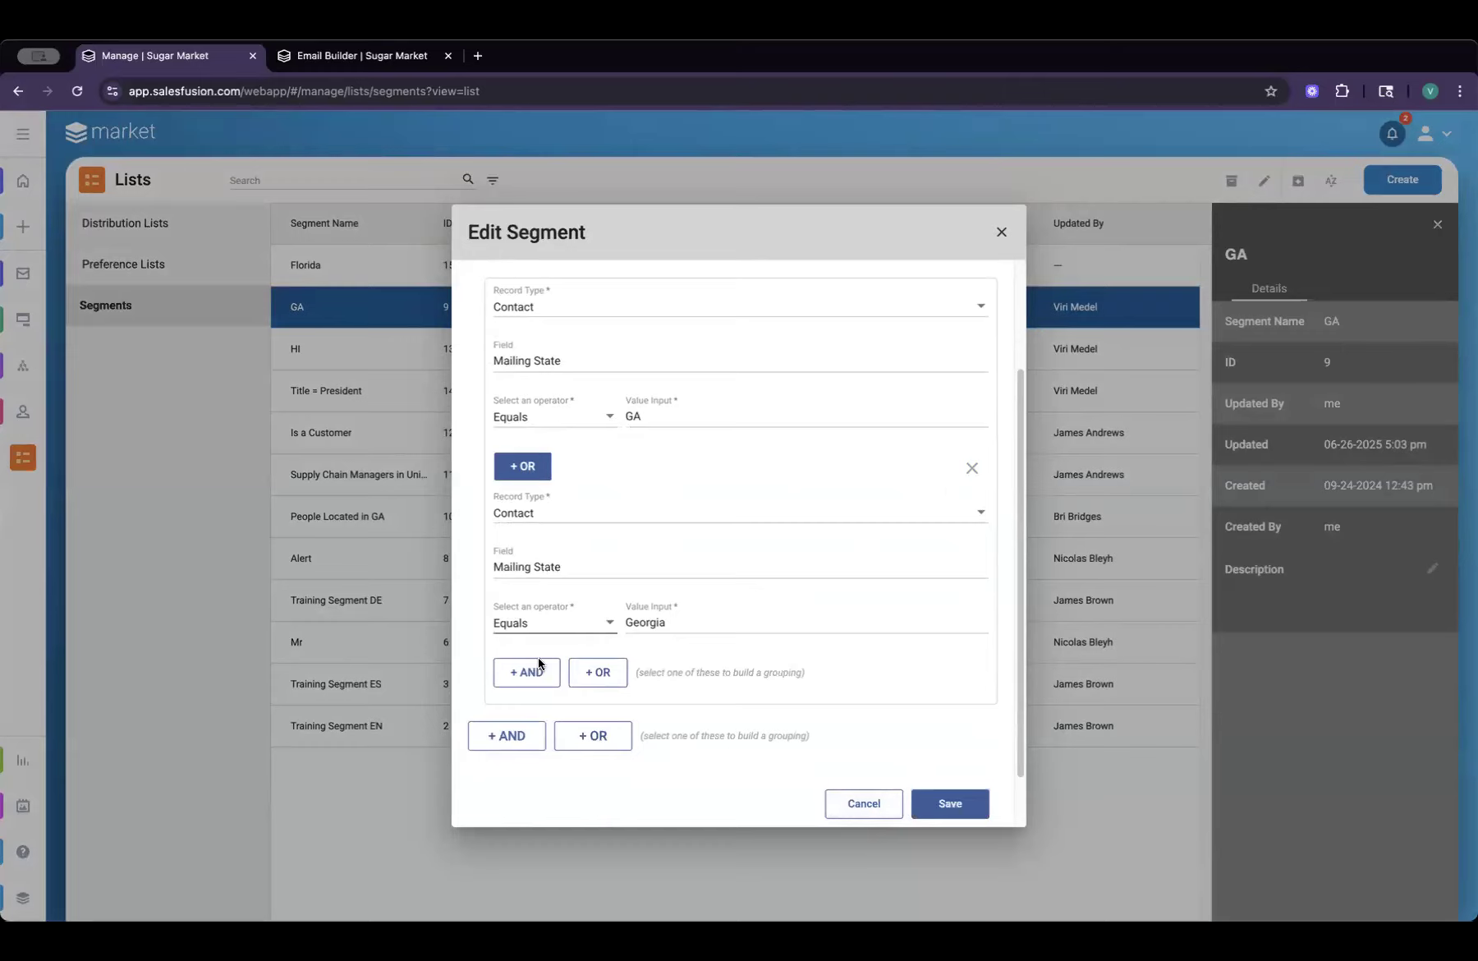
left_click(872, 806)
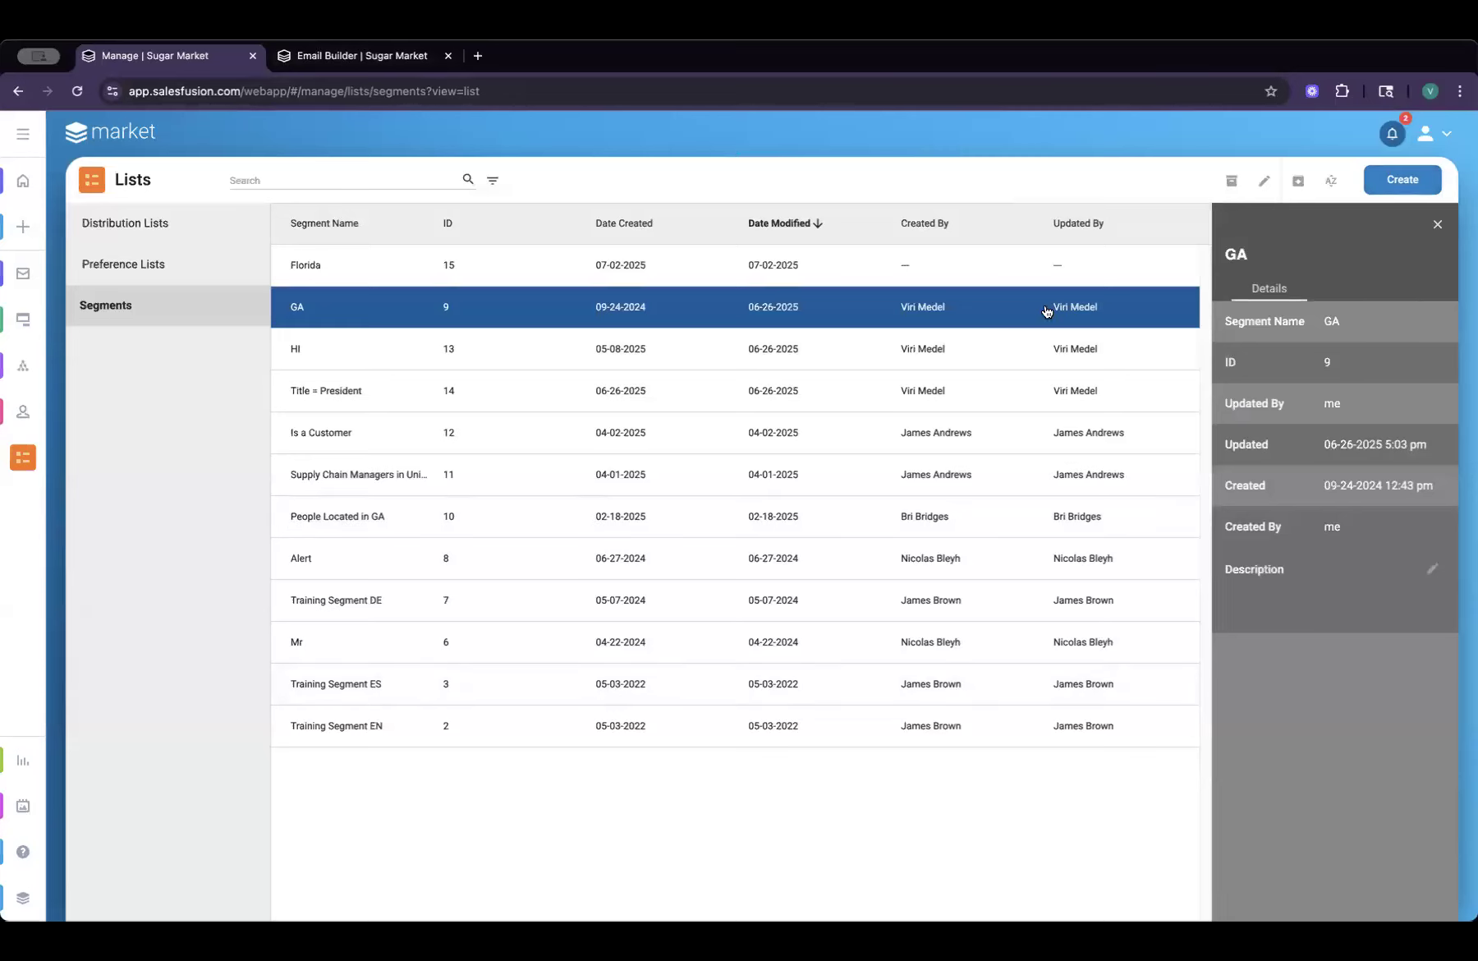
- Examine the conditions of the "Title = President" and "Is a Customer" segments, closing each without changes
left_click(325, 391)
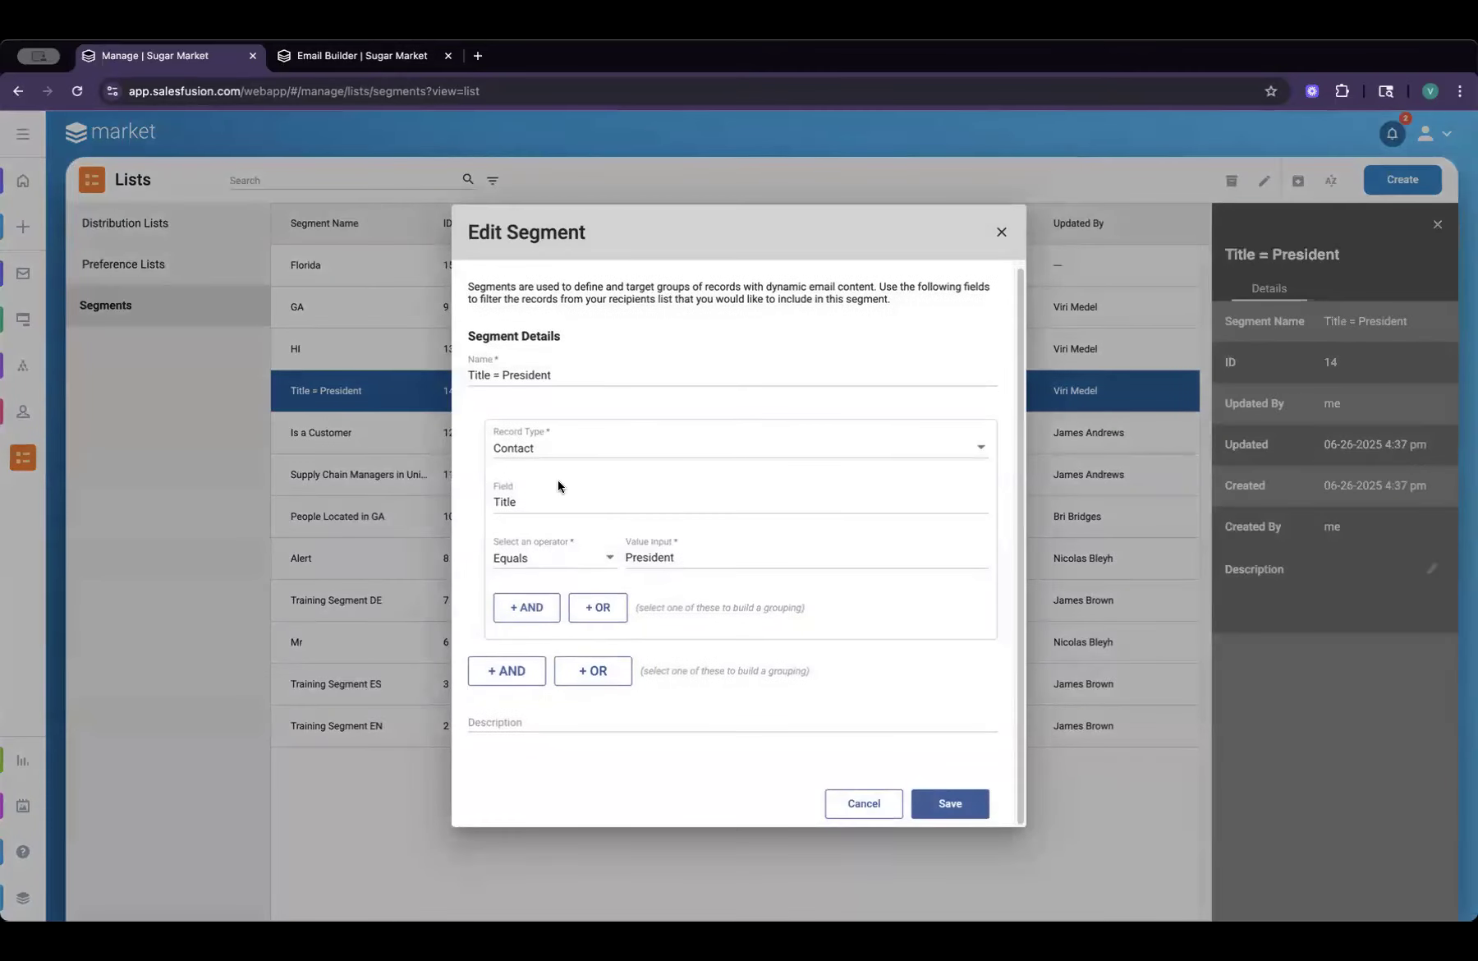
left_click(999, 232)
left_click(327, 438)
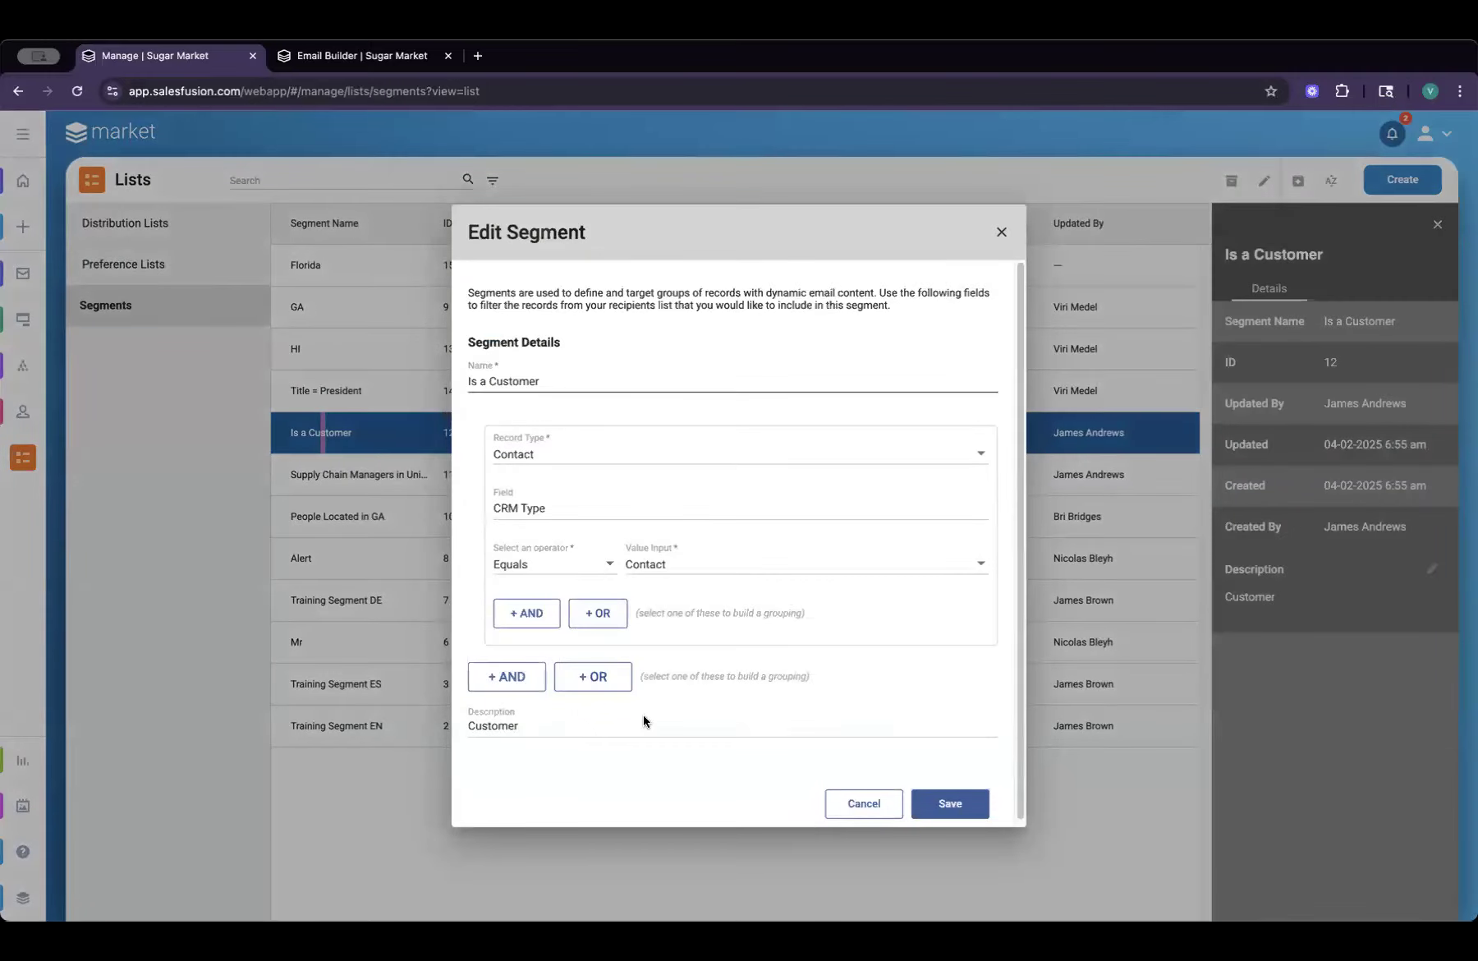
left_click(1001, 235)
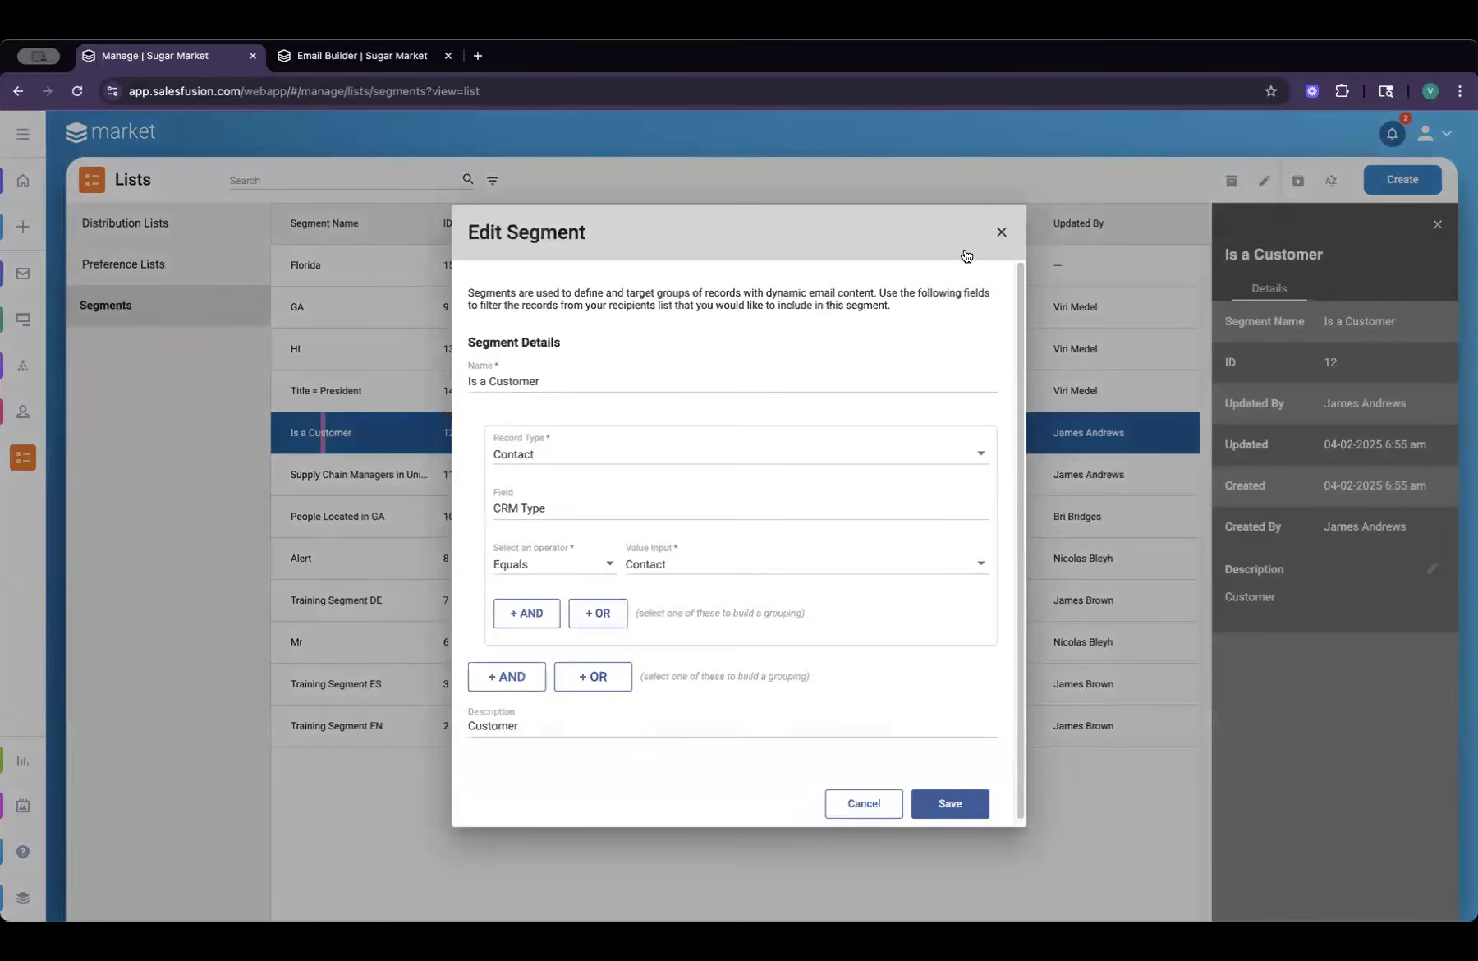
- Examine the conditions of Training Segment DE and Training Segment ES, closing each without changes
left_click(558, 607)
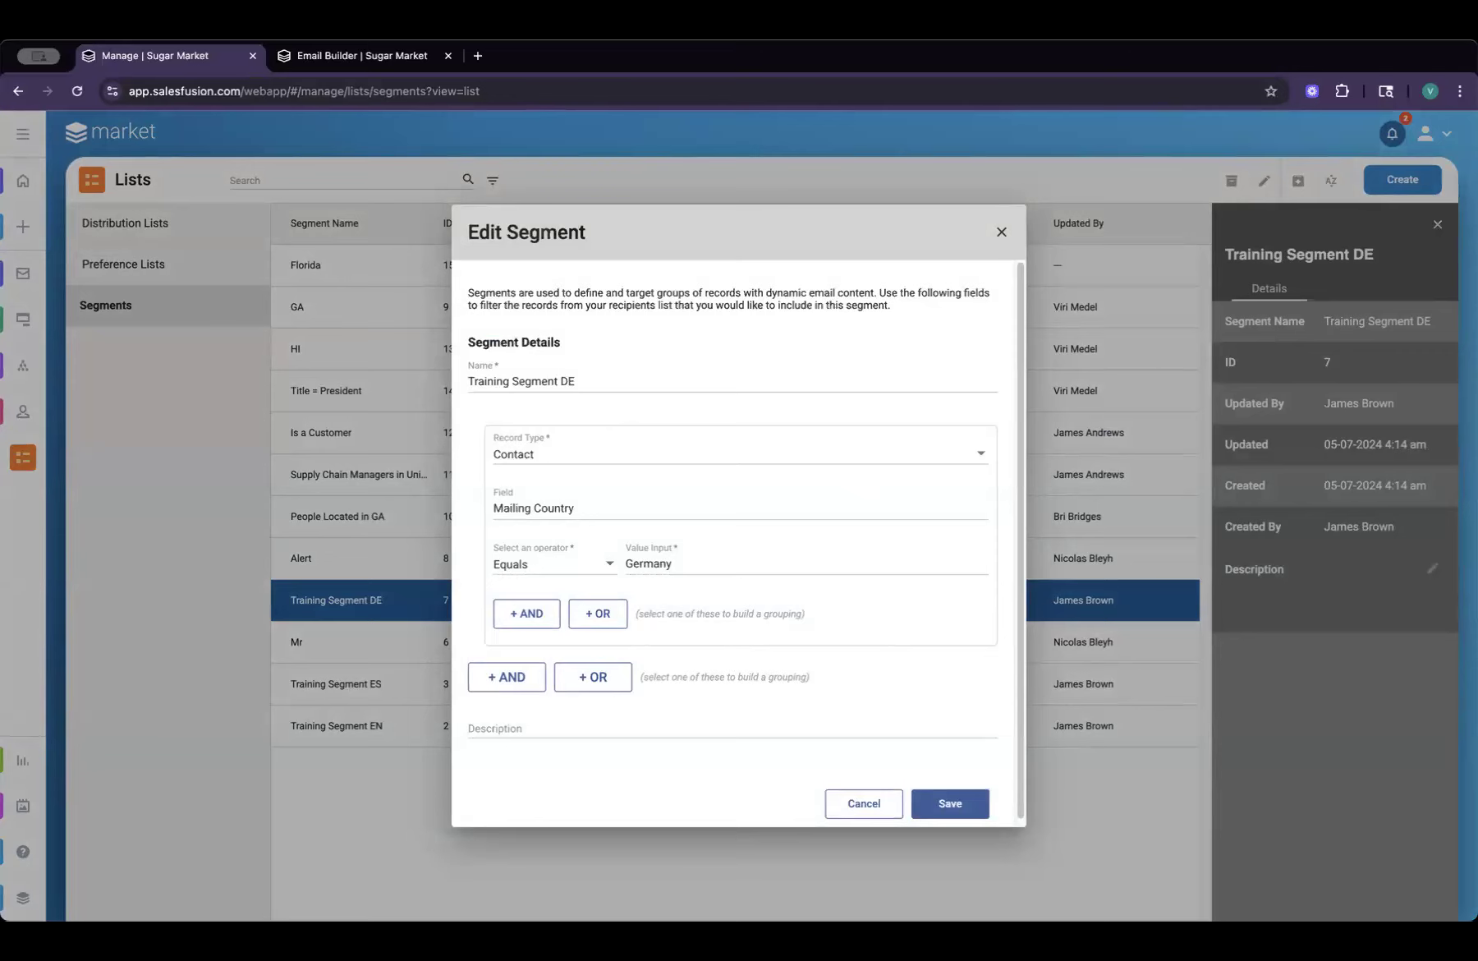
left_click(862, 803)
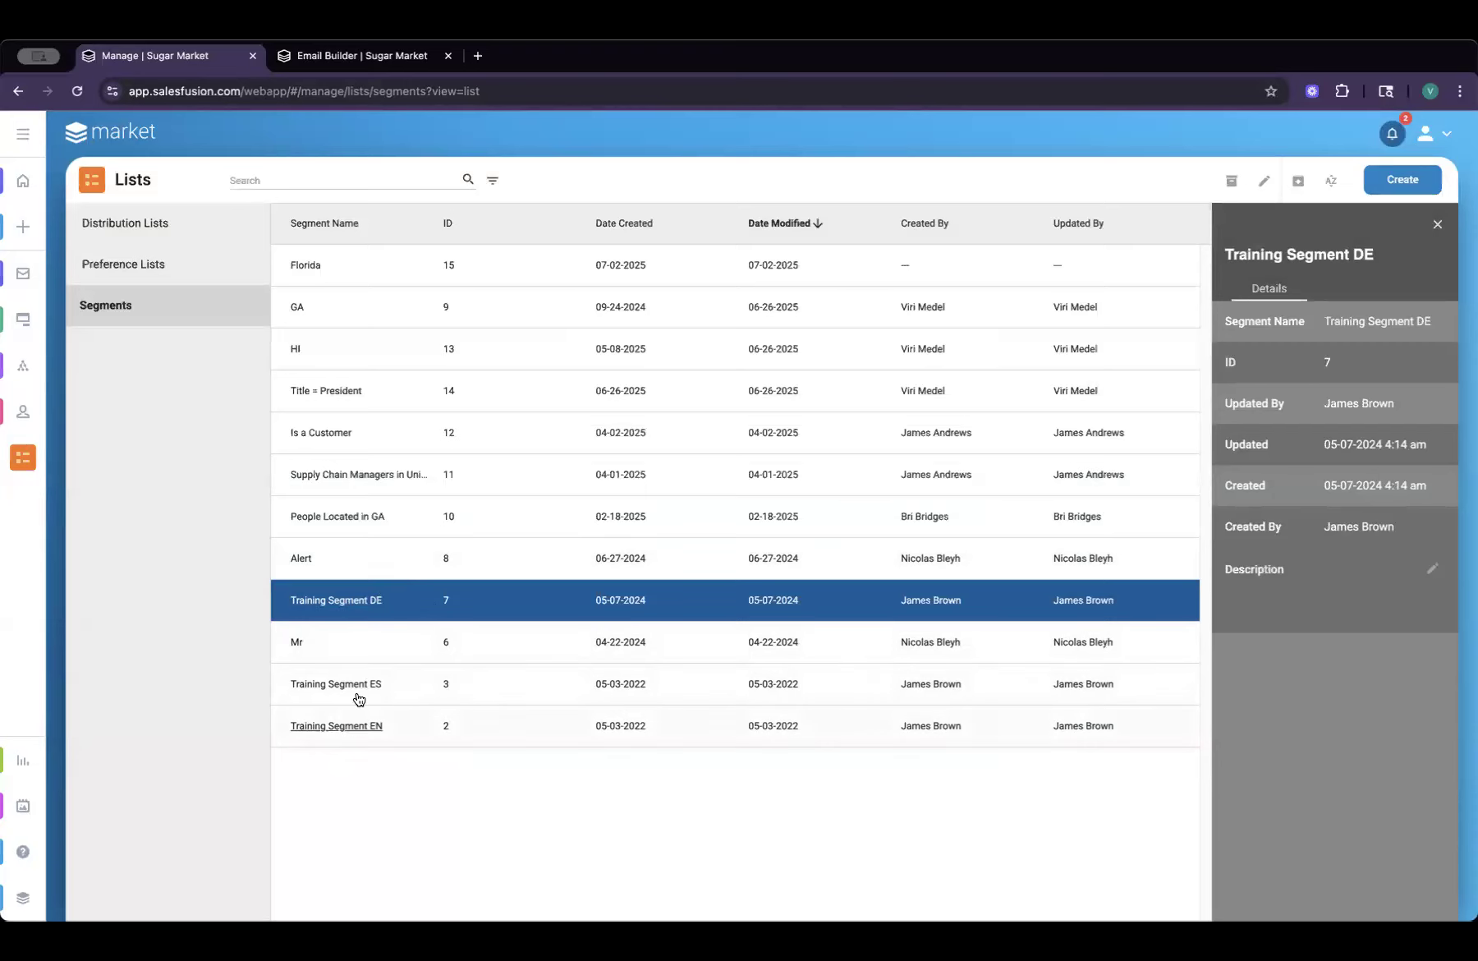
double_click(357, 684)
scroll(733, 625, "down", 5)
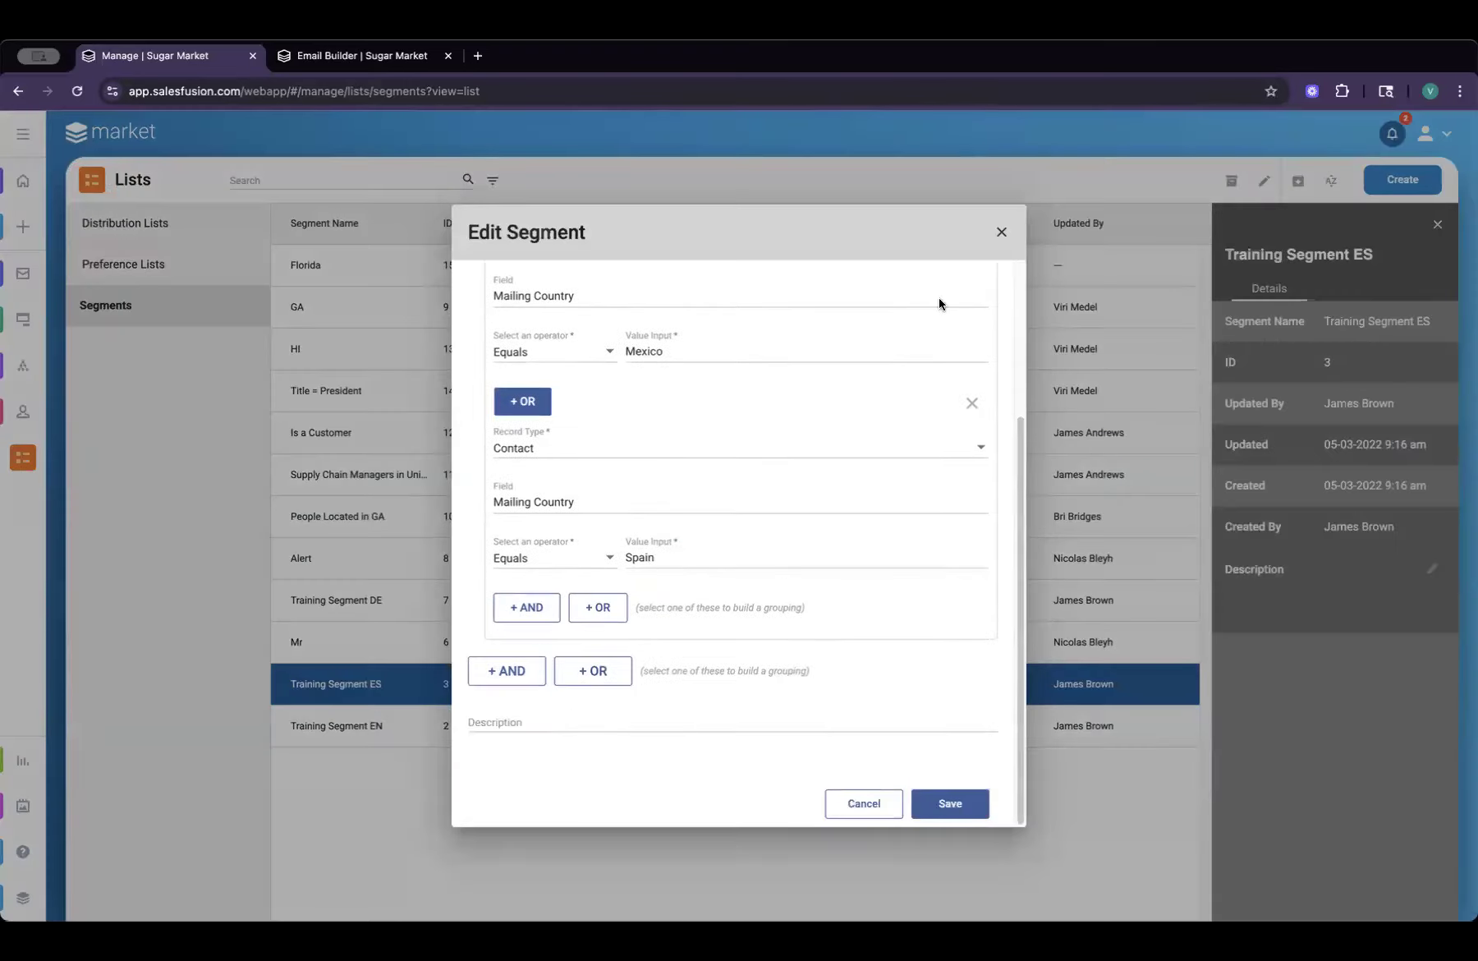
left_click(410, 385)
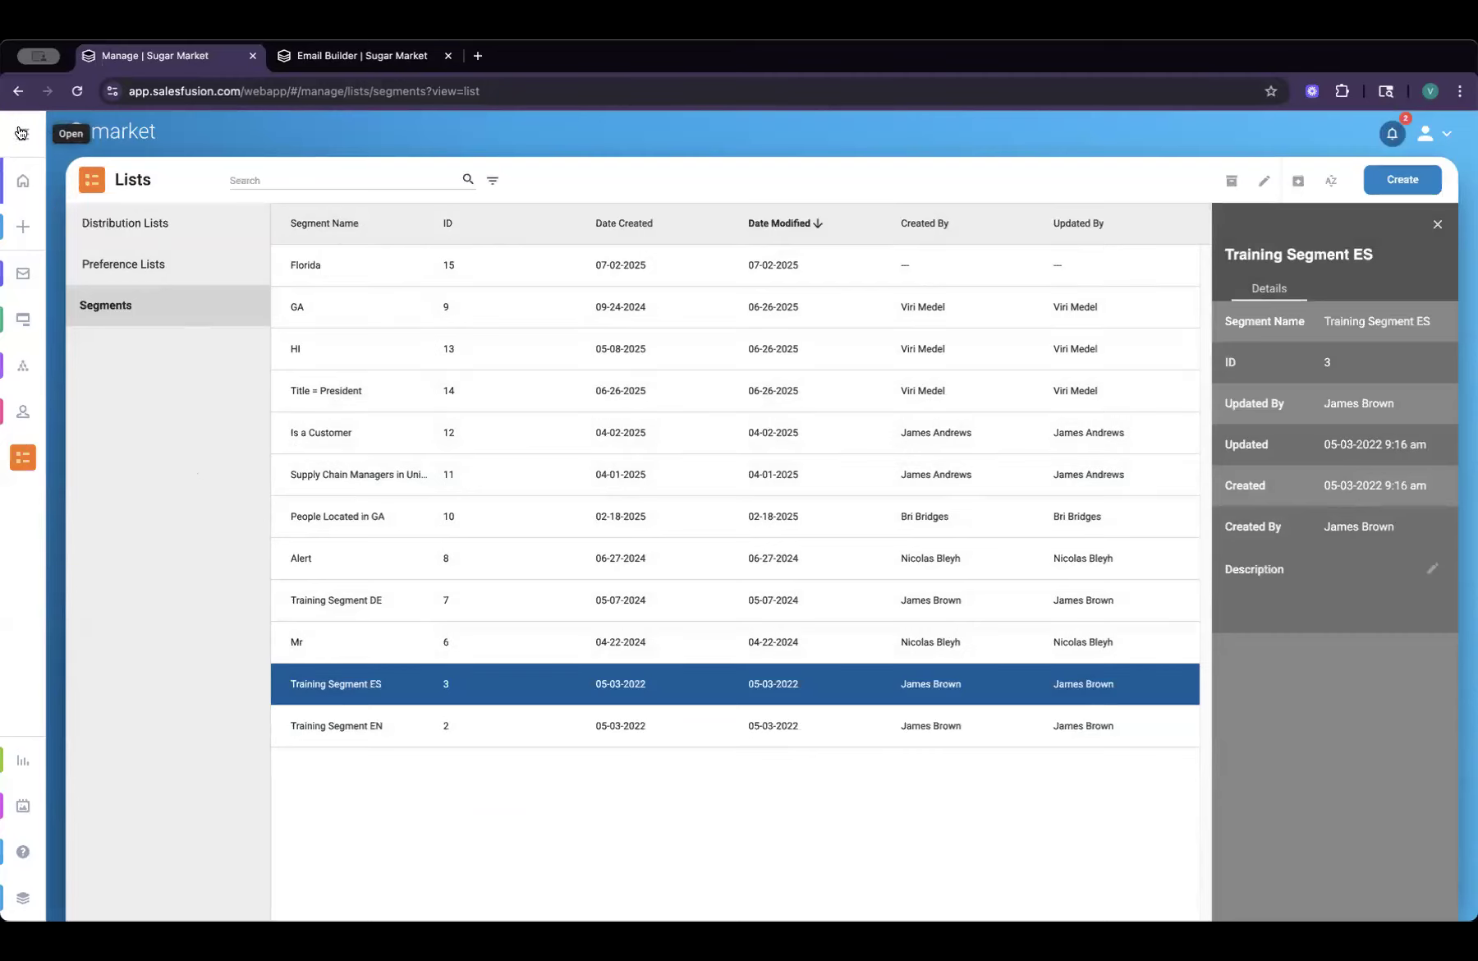
- Switch to the Email Builder and examine the campaign's Setup page, including the email, subscription and From Name merge tag options
left_click(368, 59)
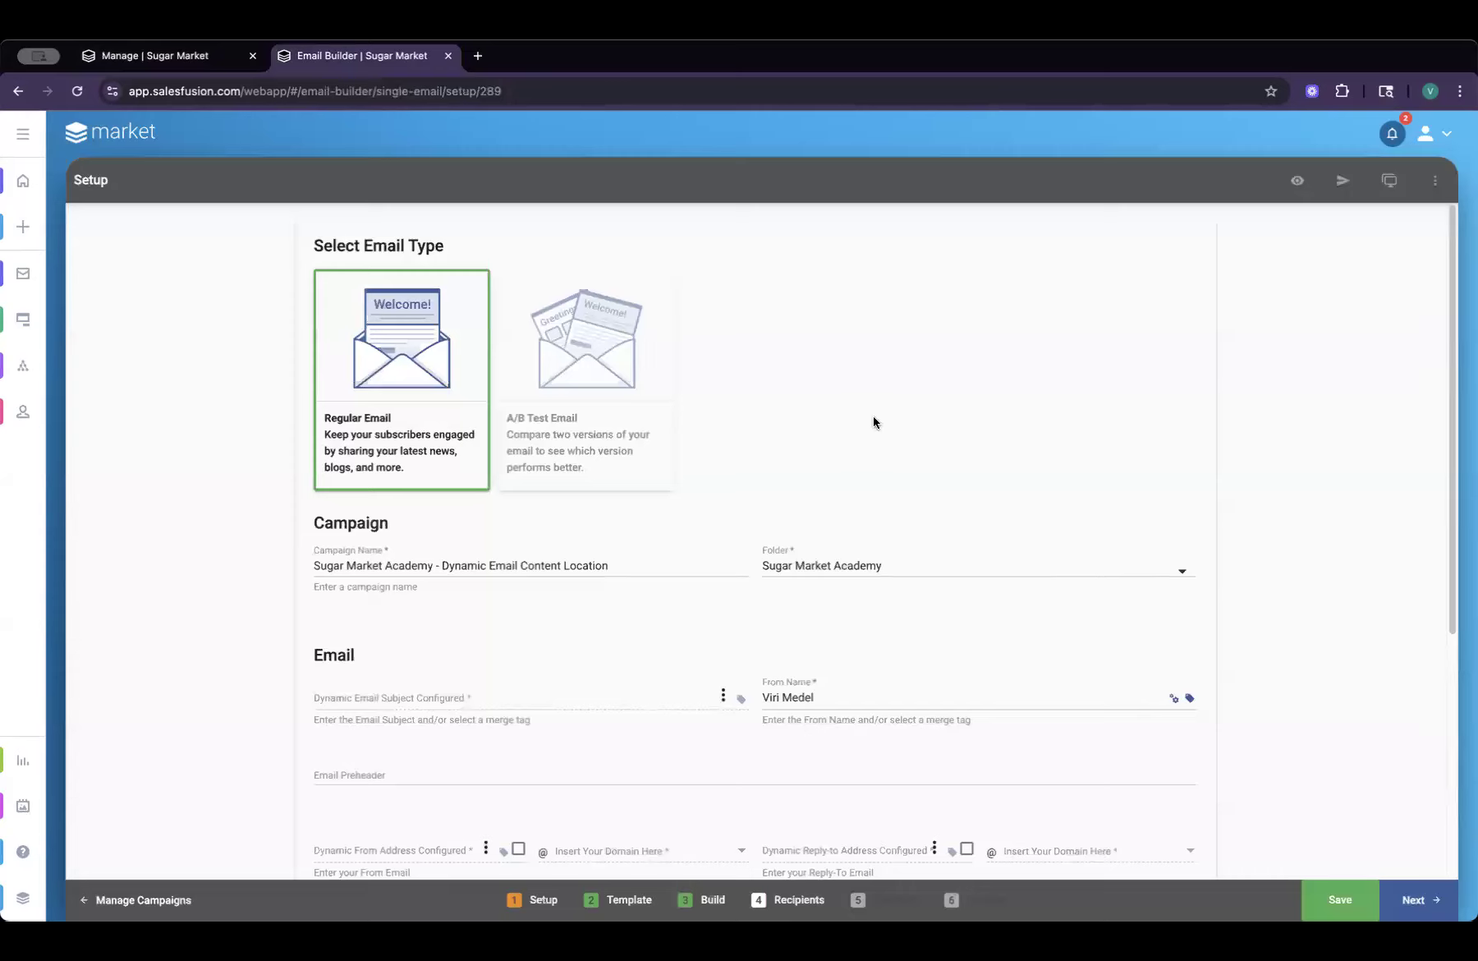
left_click(648, 548)
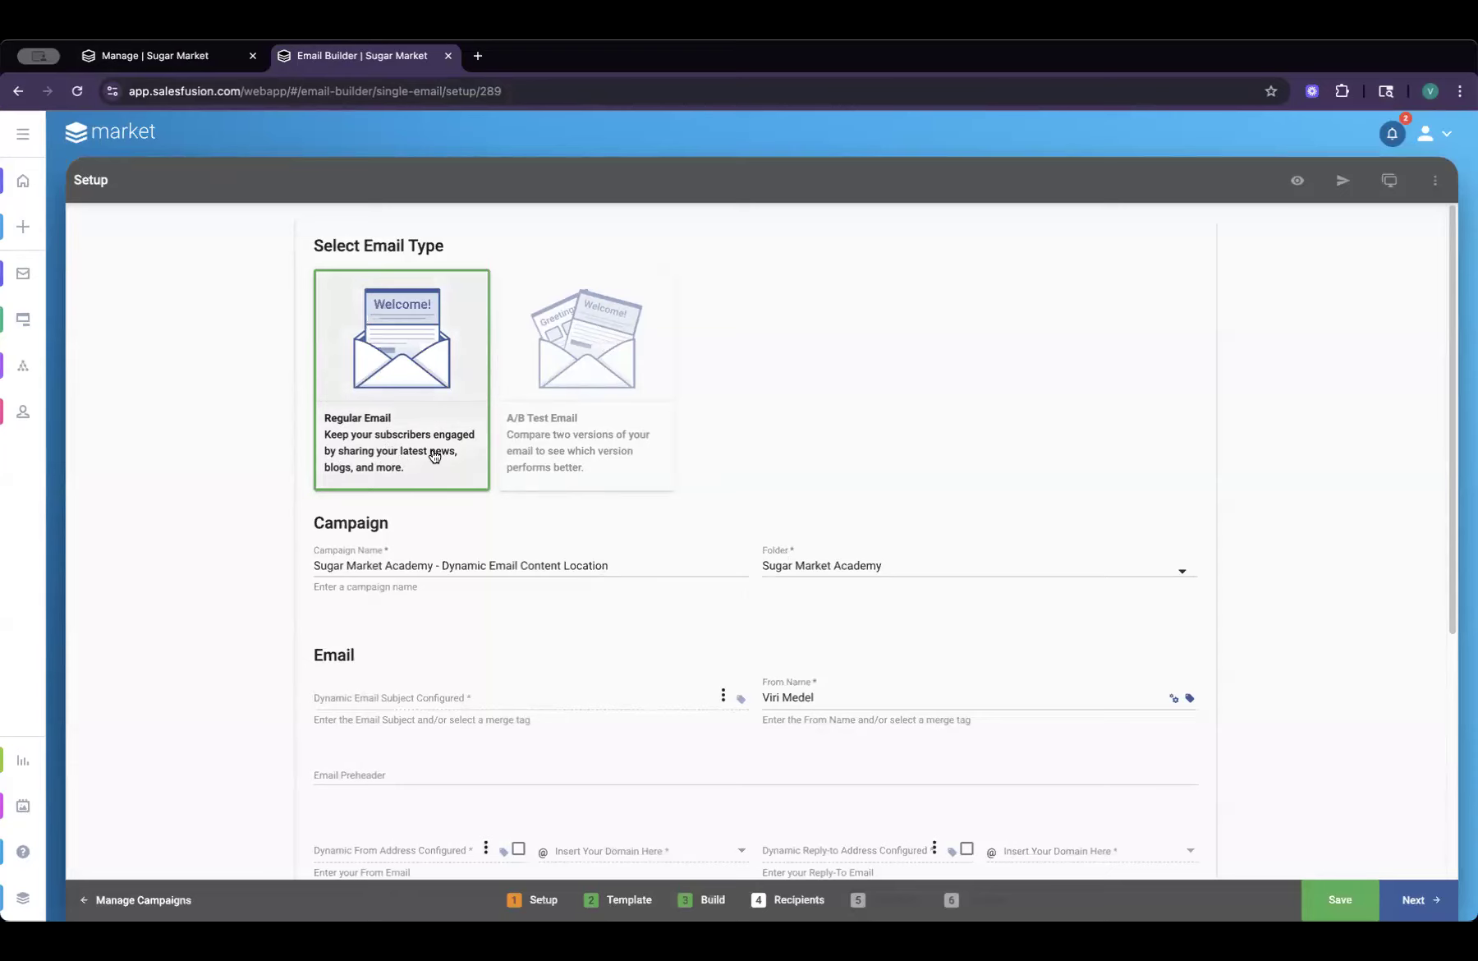
scroll(524, 580, "down", 3)
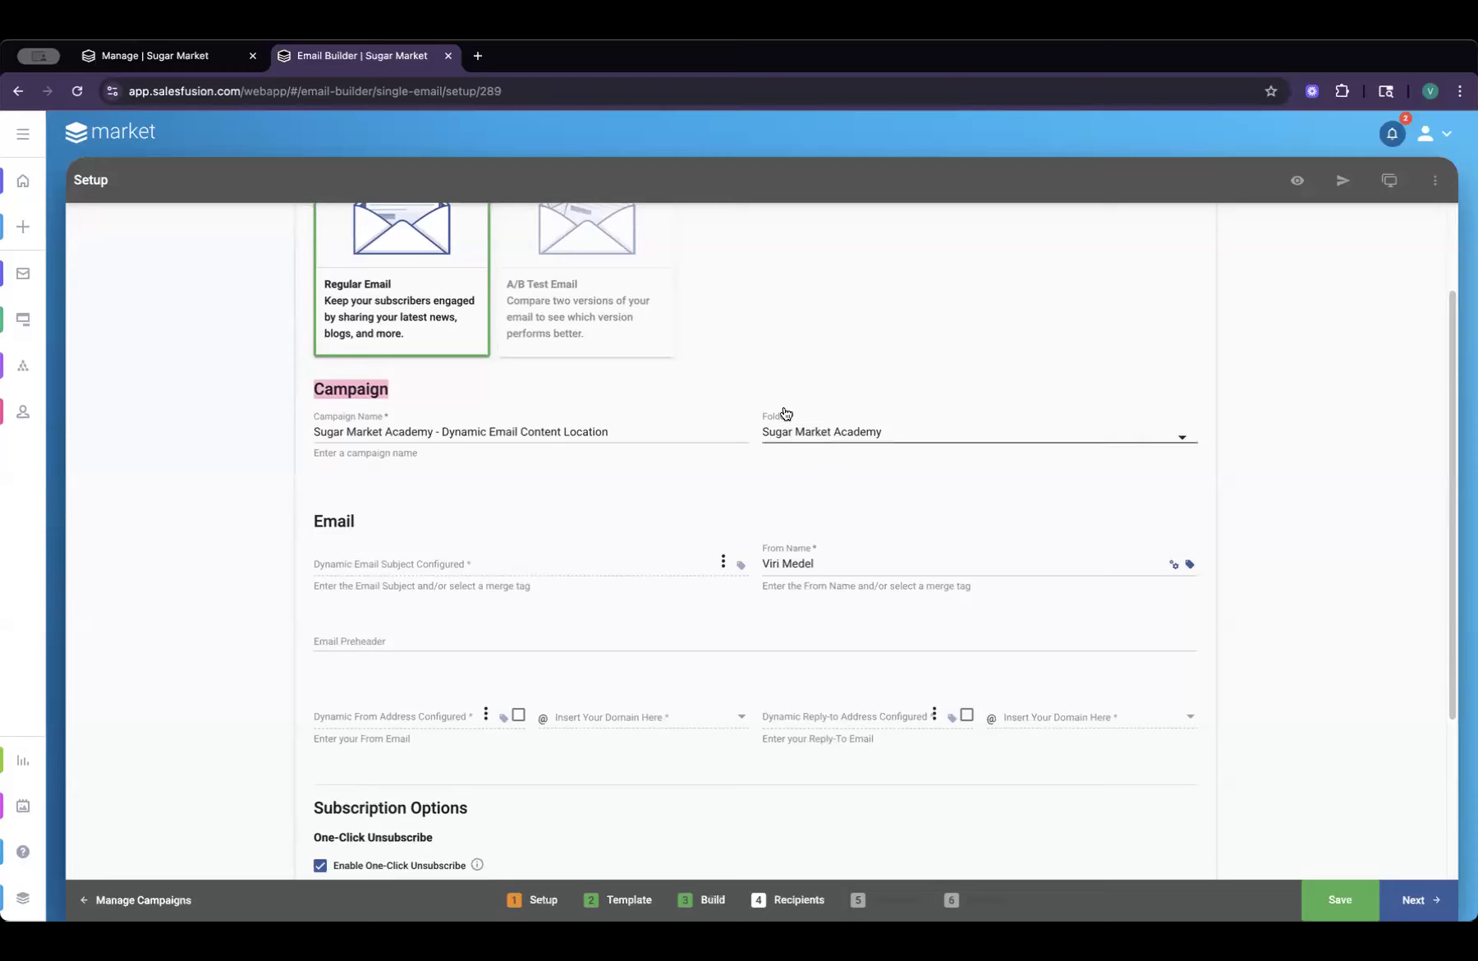
scroll(939, 510, "down", 4)
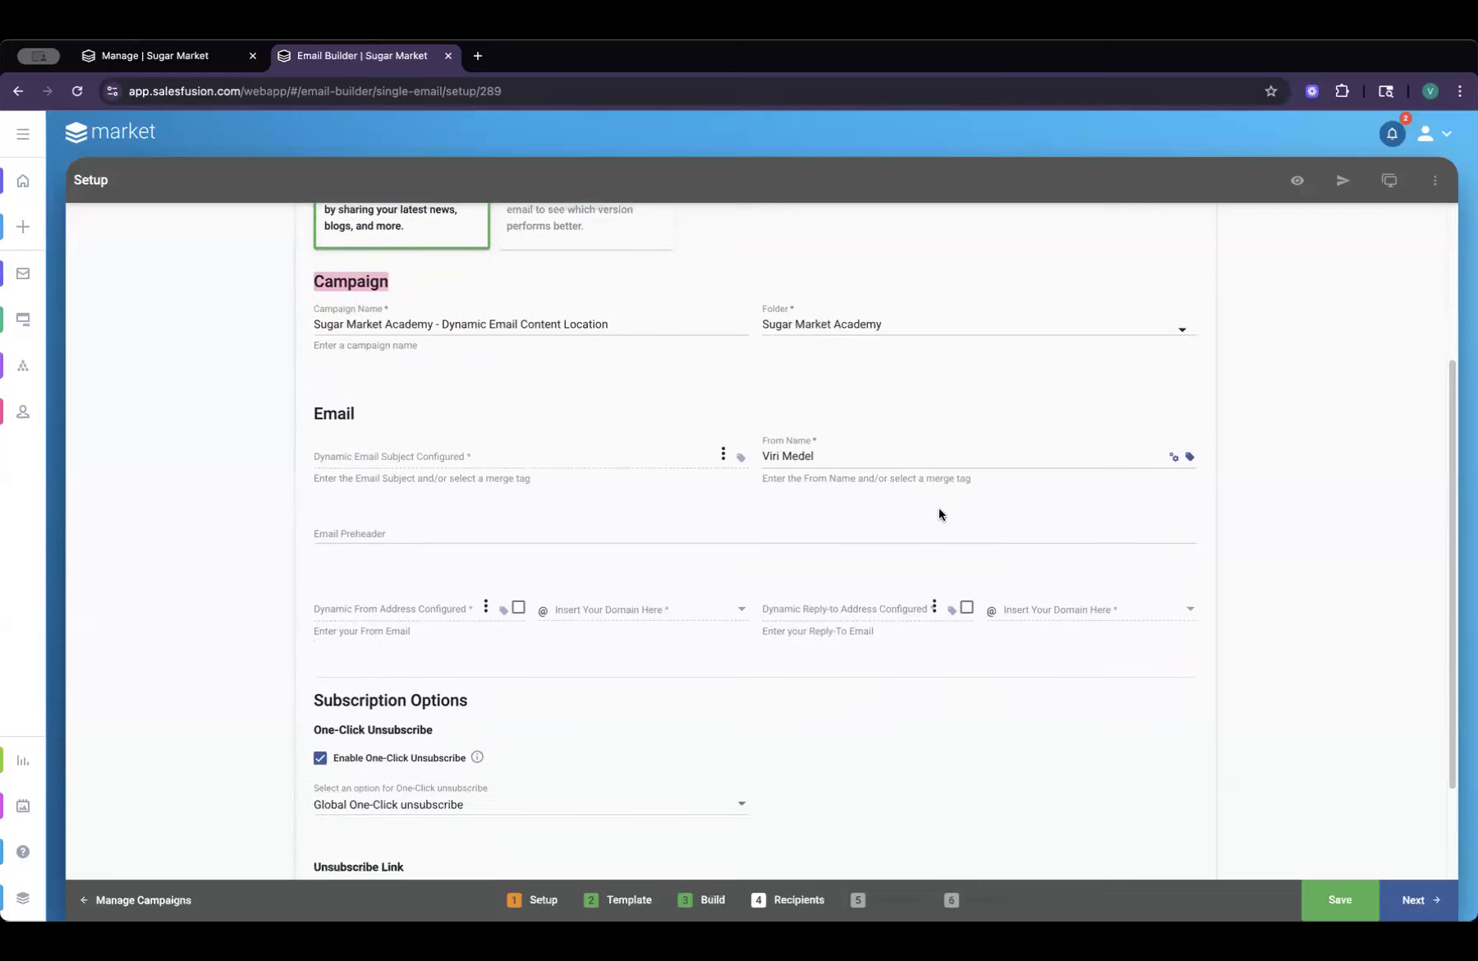
scroll(941, 514, "down", 3)
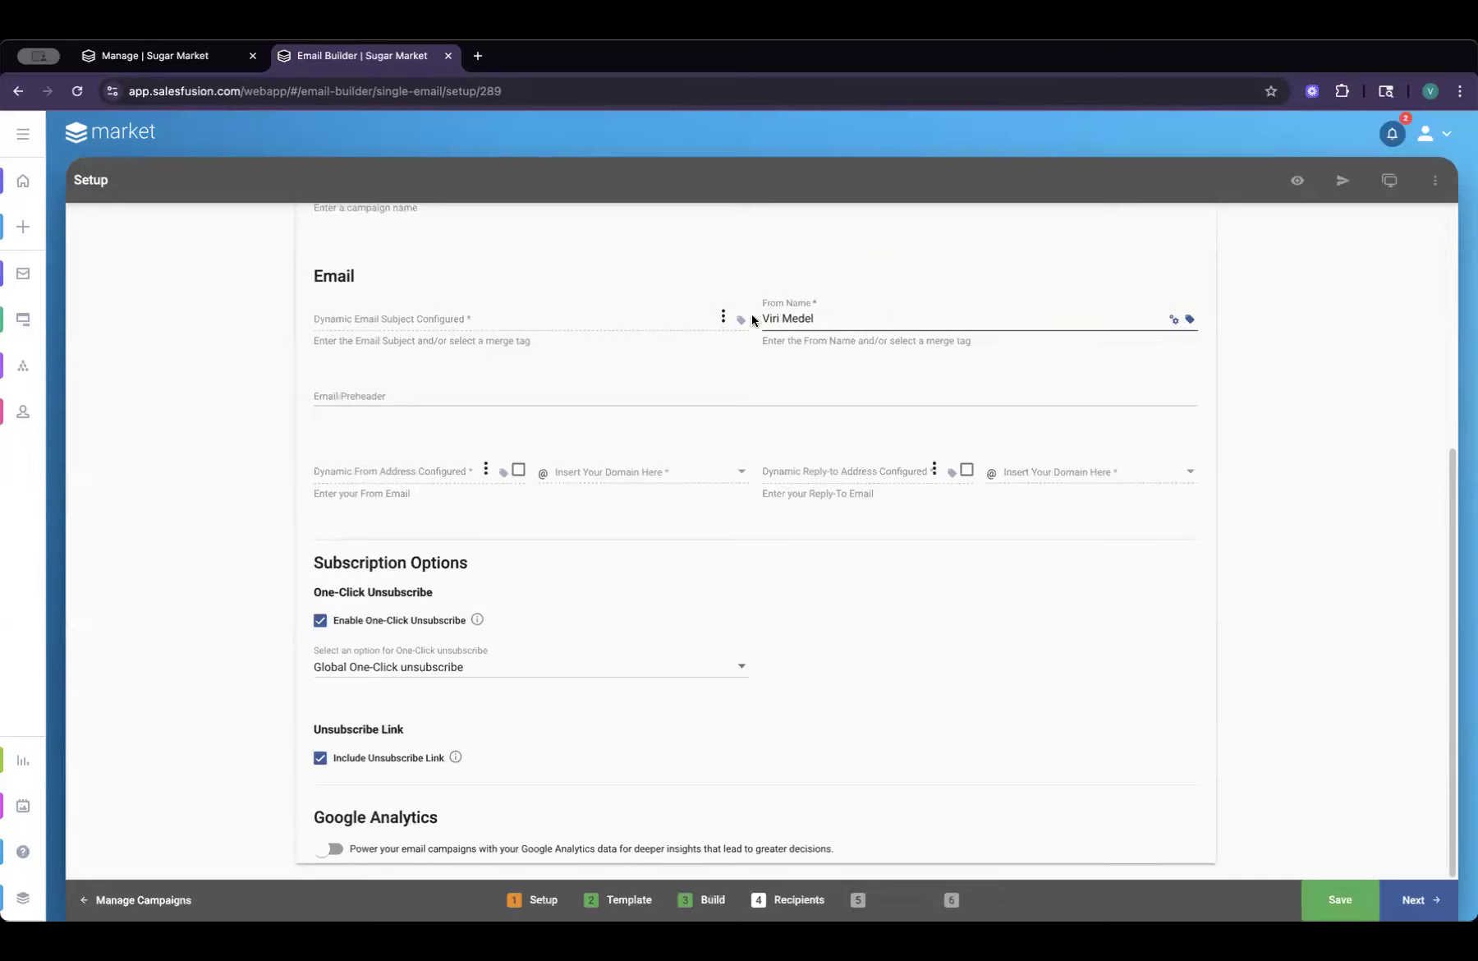
left_click(1189, 320)
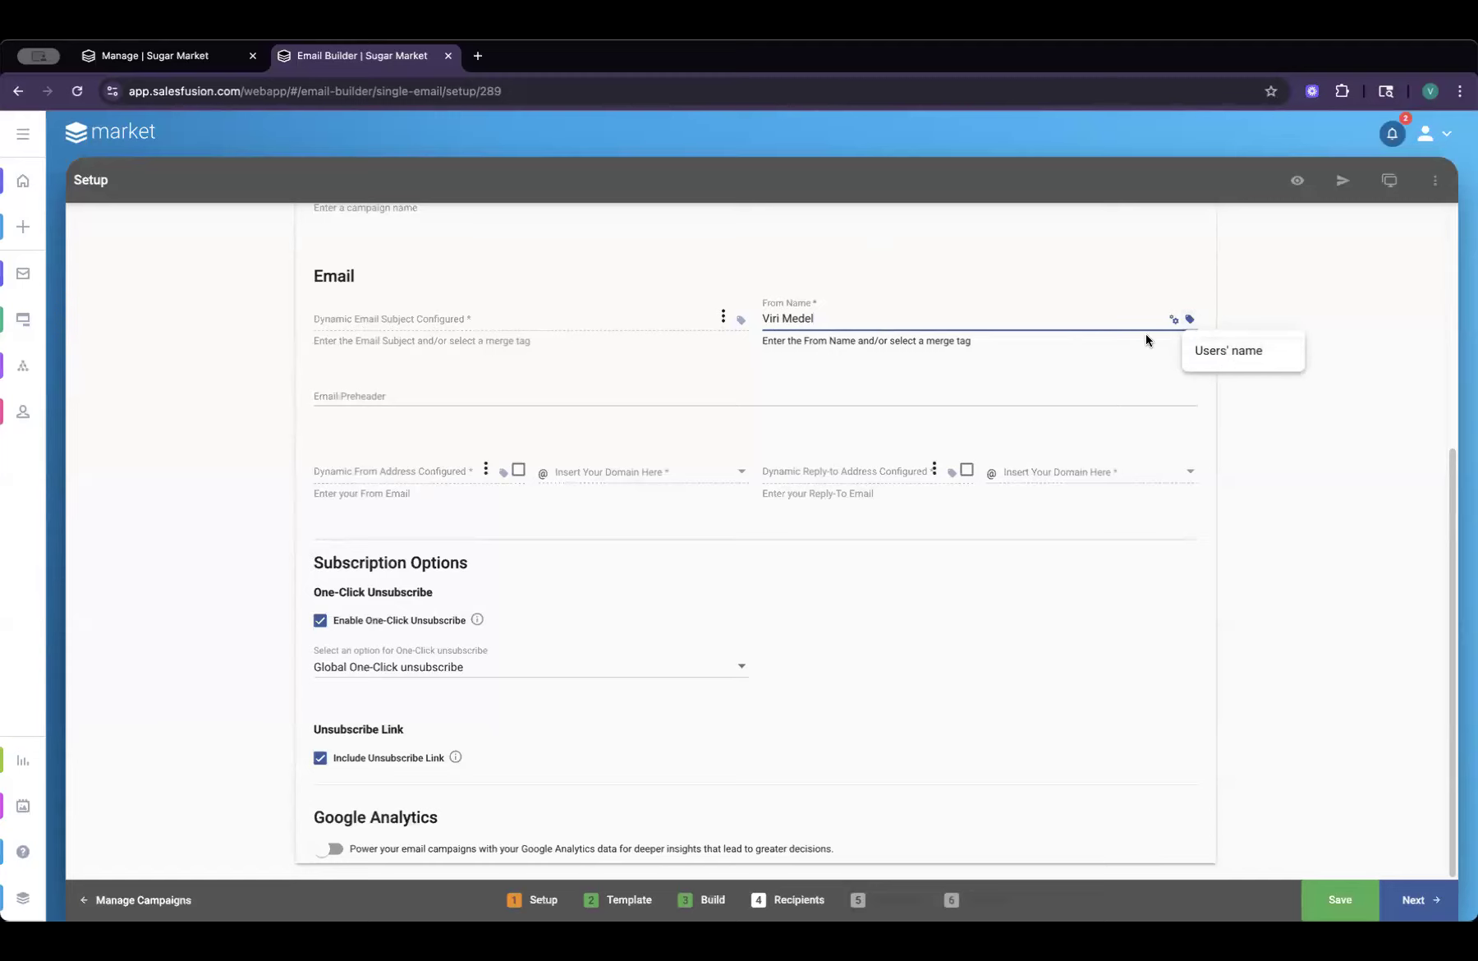
left_click(1169, 324)
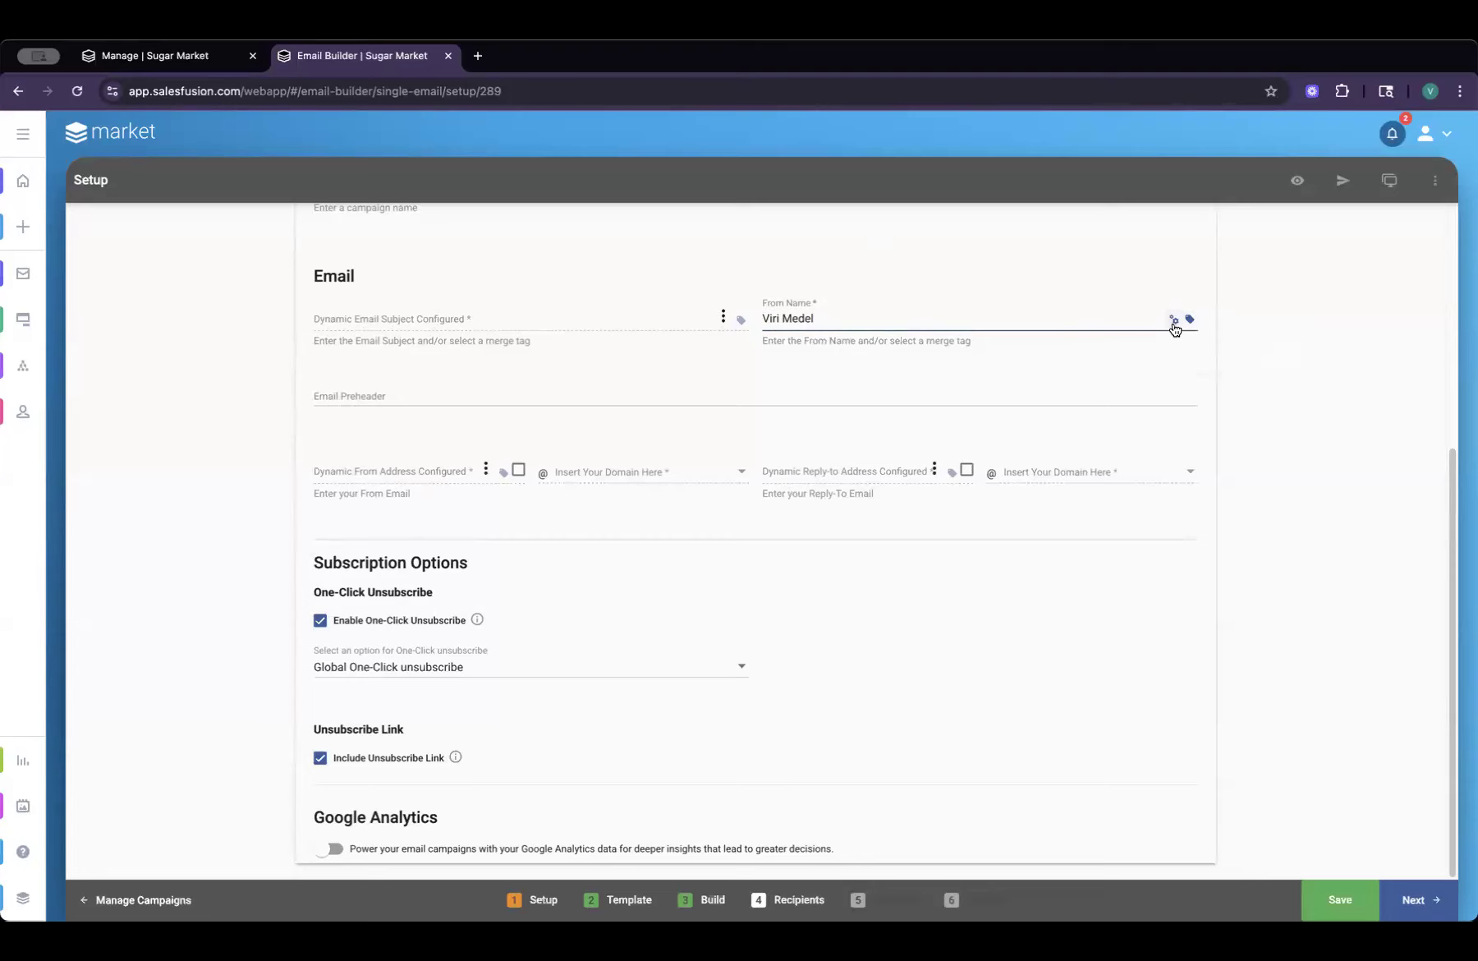
- Set up a dynamic From Name using the existing Florida segment with the From Name "Sugar Market Florida", and save the segment
left_click(1174, 322)
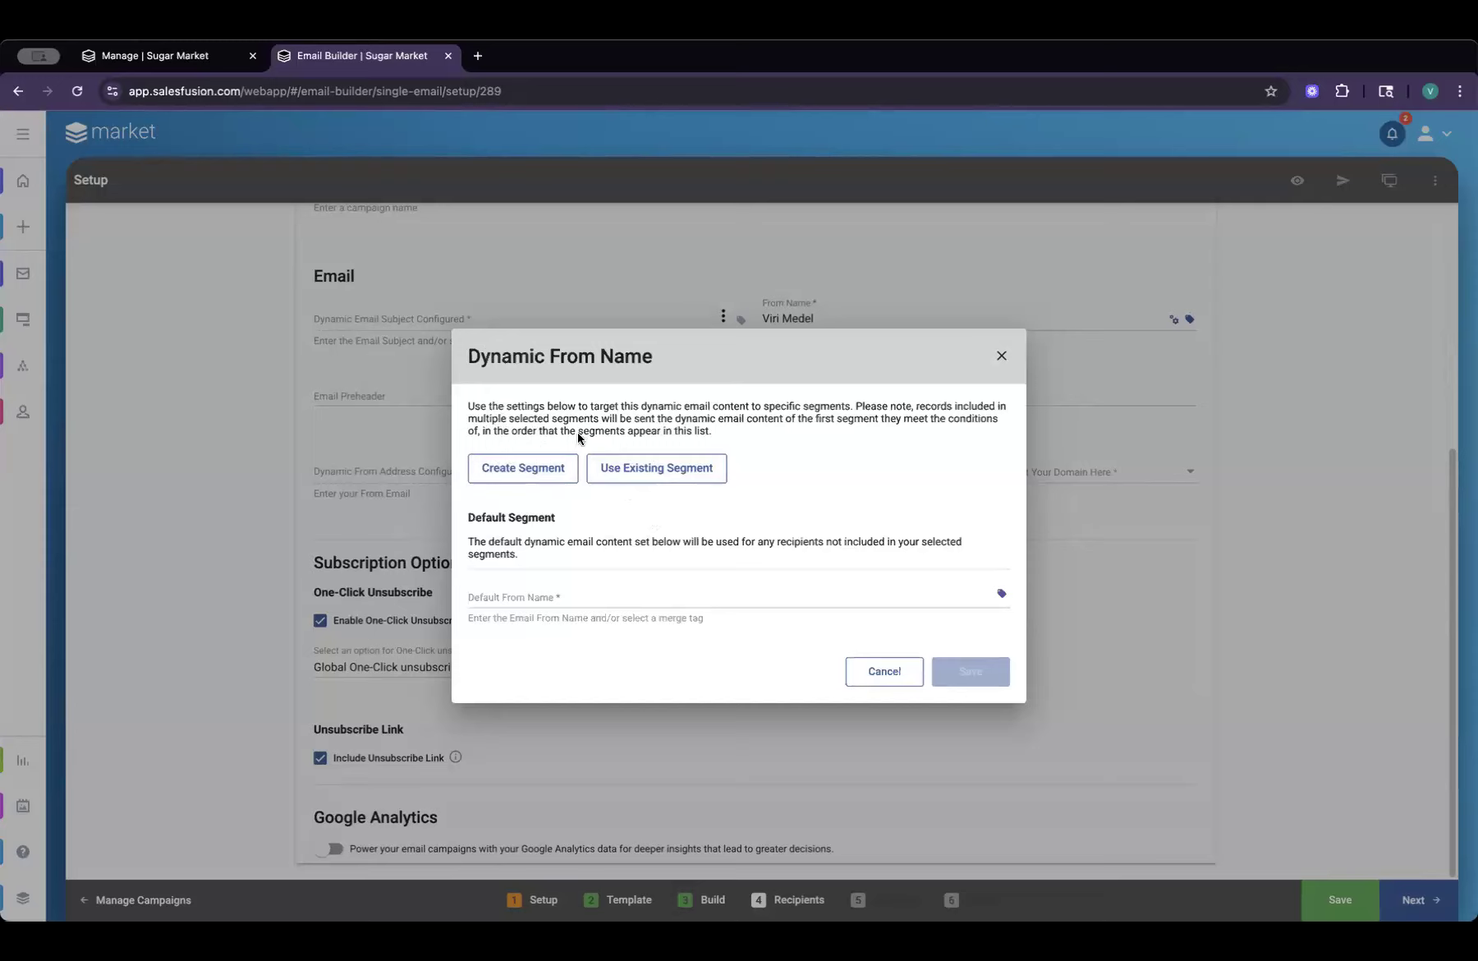
left_click(655, 472)
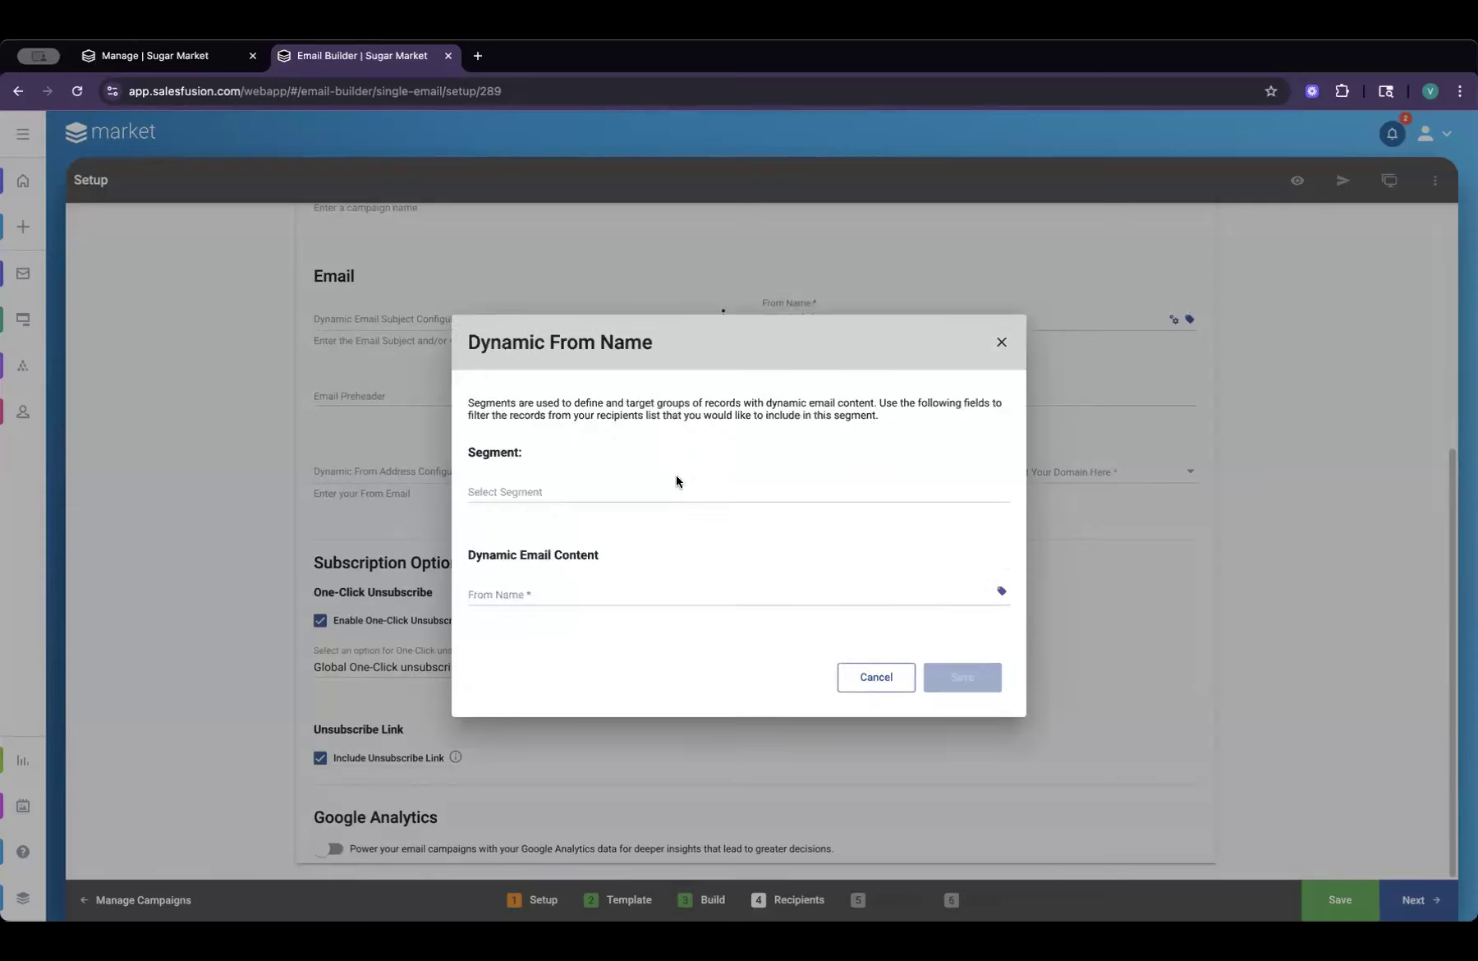
left_click(512, 491)
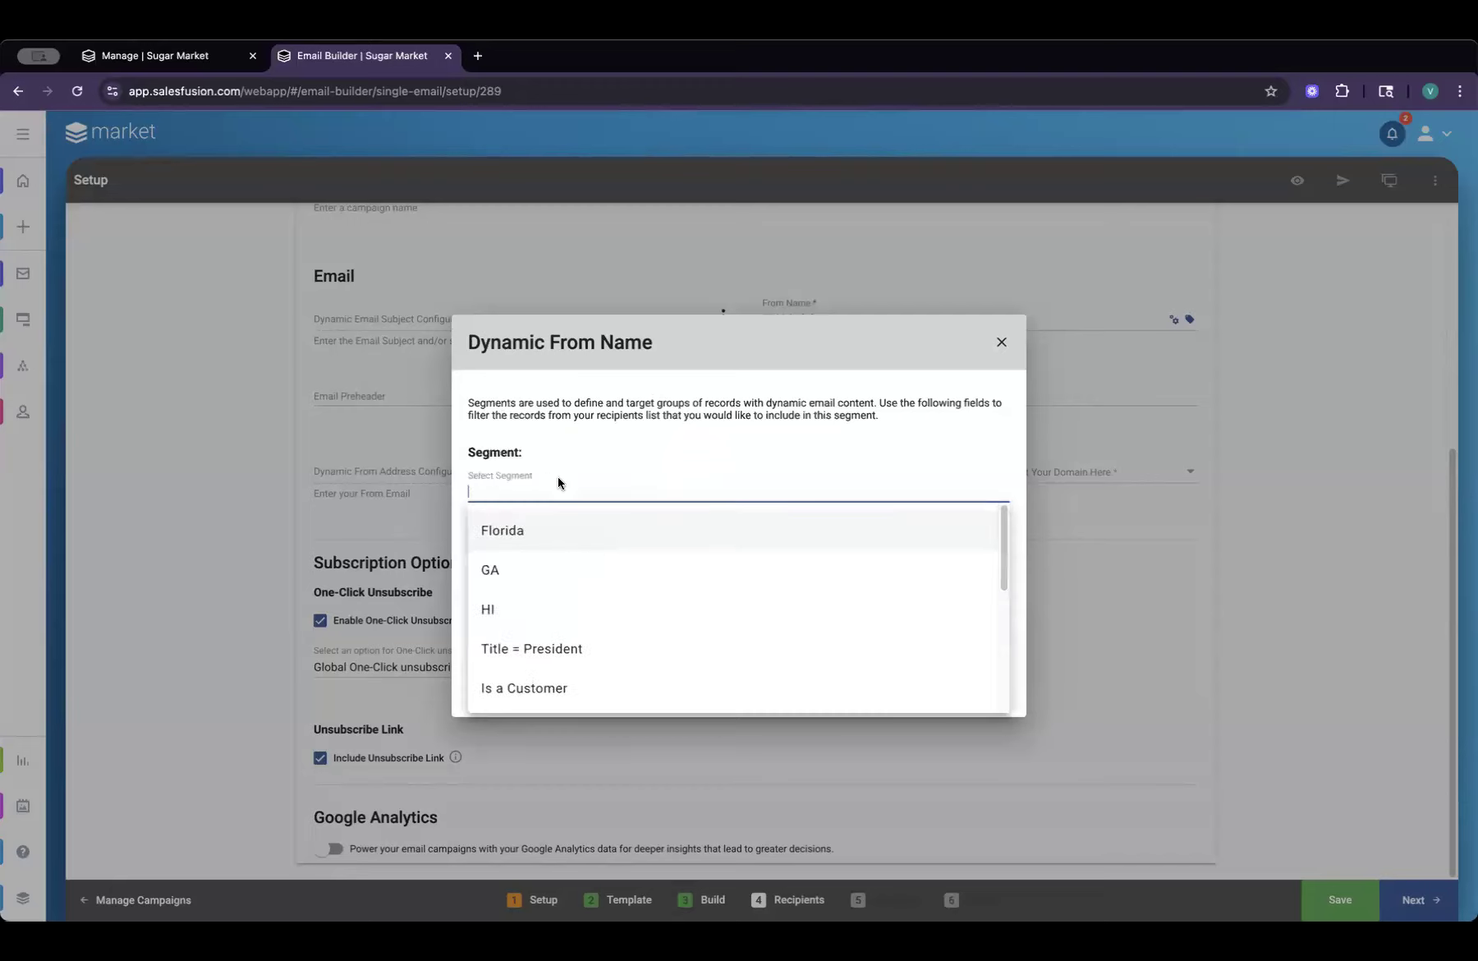
left_click(540, 542)
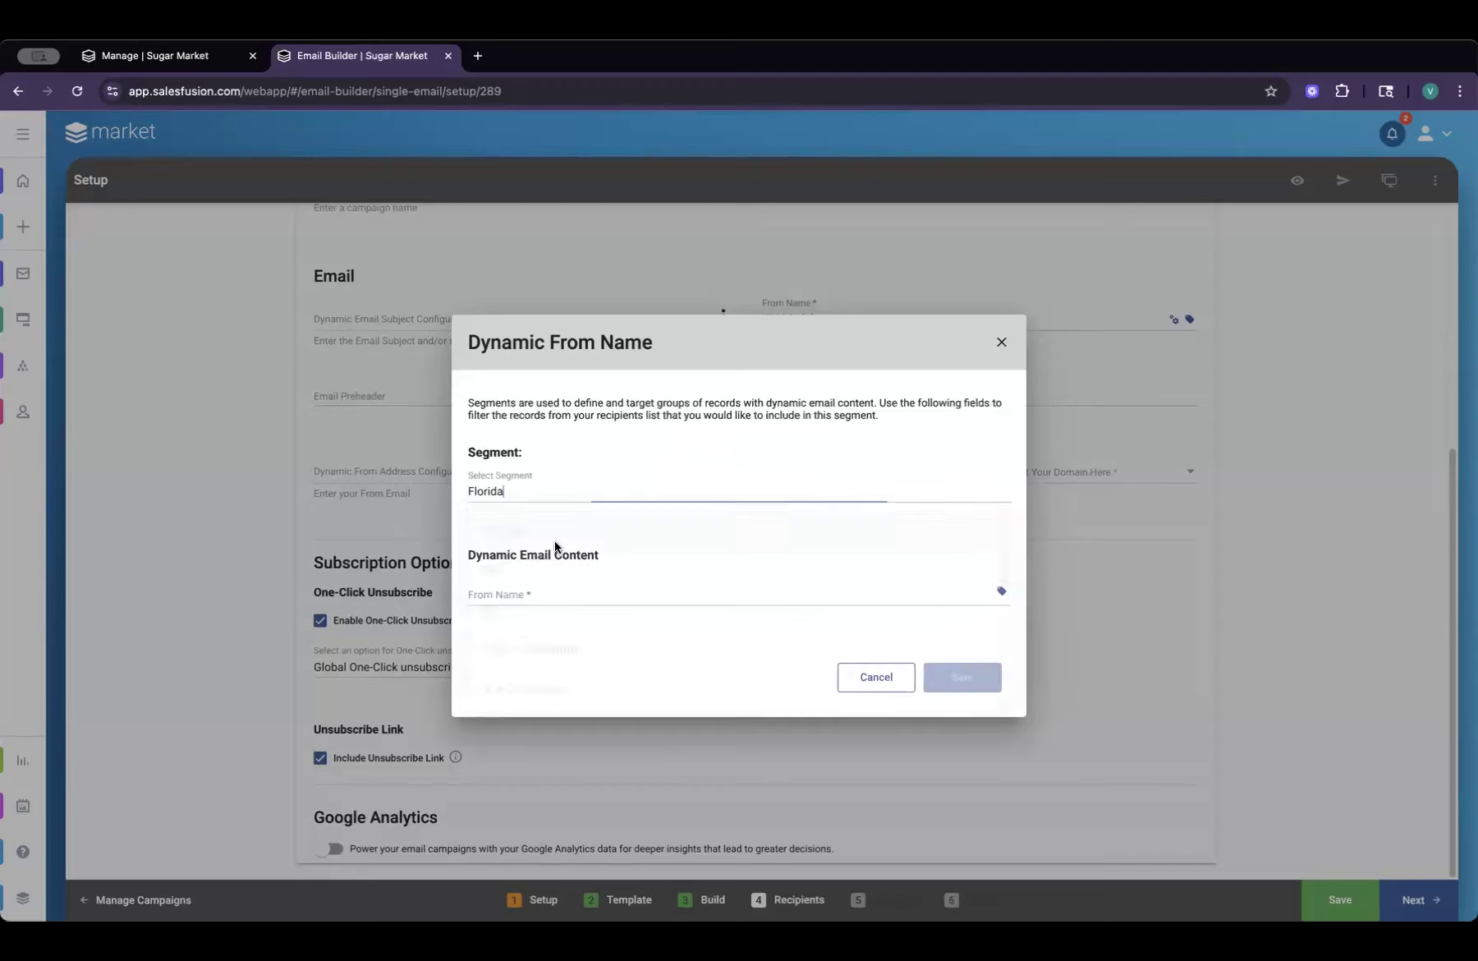
left_click(545, 595)
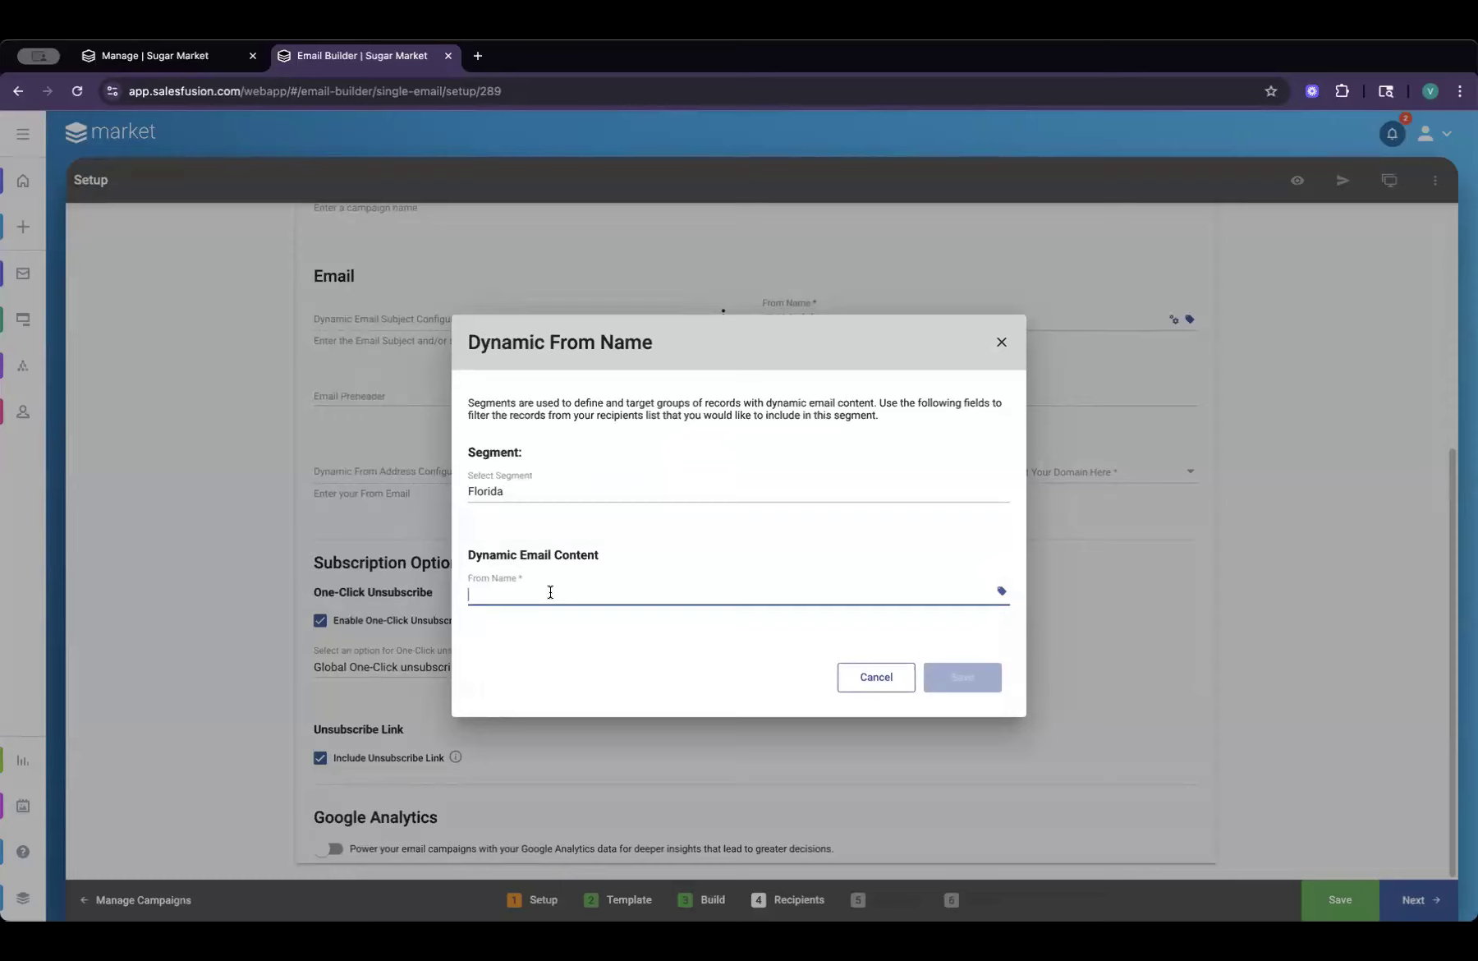
type("Sugar Market Florida")
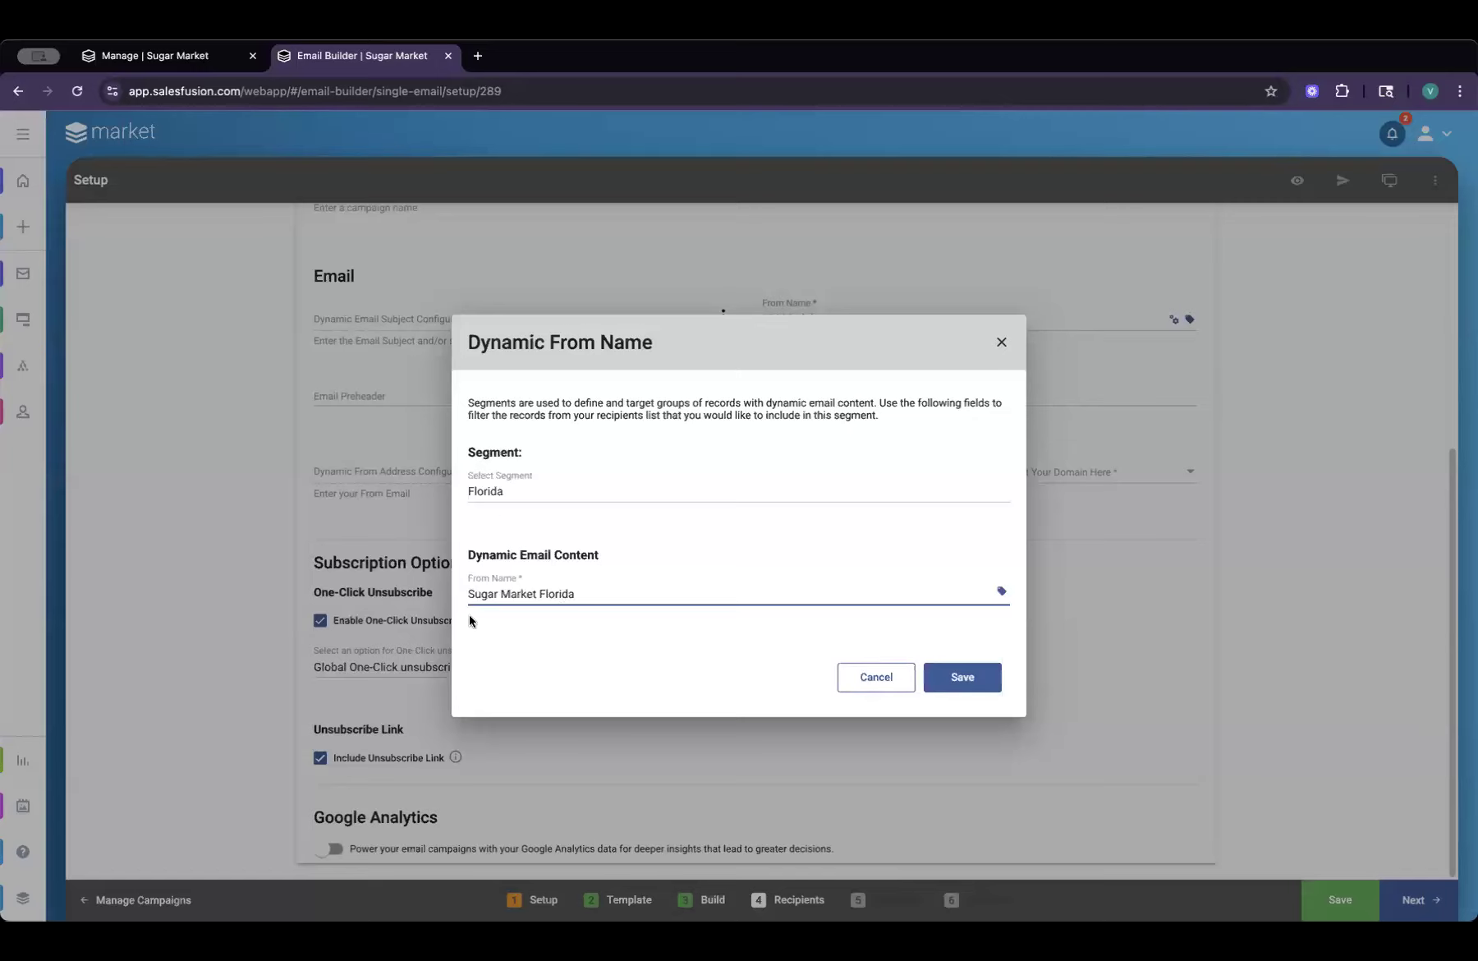
left_click(963, 686)
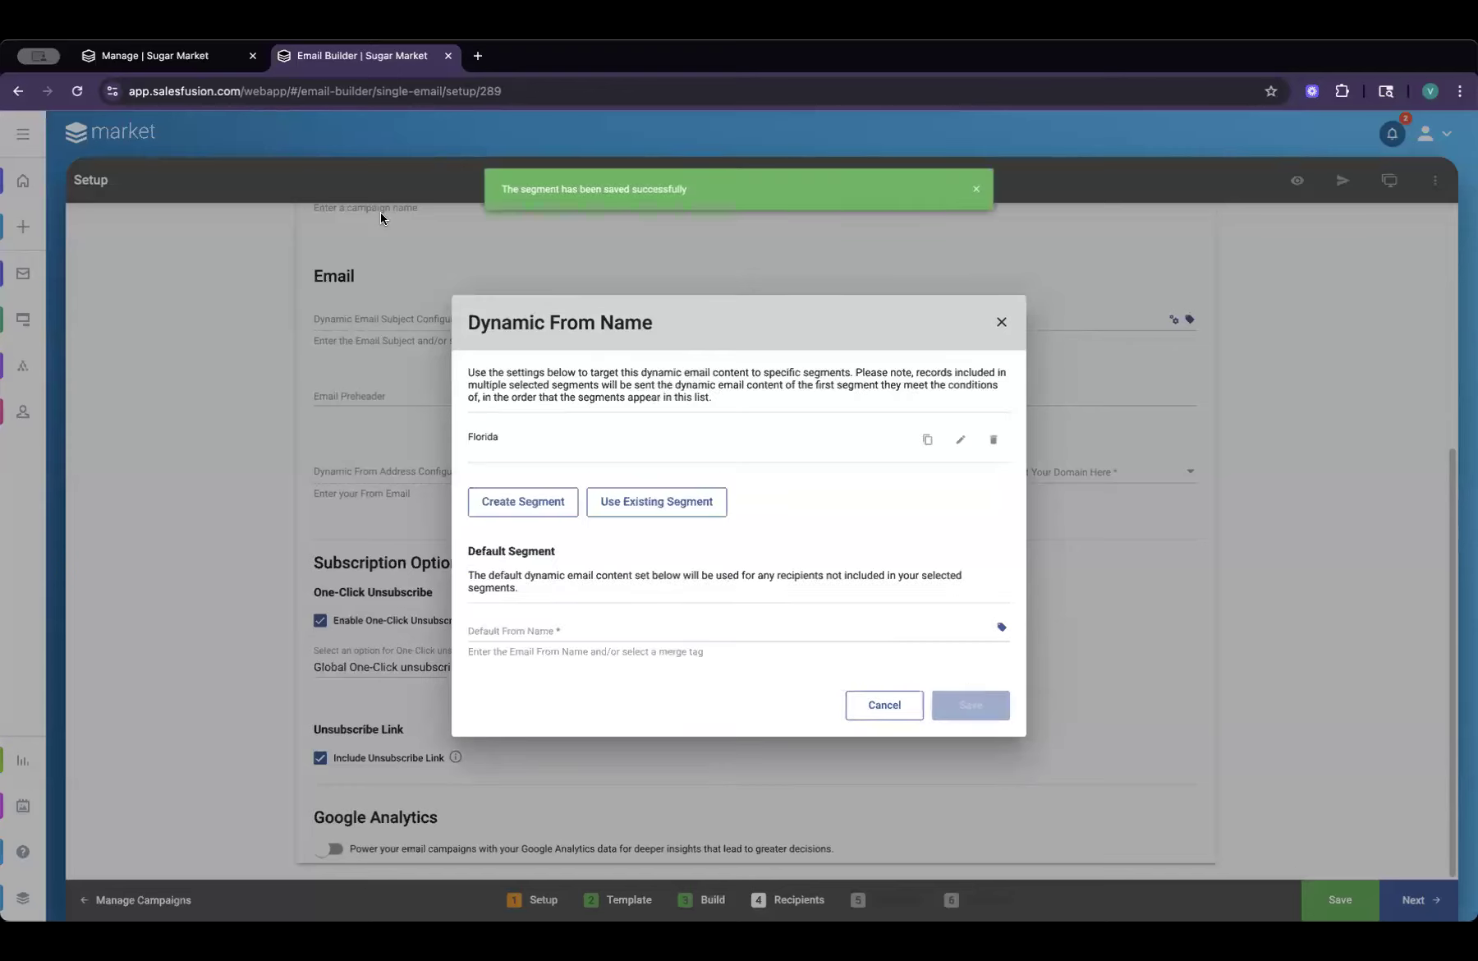
- Add the existing GA segment to the dynamic From Name with "Sugar Market Georgia" and save it
left_click(682, 509)
left_click(558, 490)
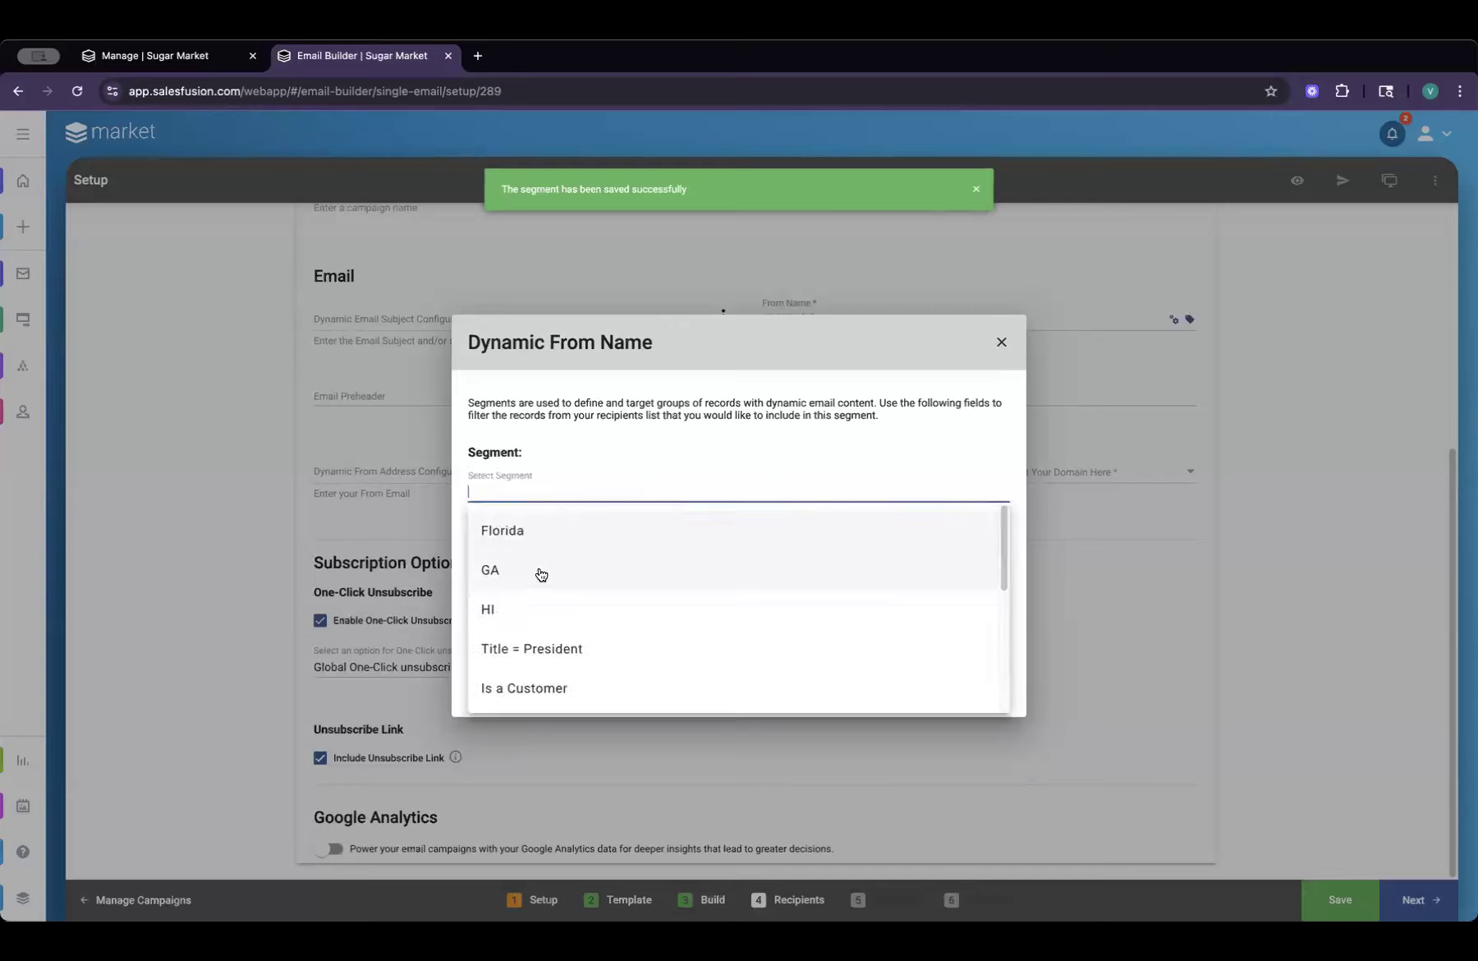
left_click(518, 570)
left_click(519, 591)
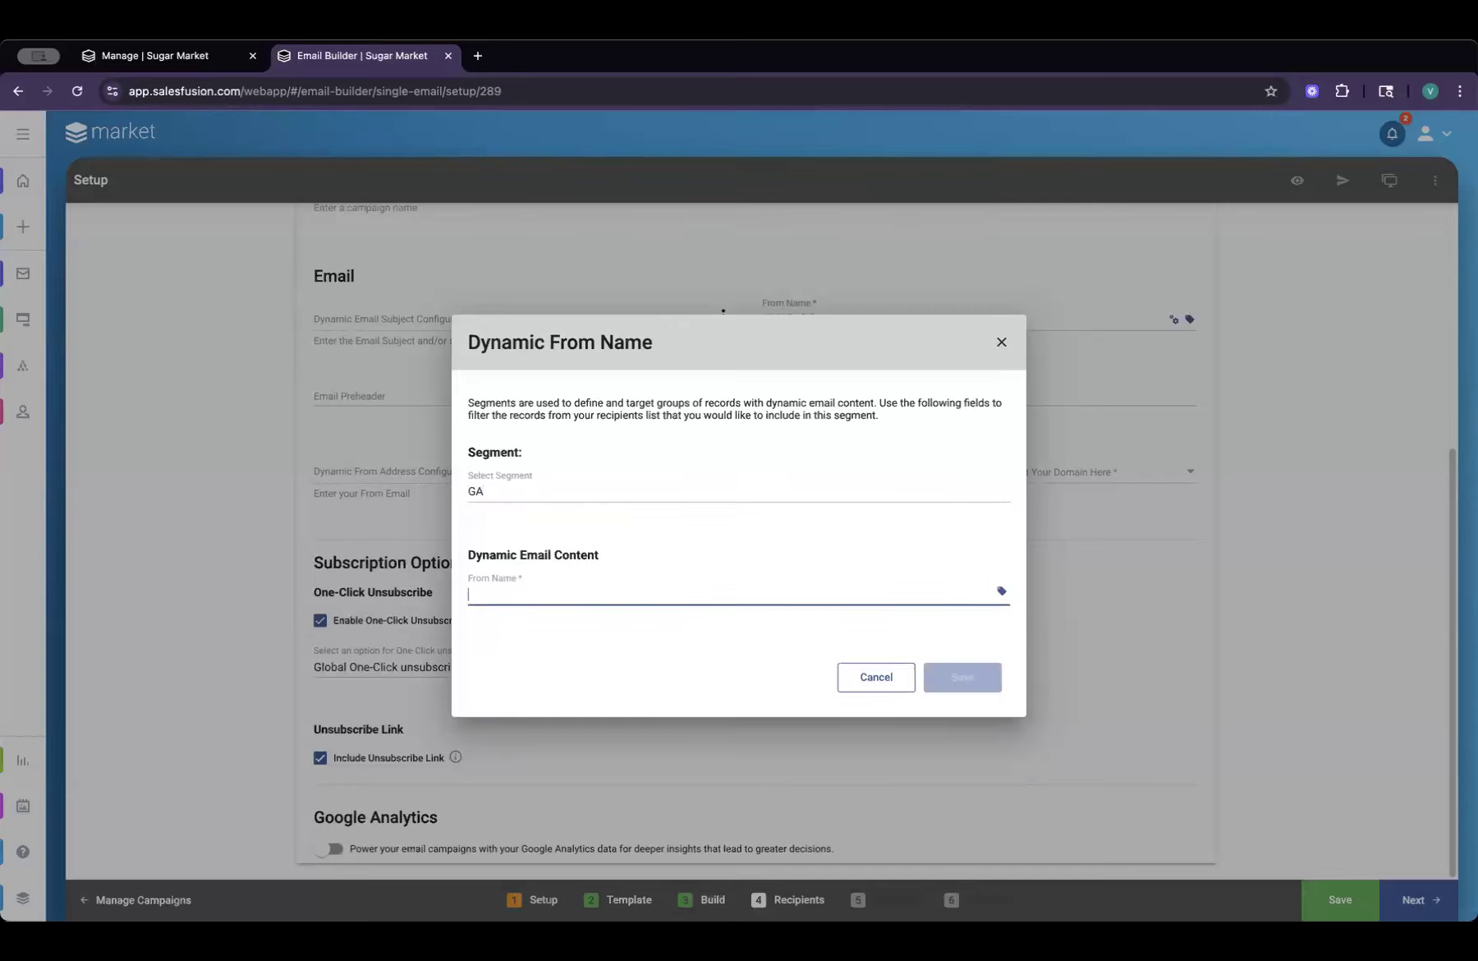
type("Sugar Market")
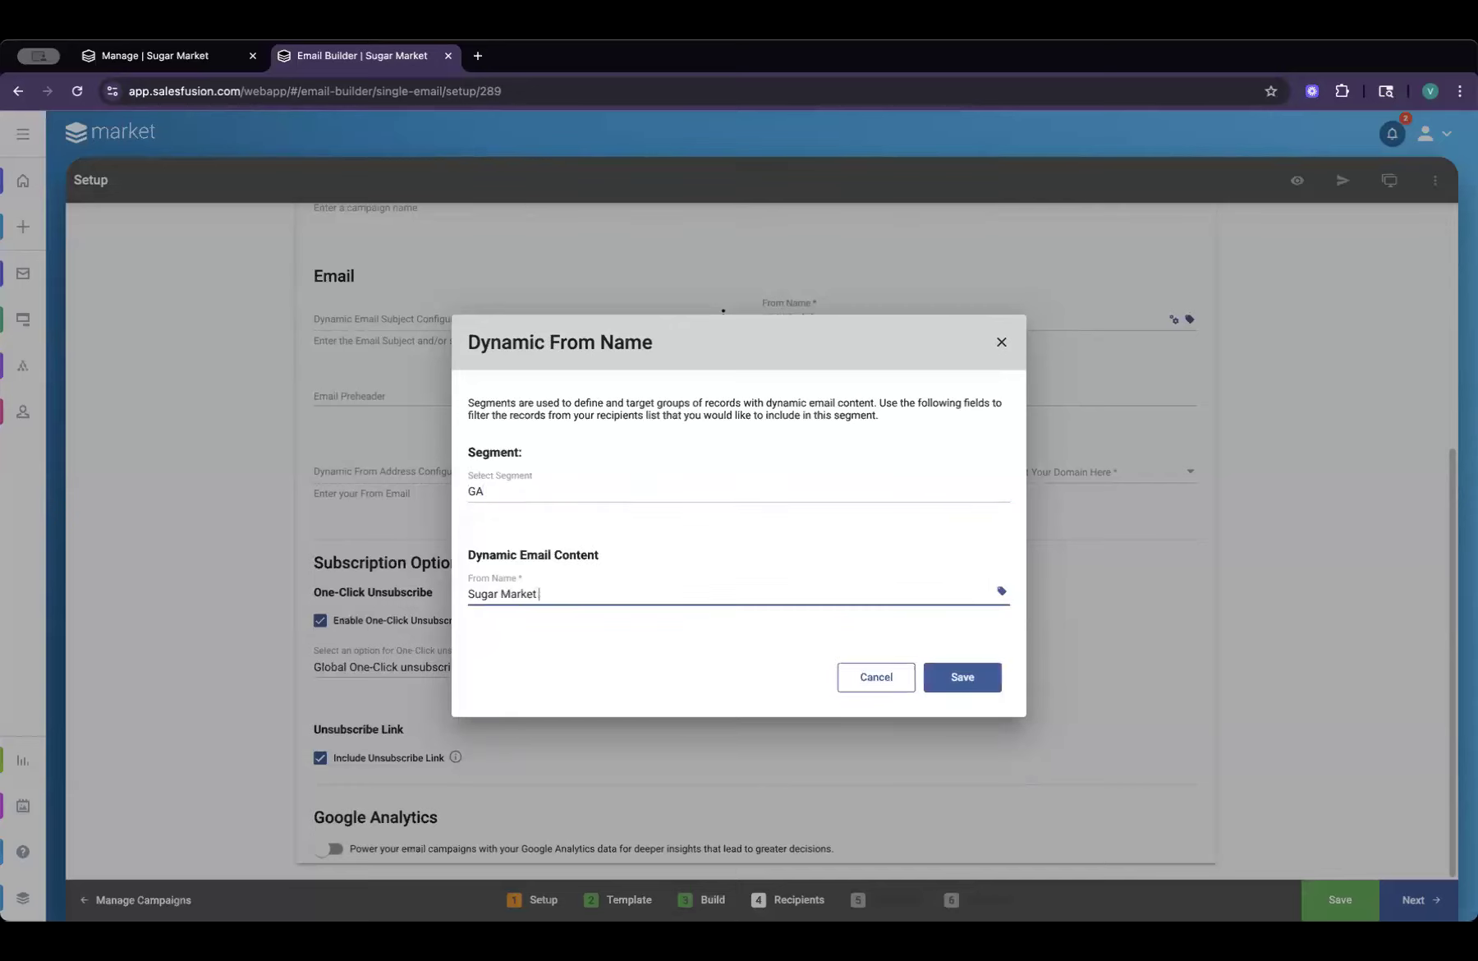
type(" Greorgia")
left_click(986, 677)
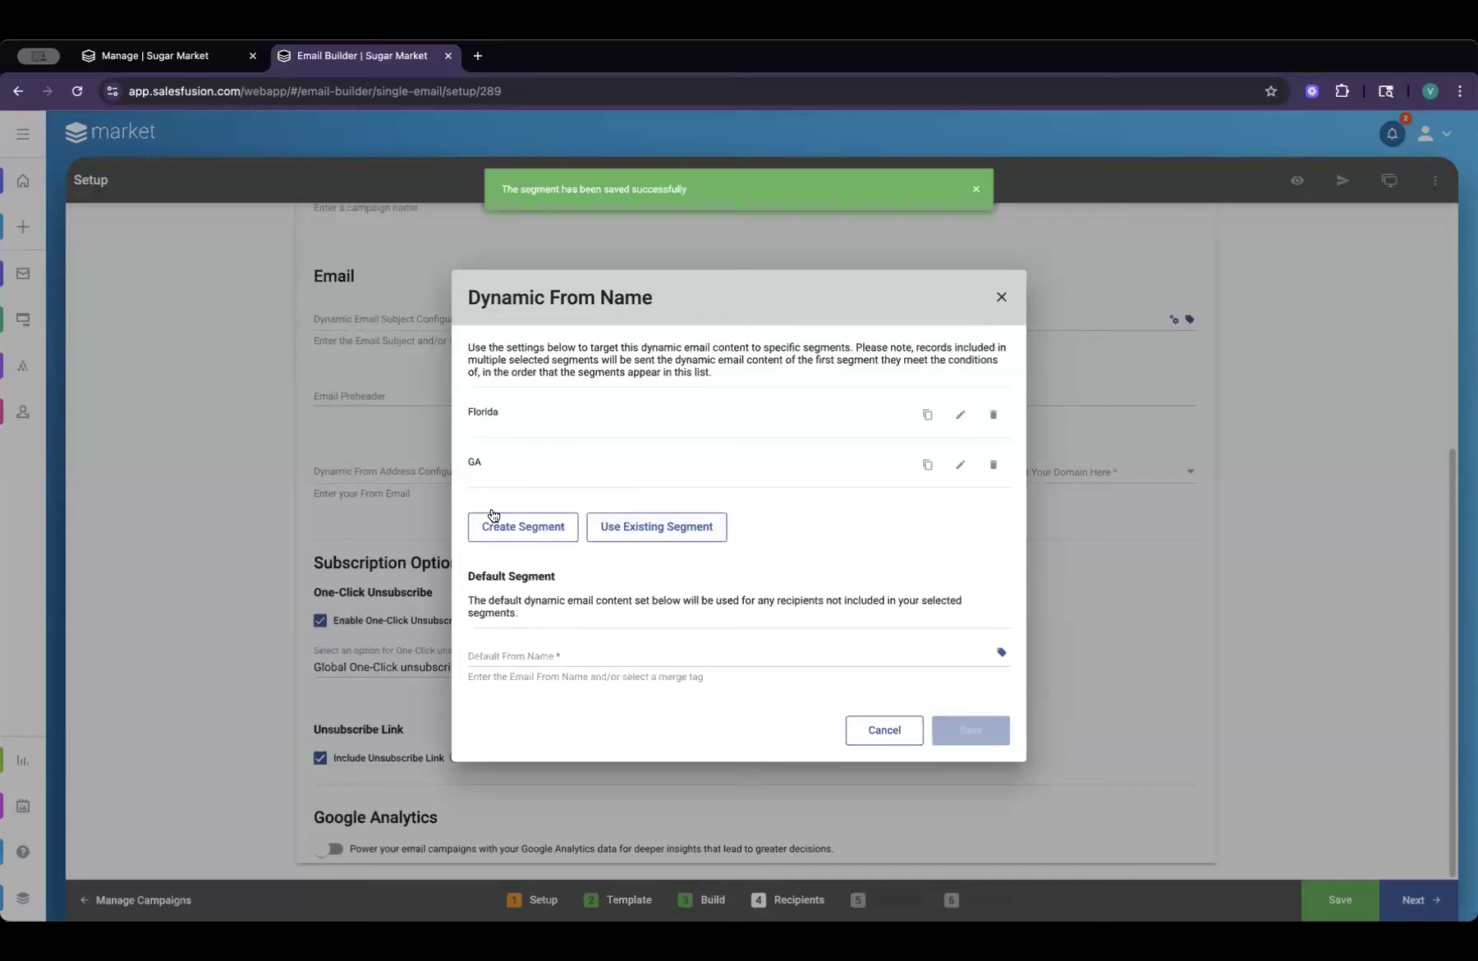
- Add the existing HI segment to the dynamic From Name with "Sugar Market Hawaii" and save it
left_click(664, 528)
left_click(525, 493)
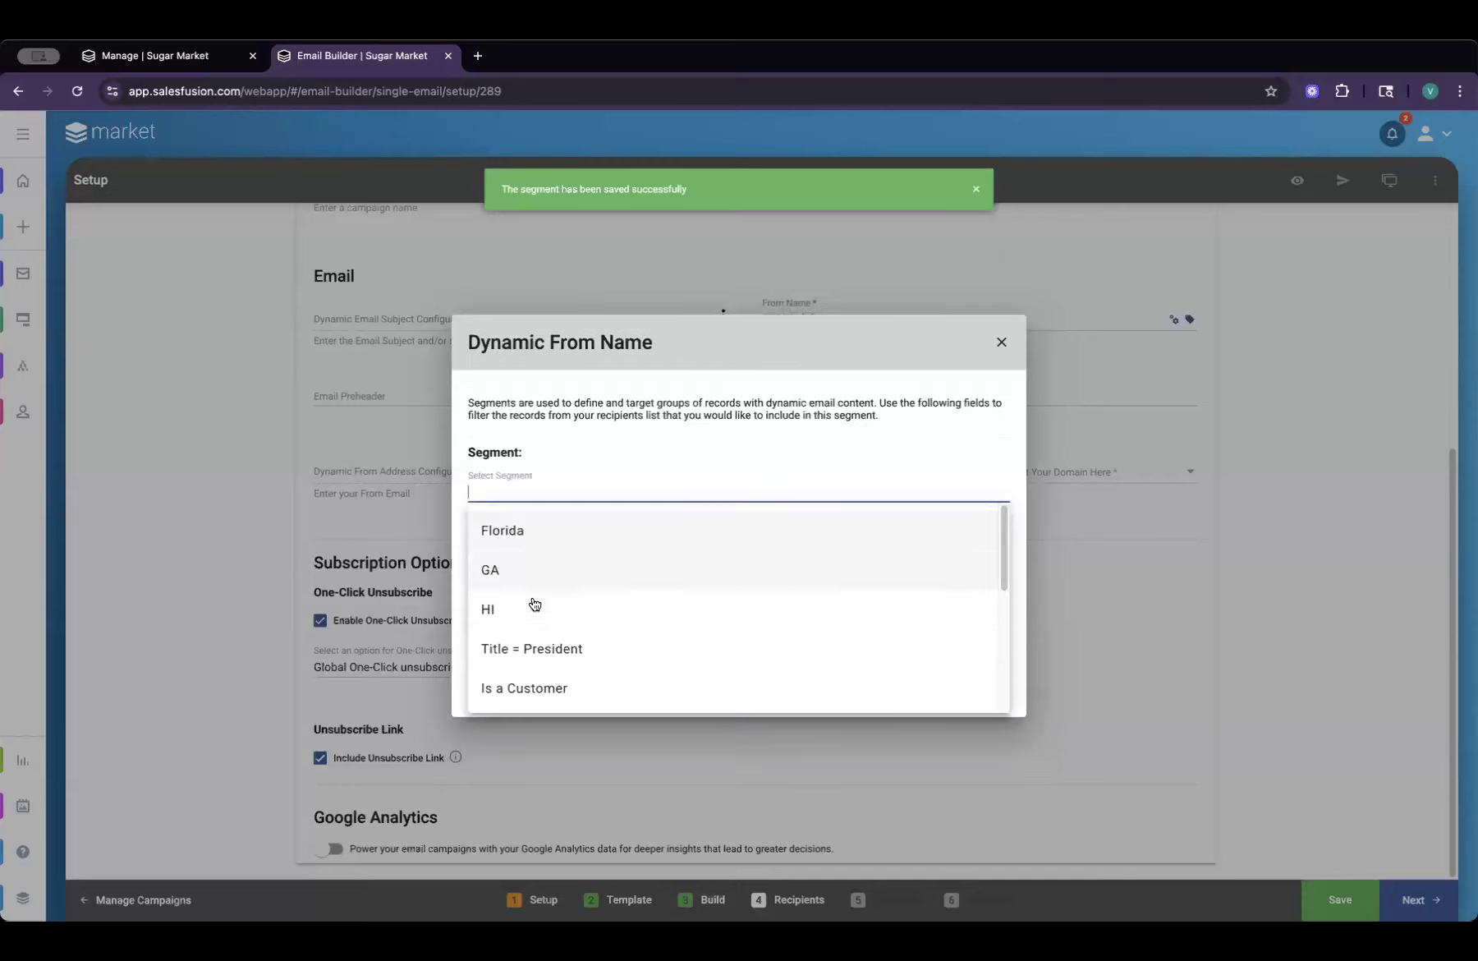
left_click(525, 600)
left_click(525, 597)
type("Su")
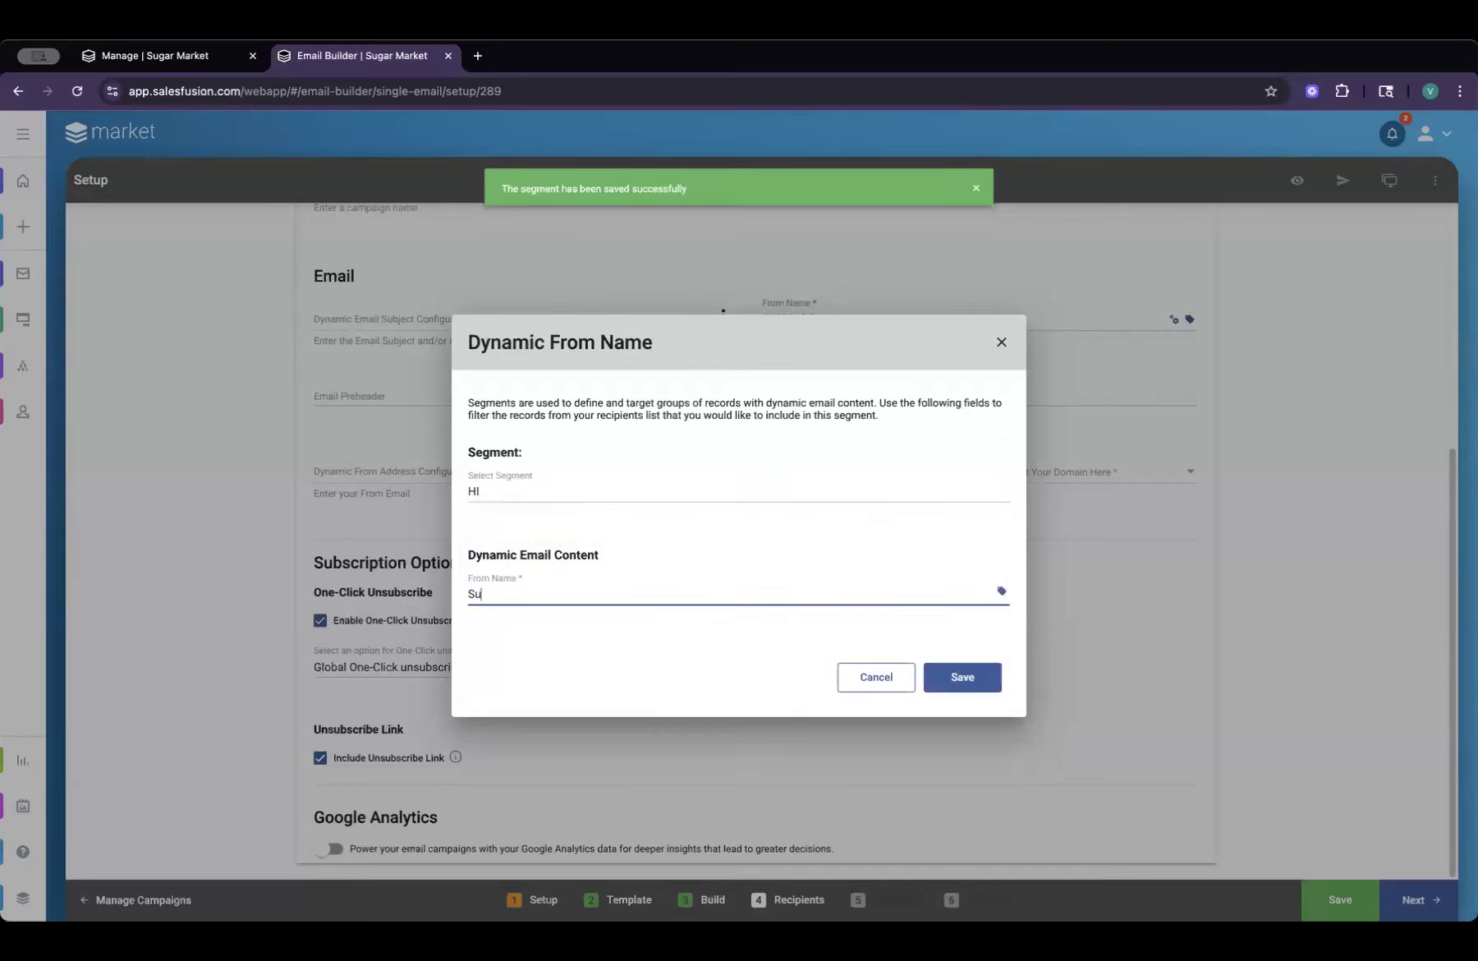
type("gar Market ")
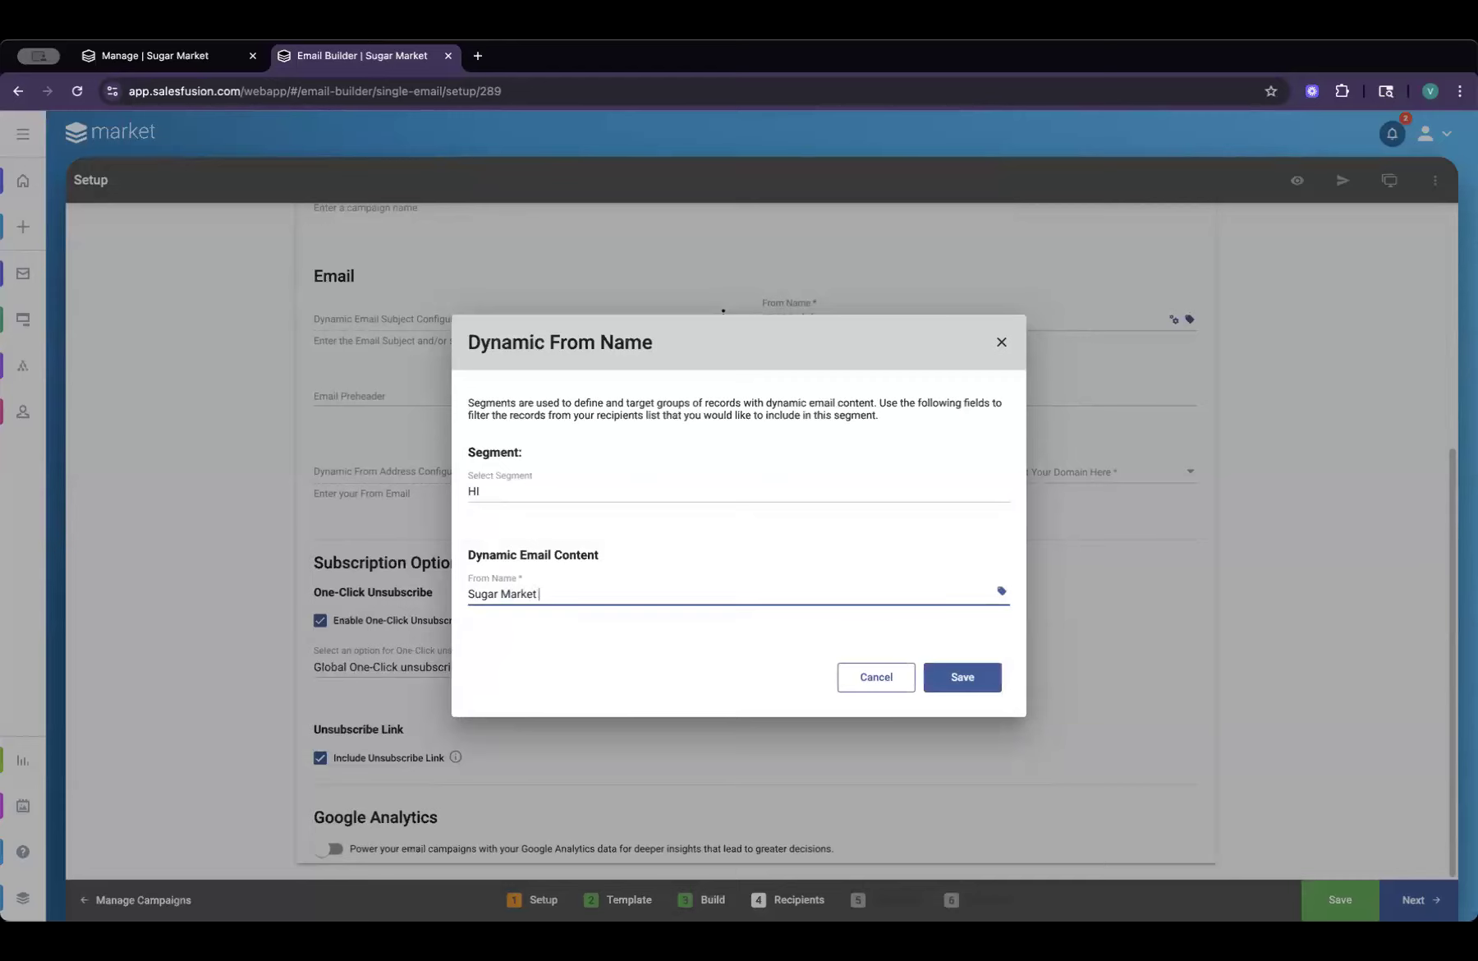
type("Hawaii")
left_click(967, 687)
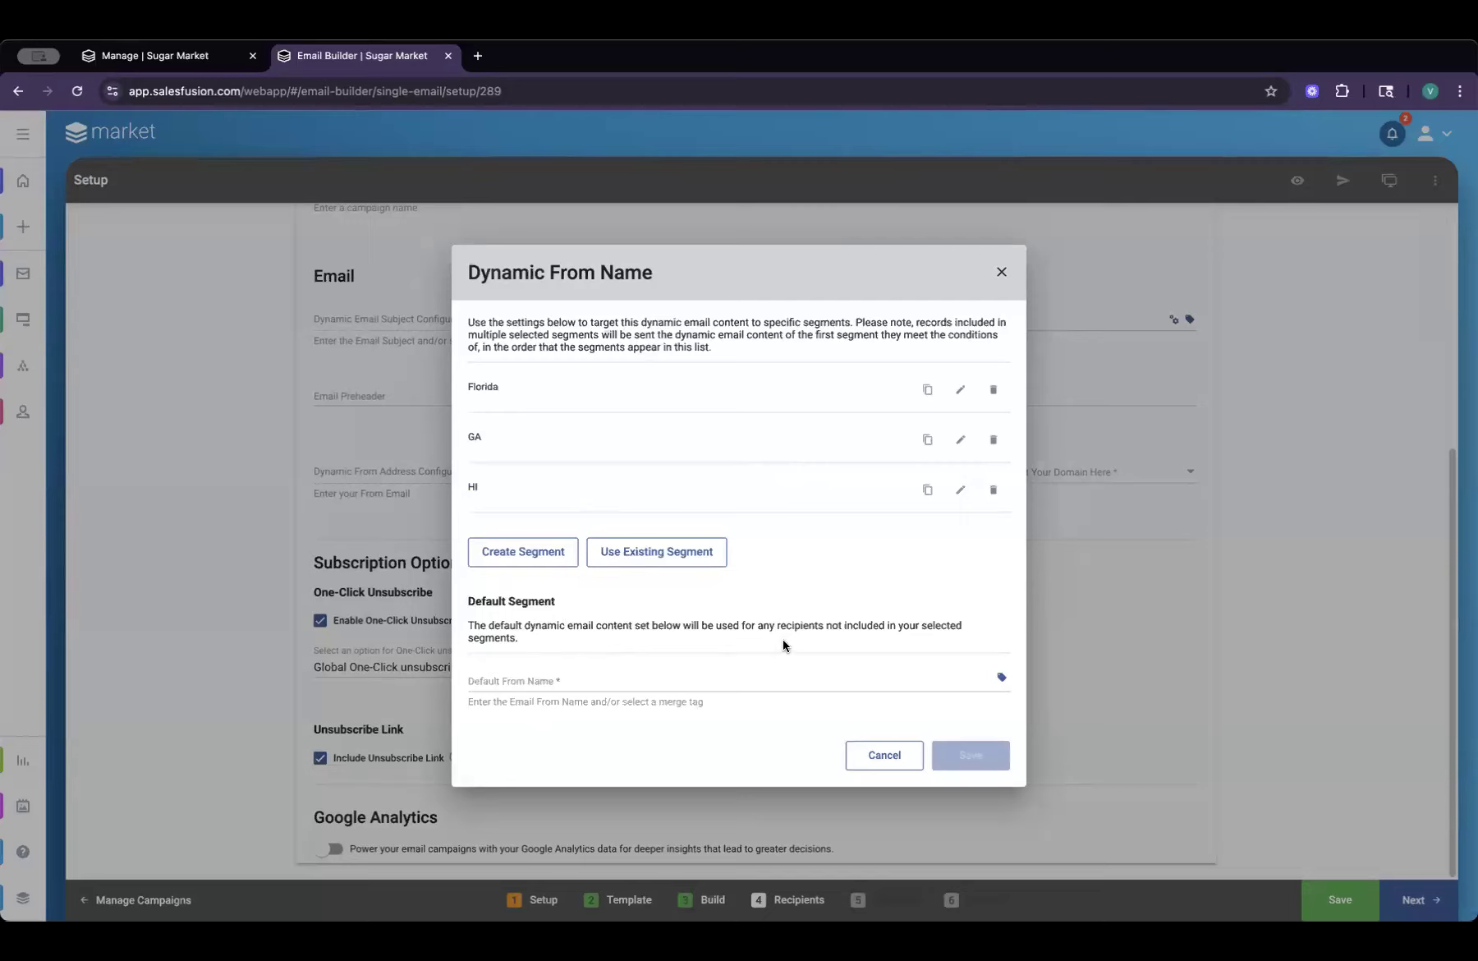
- Set the Default From Name to "Sugar Market" and save the dynamic From Name configuration
left_click(593, 679)
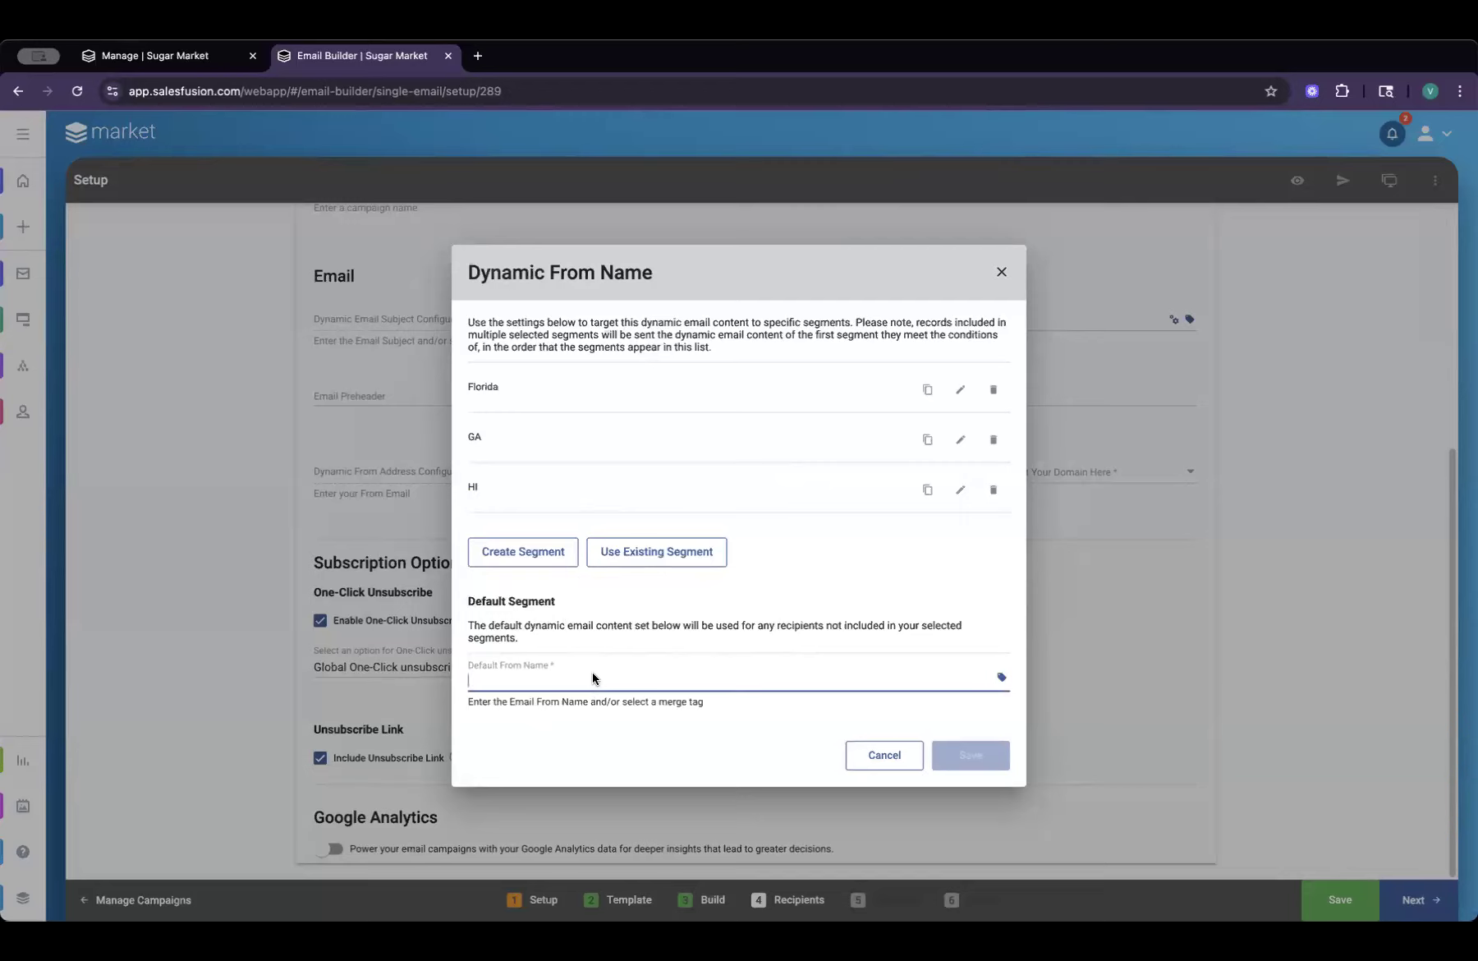
type("Sugar Market")
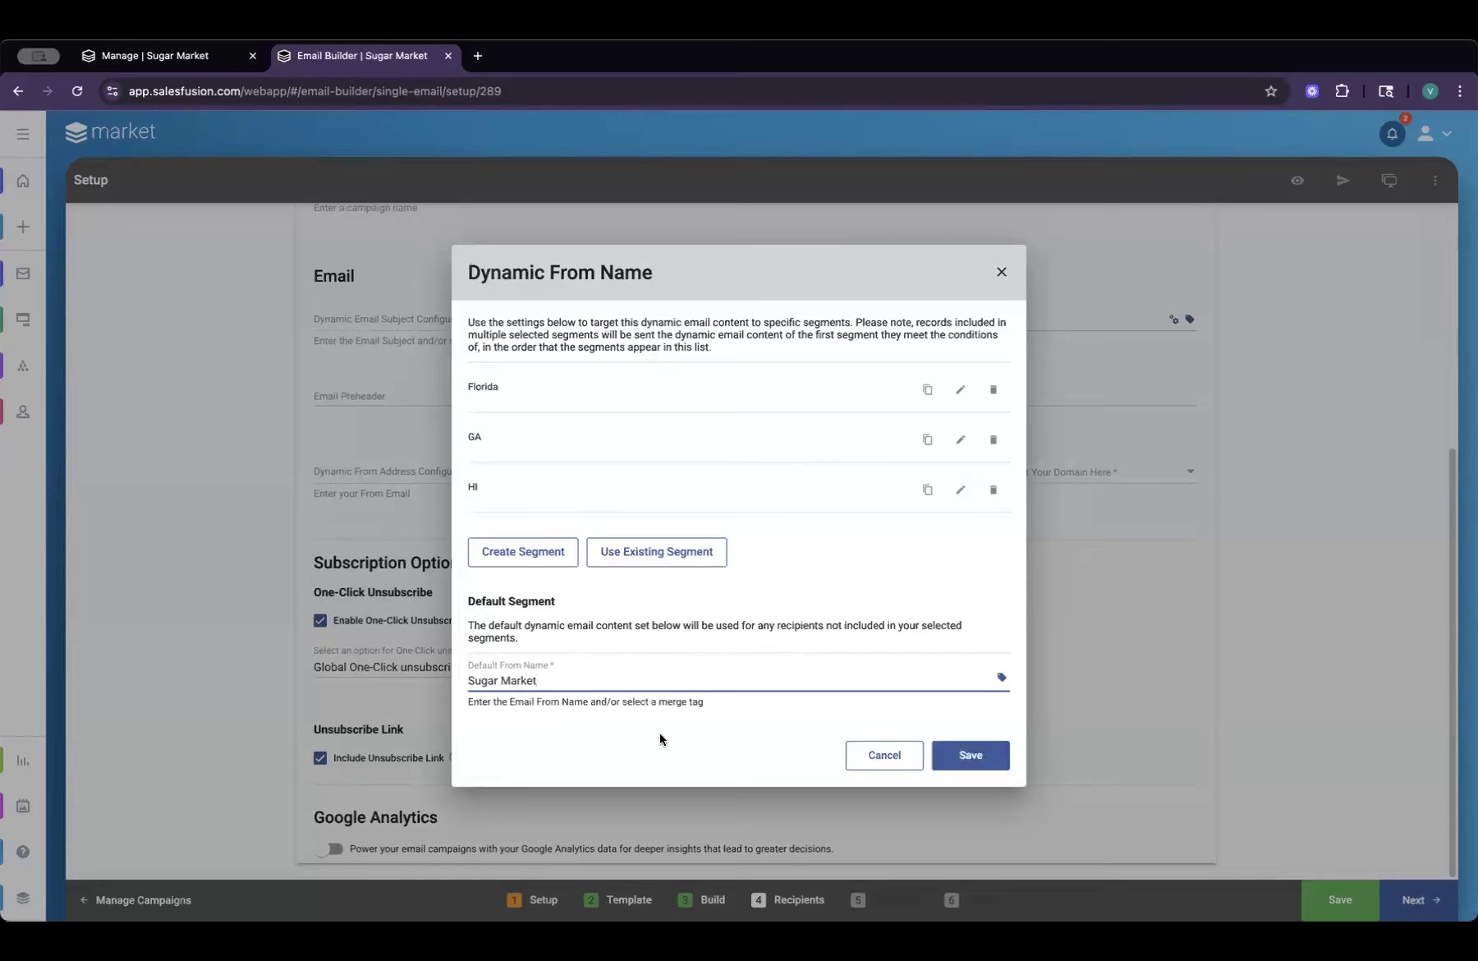
left_click(975, 760)
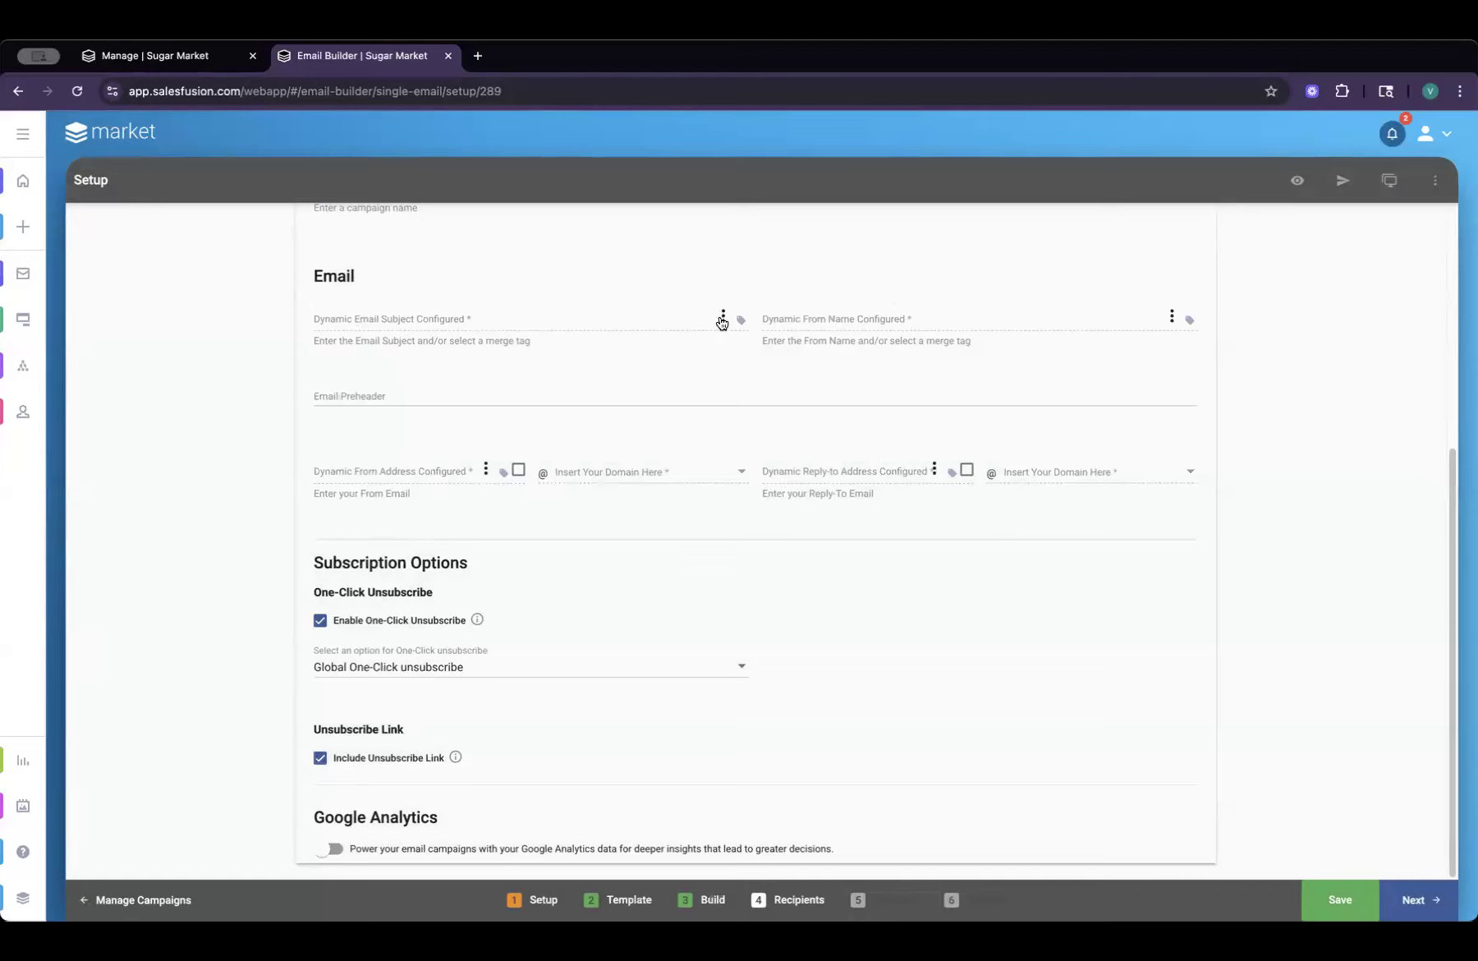
- Reopen the dynamic From Name configuration to review its segments and default, then save it without changes
left_click(1171, 318)
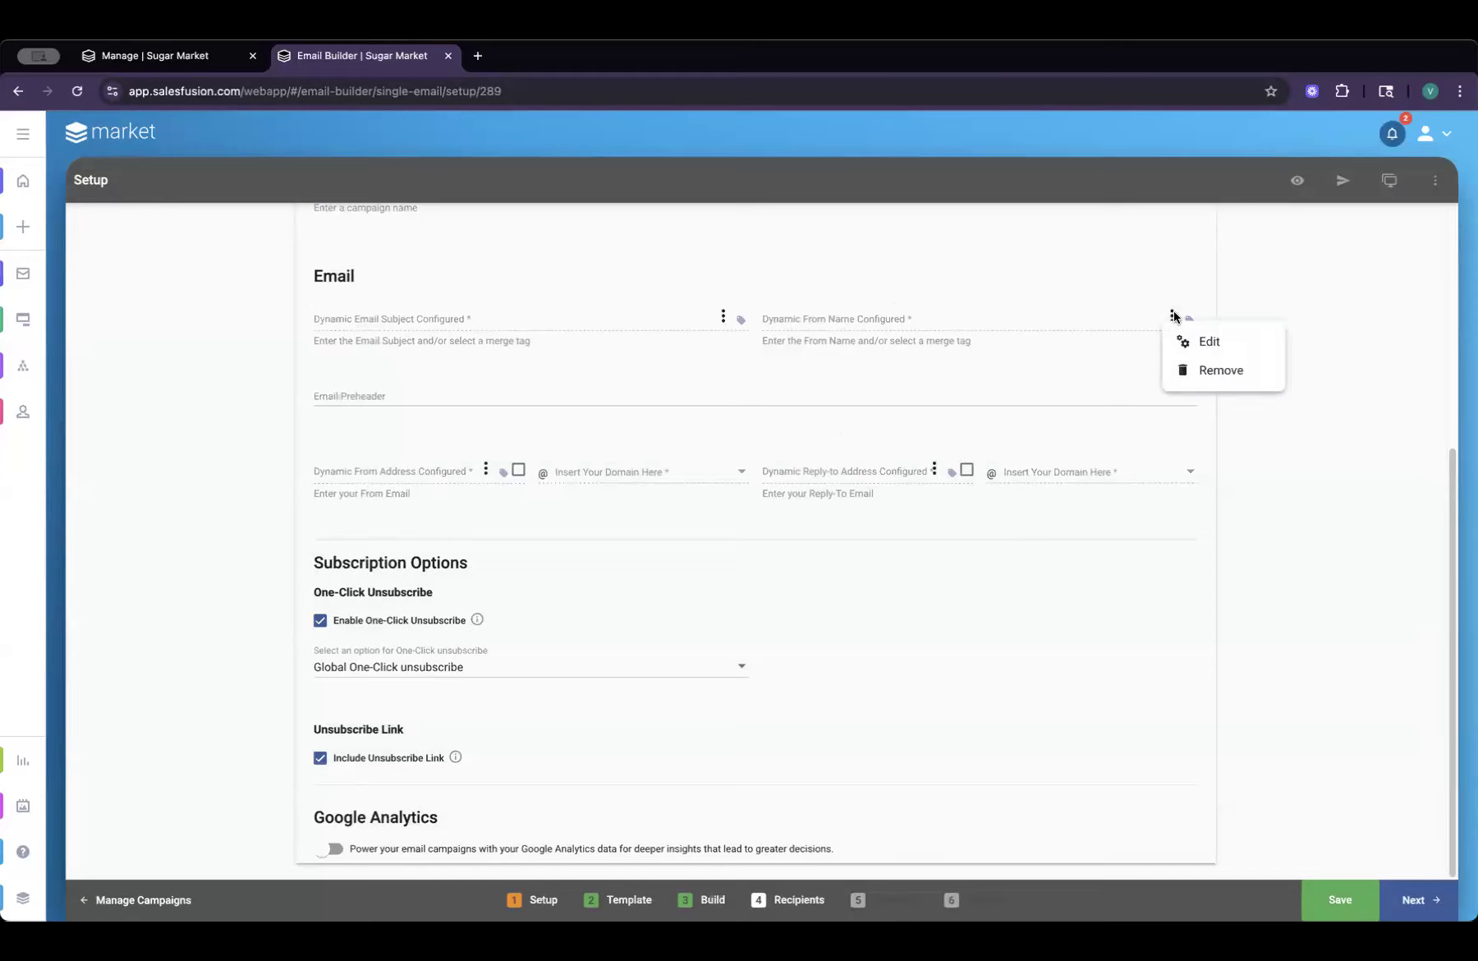
left_click(1208, 344)
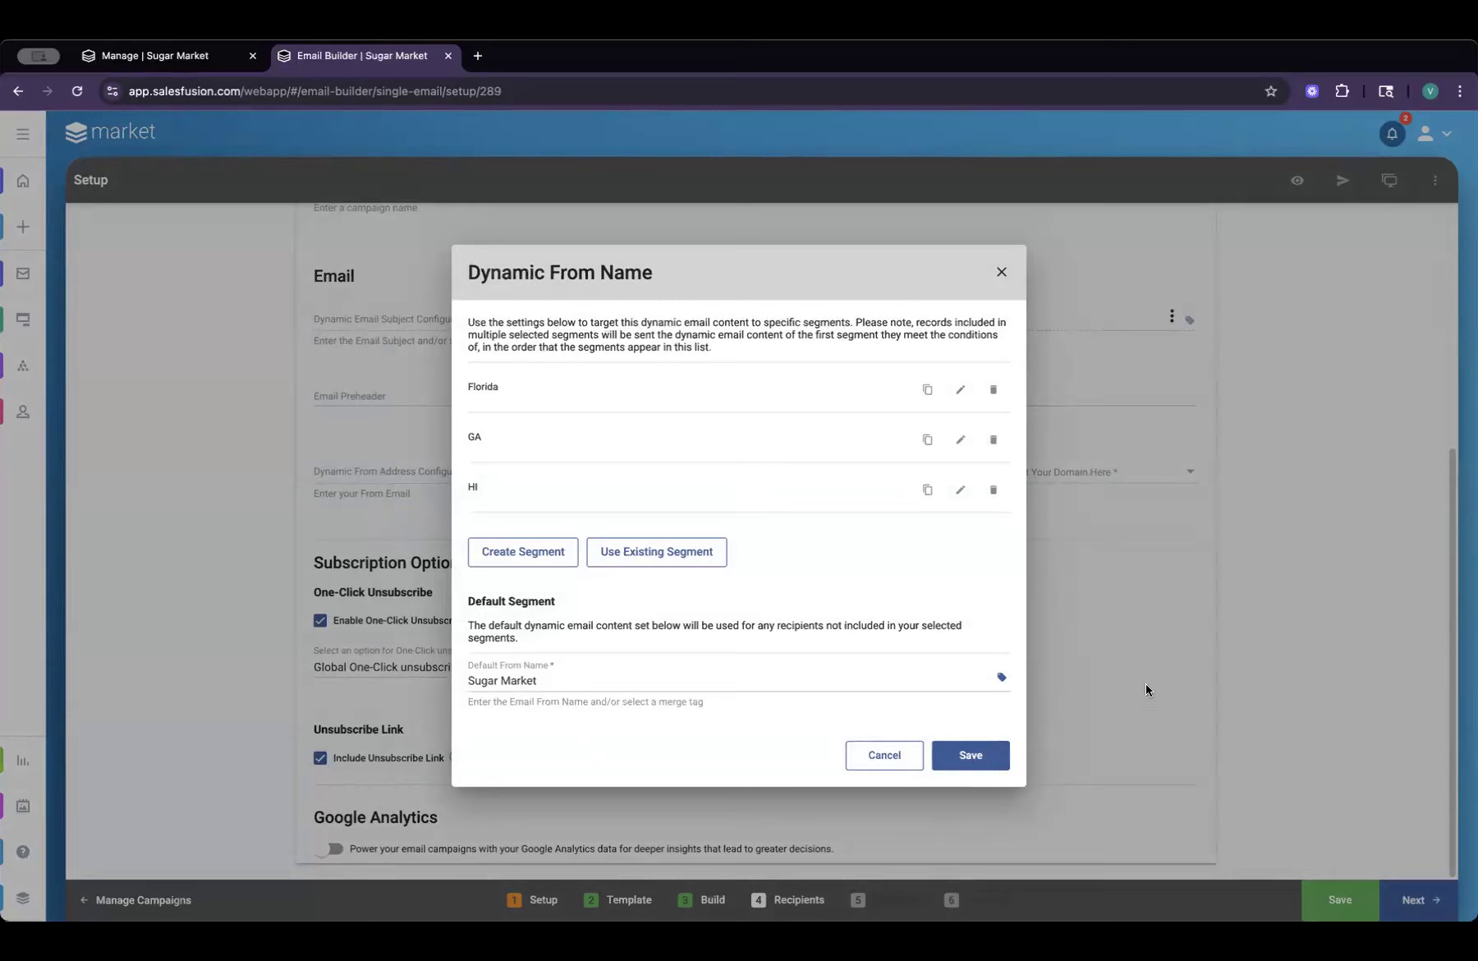
left_click(971, 760)
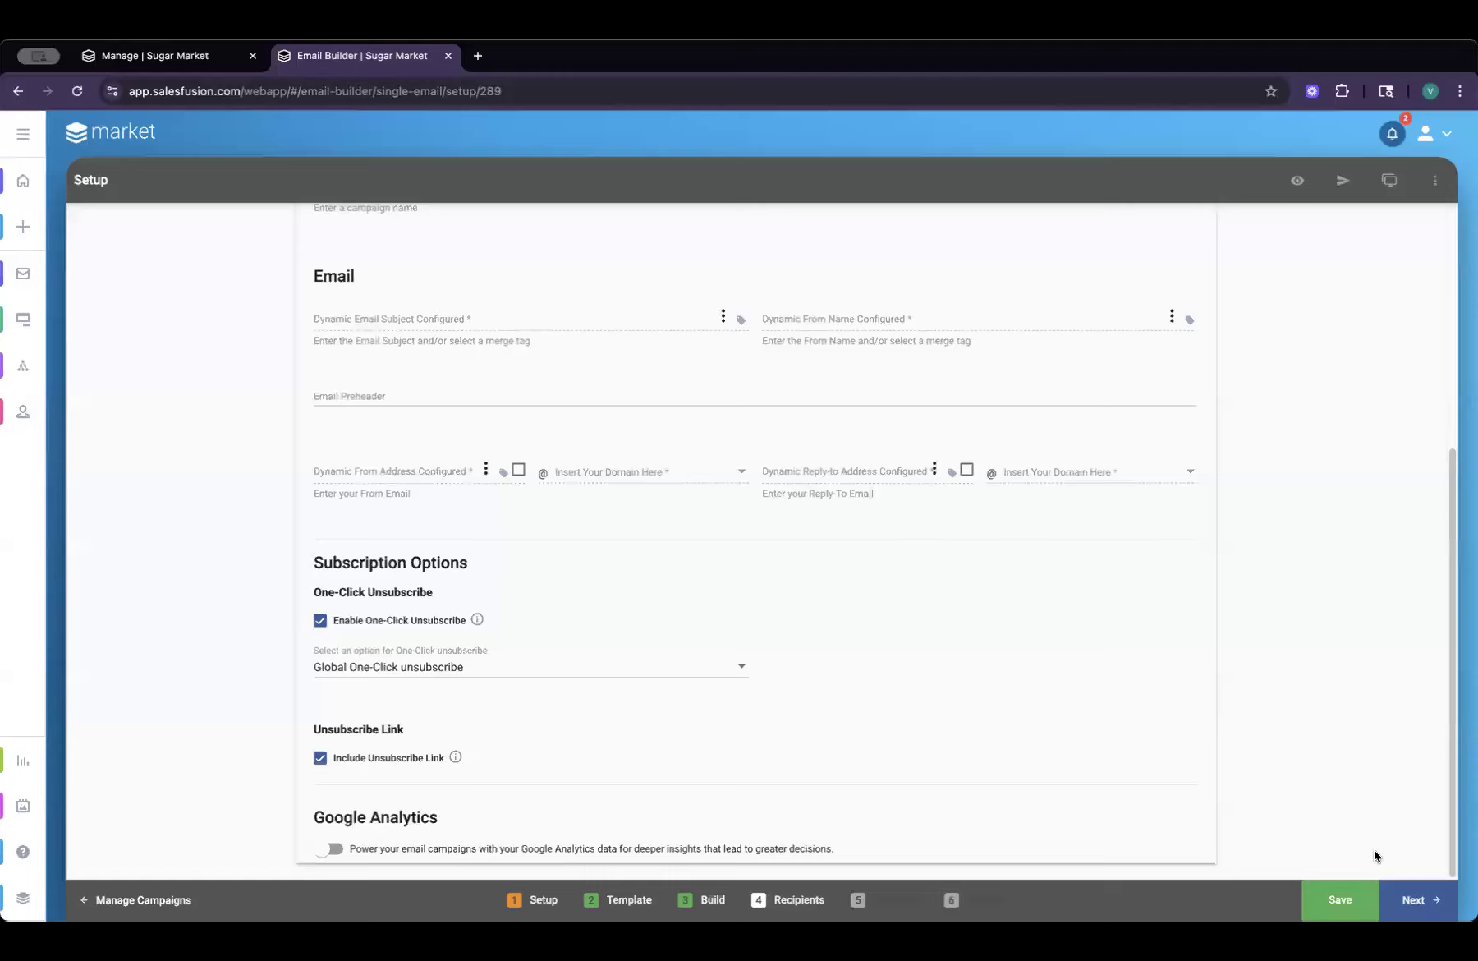
- Proceed from Setup through the Template page, glancing at the pre-built templates, and continue to the Build page
left_click(1433, 908)
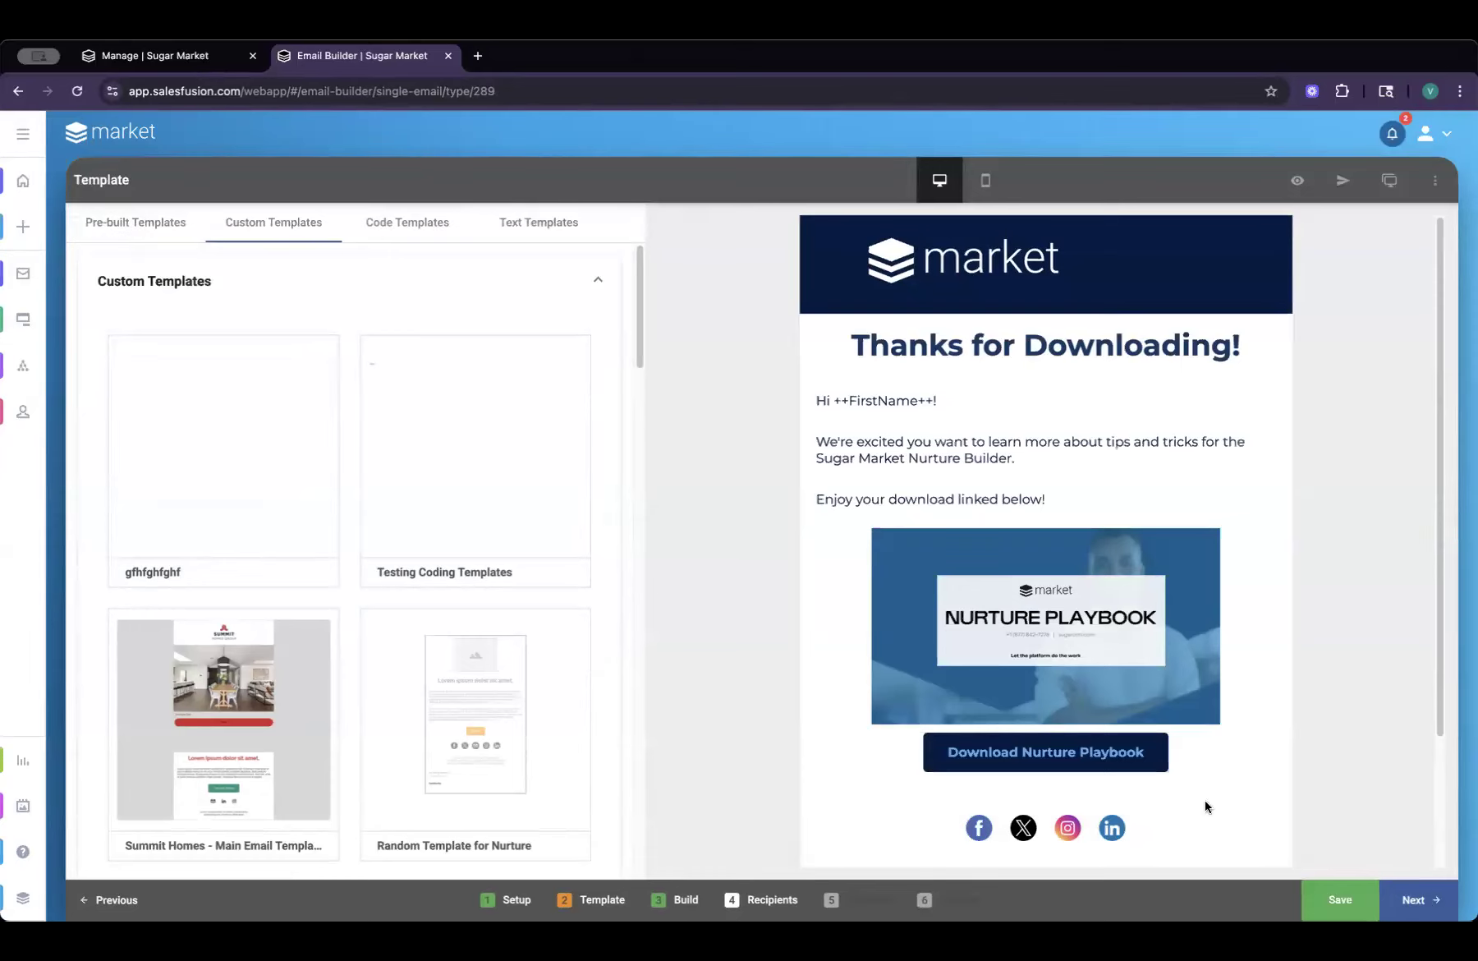
left_click(119, 226)
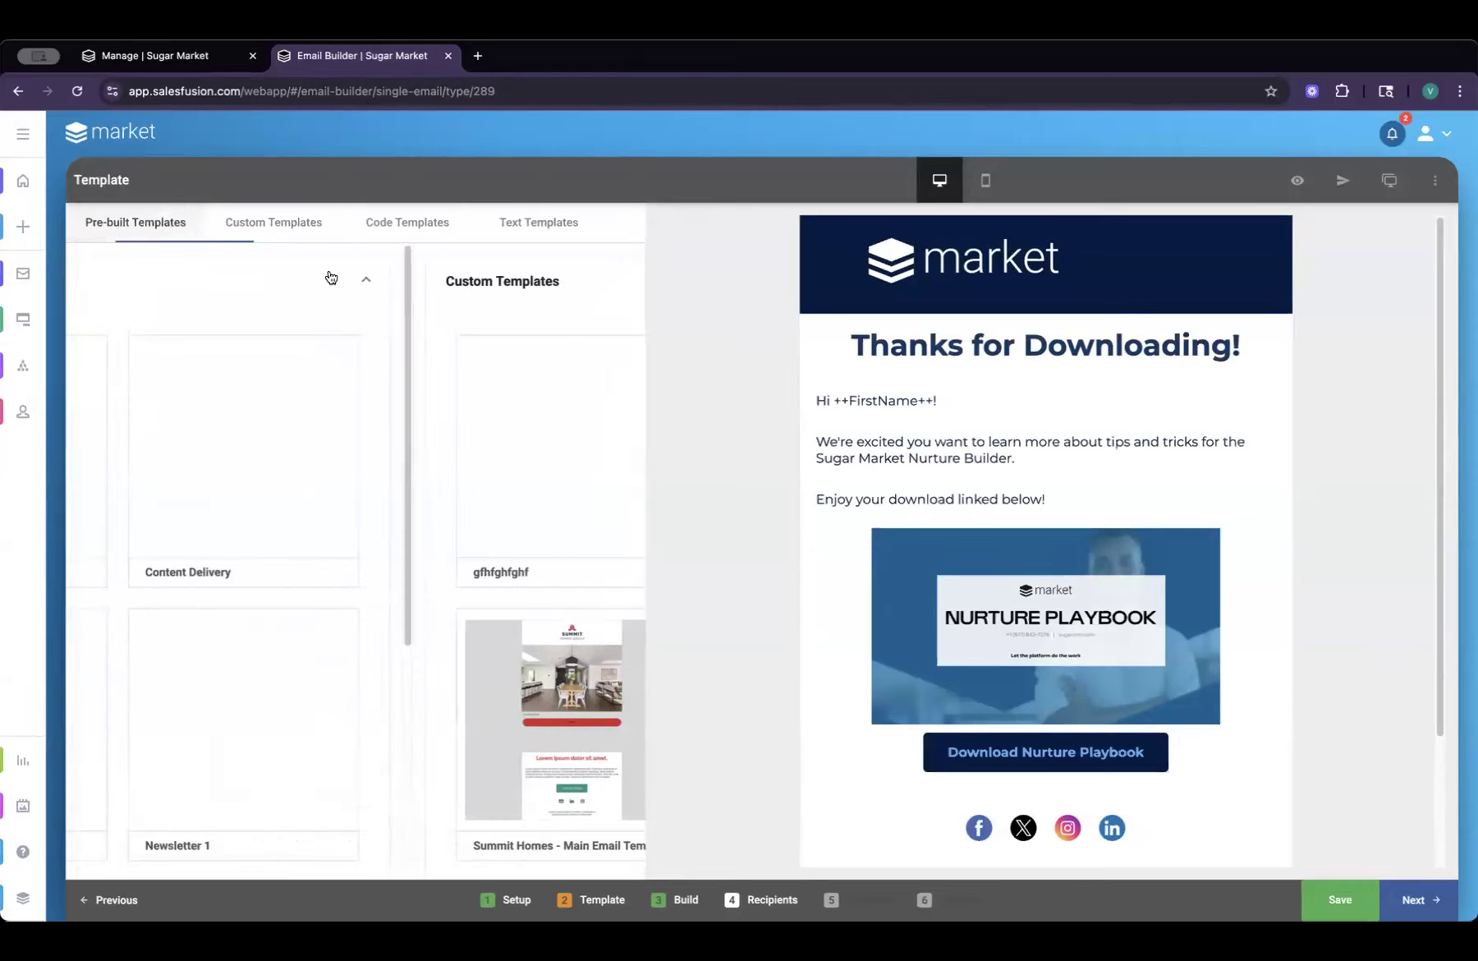
left_click(1417, 901)
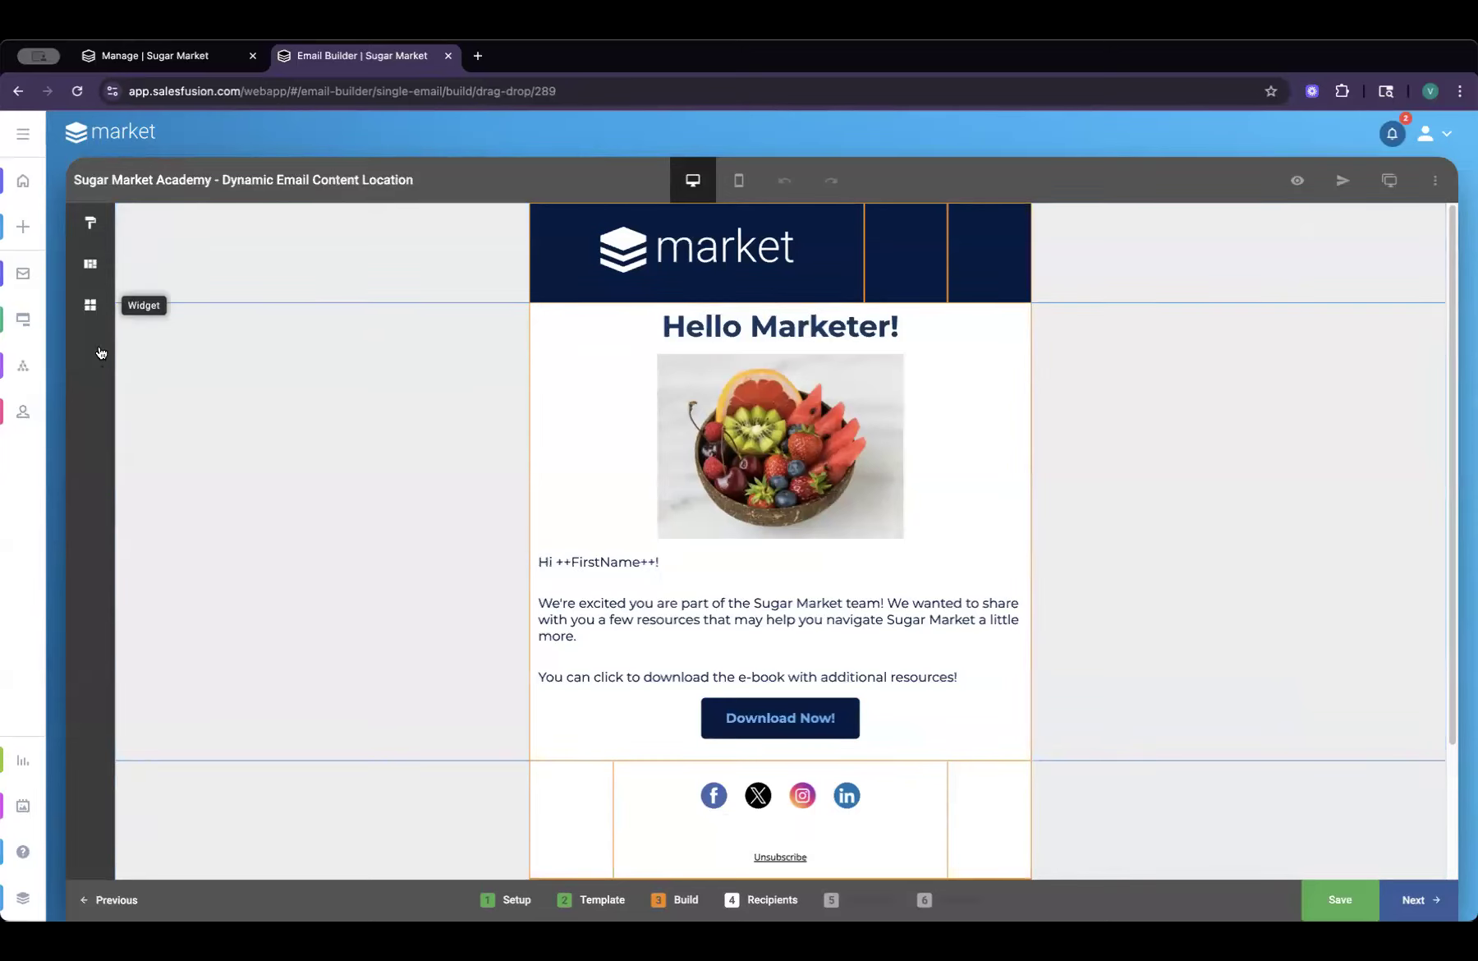
- Open the email builder's element list and examine the Basic, Advanced and Dynamic Elements groups
left_click(92, 303)
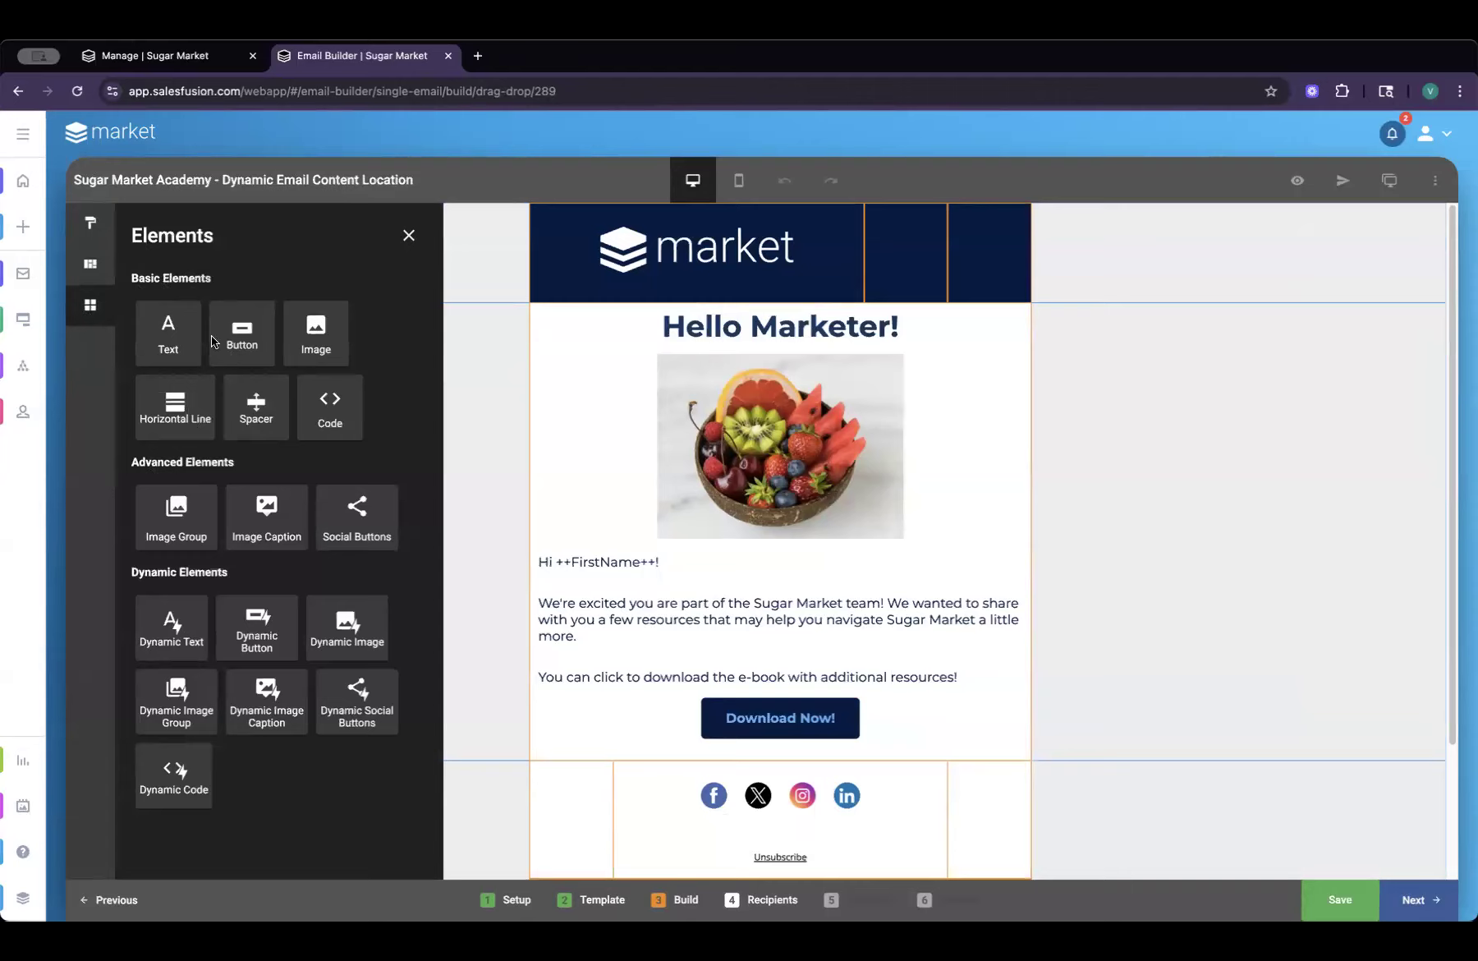
left_click_drag(137, 277, 215, 280)
left_click_drag(132, 463, 265, 474)
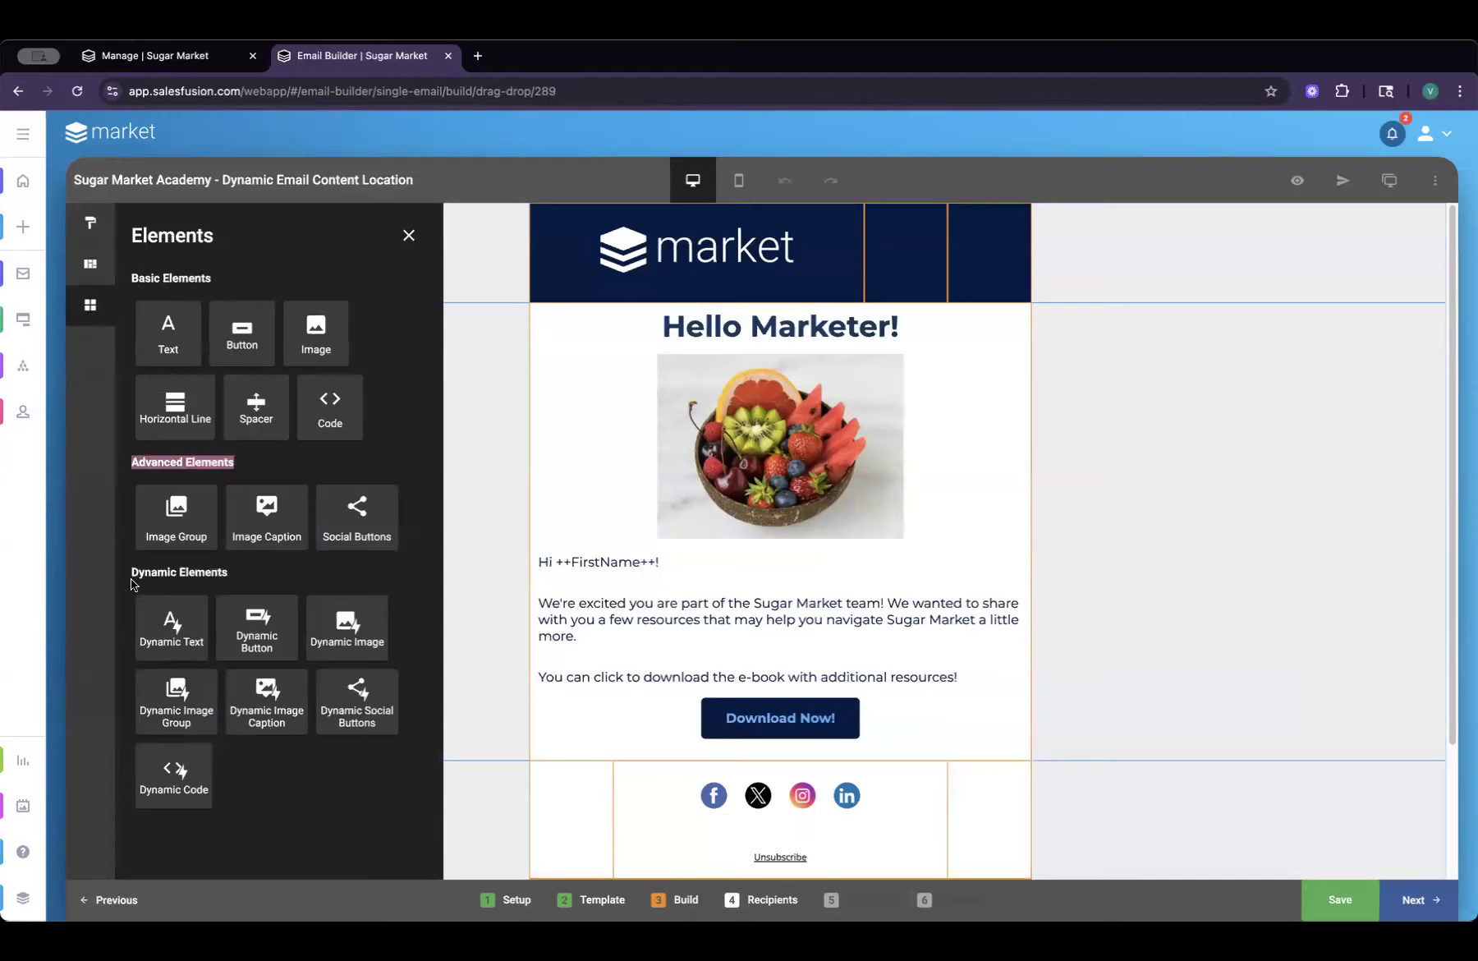
left_click_drag(132, 573, 255, 591)
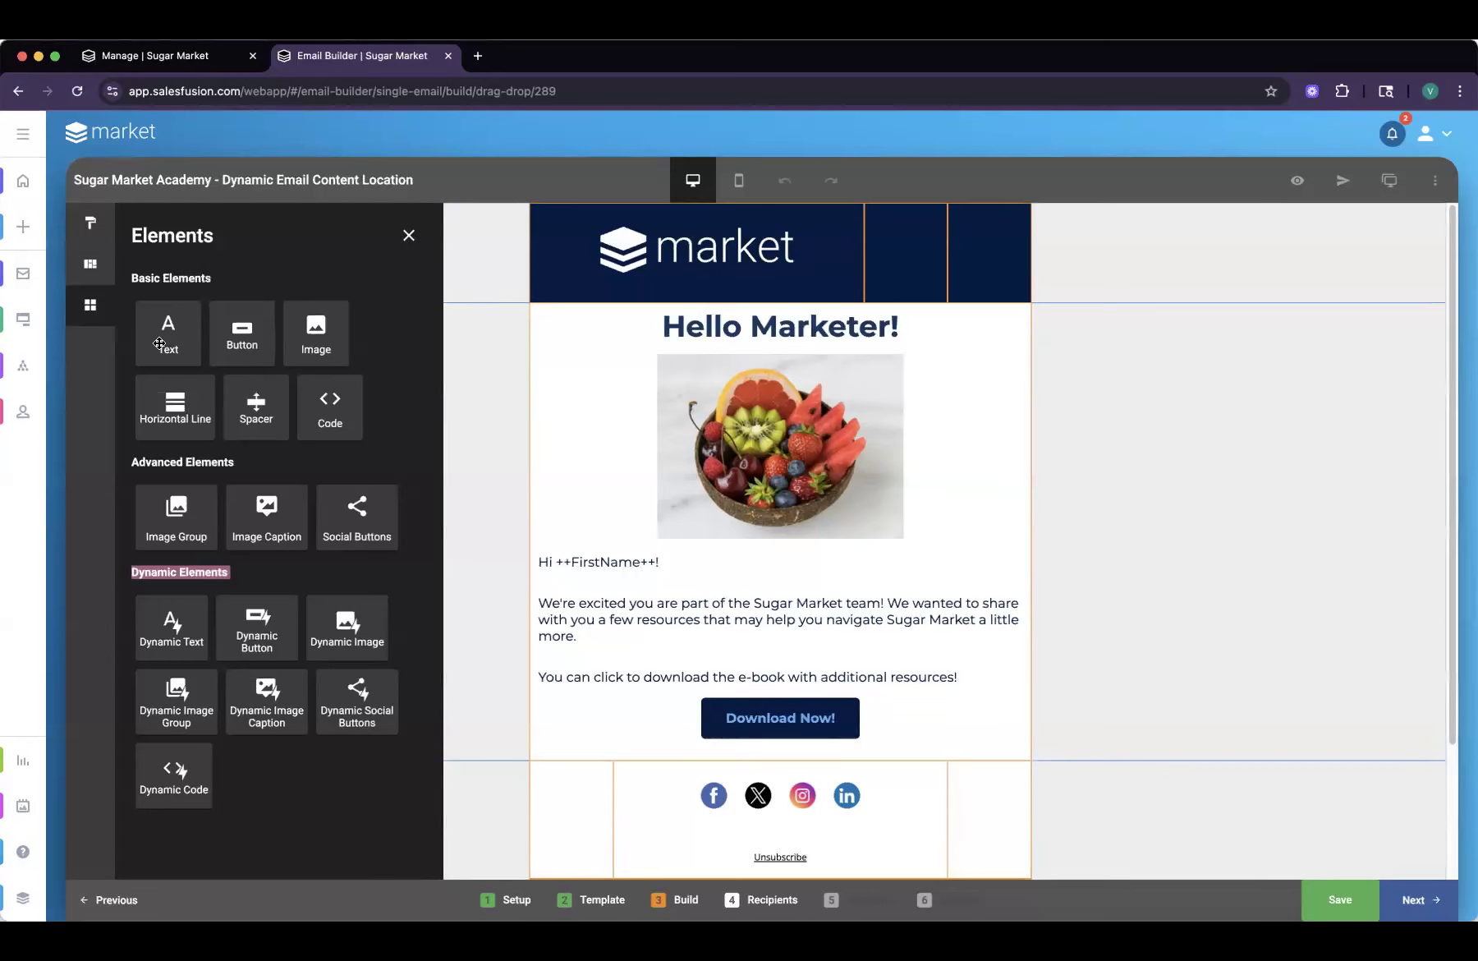
left_click(277, 778)
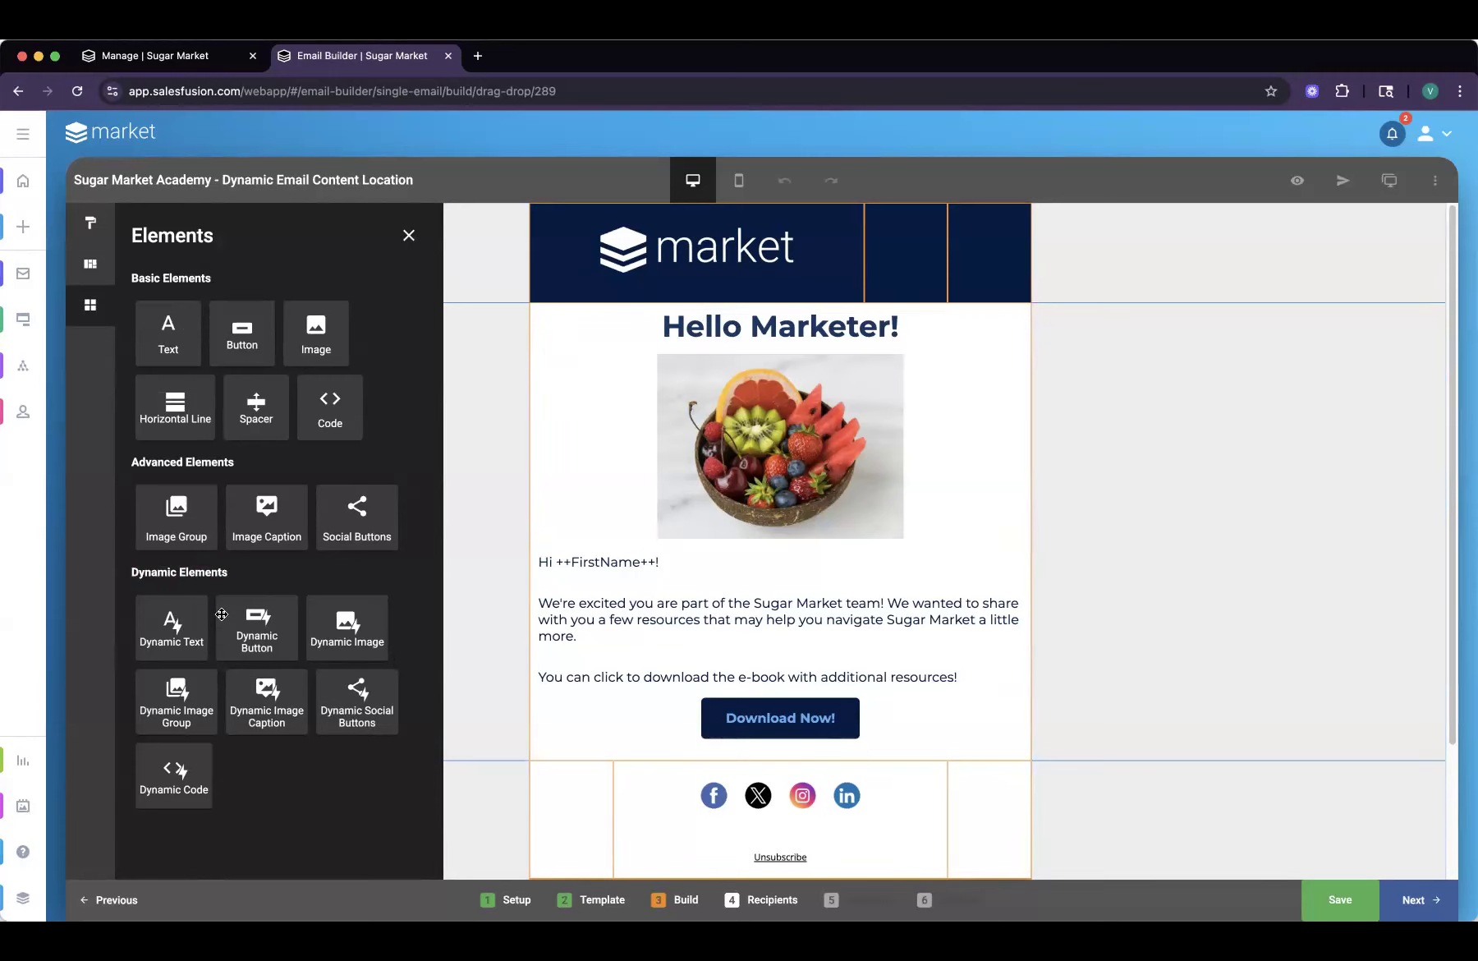
- Examine the dynamic segments assigned to the "Hello Marketer!" heading, then deselect it
left_click(814, 321)
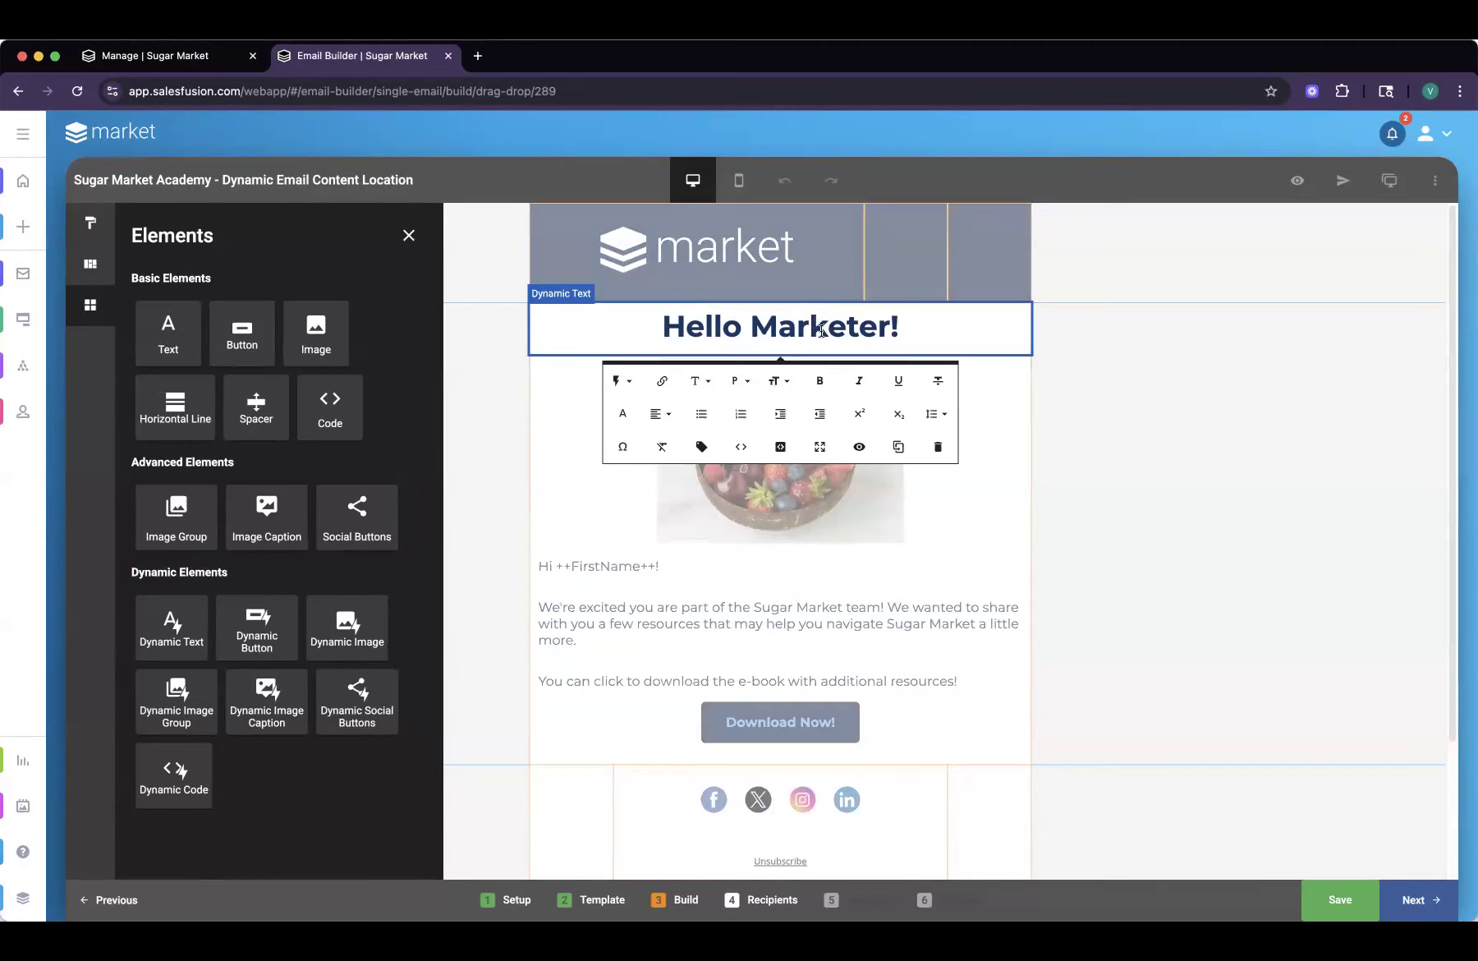
left_click(626, 386)
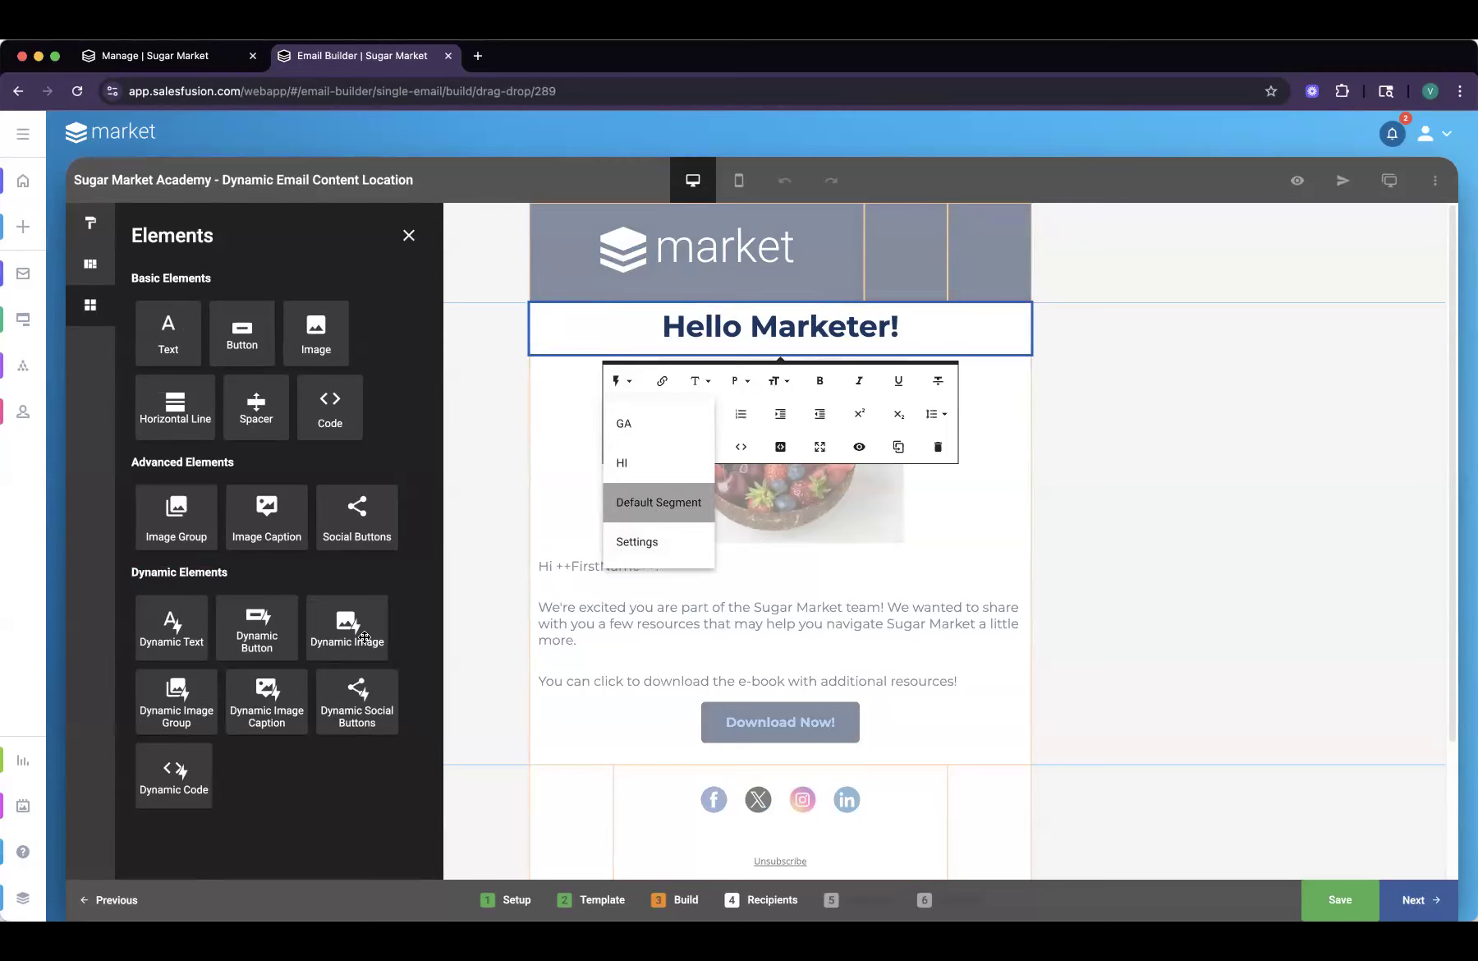
left_click(513, 643)
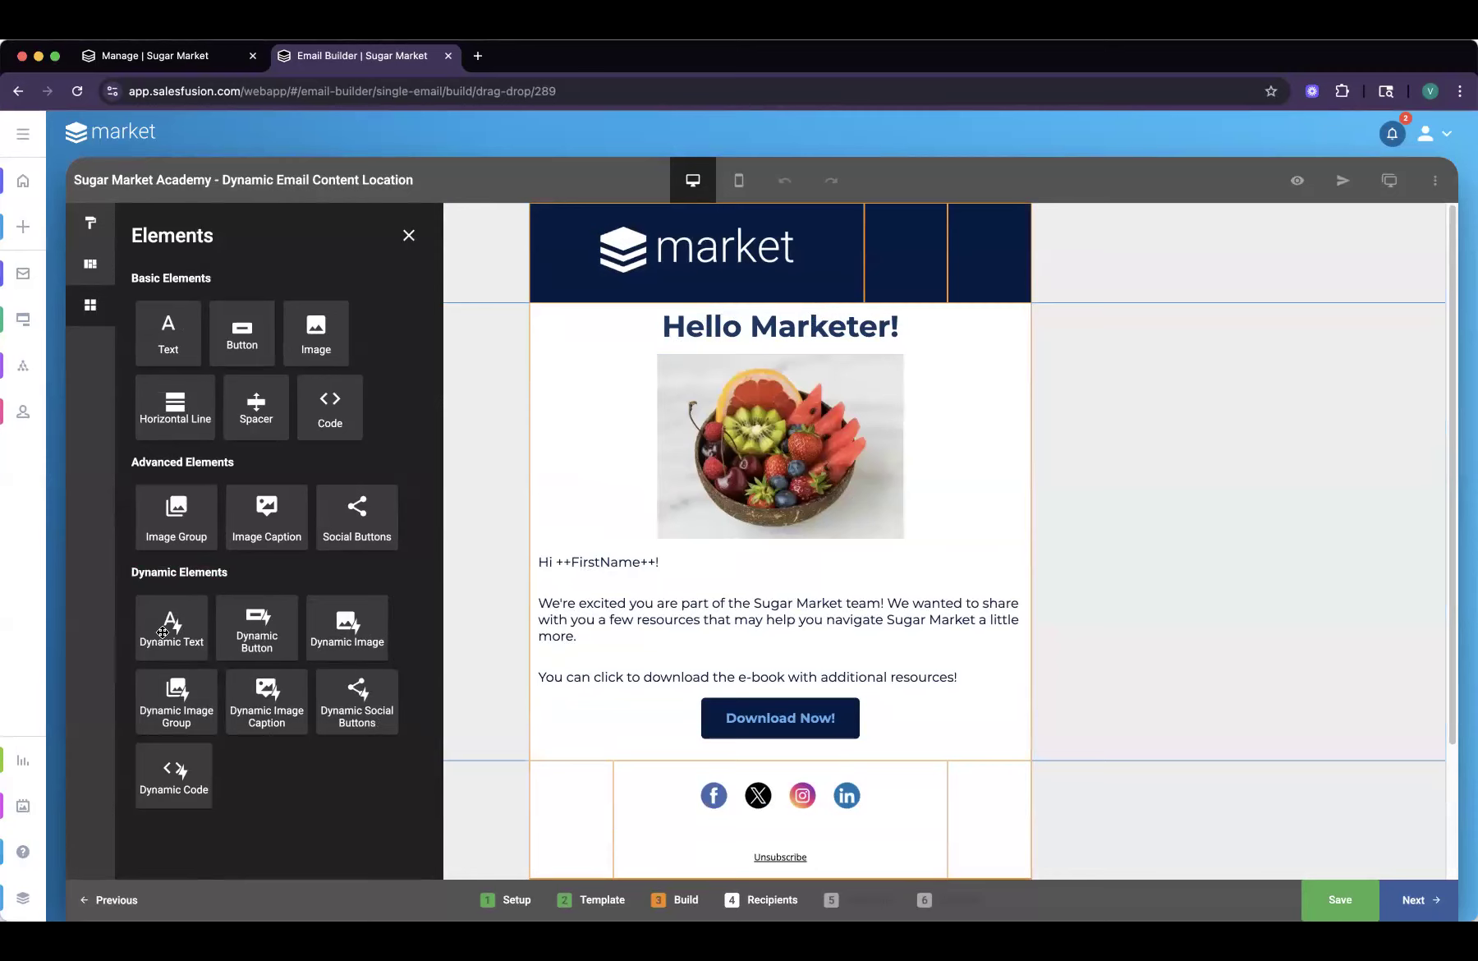
- Insert a Dynamic Text element between the fruit image and the greeting, and open its dynamic content settings
left_click_drag(326, 597, 700, 575)
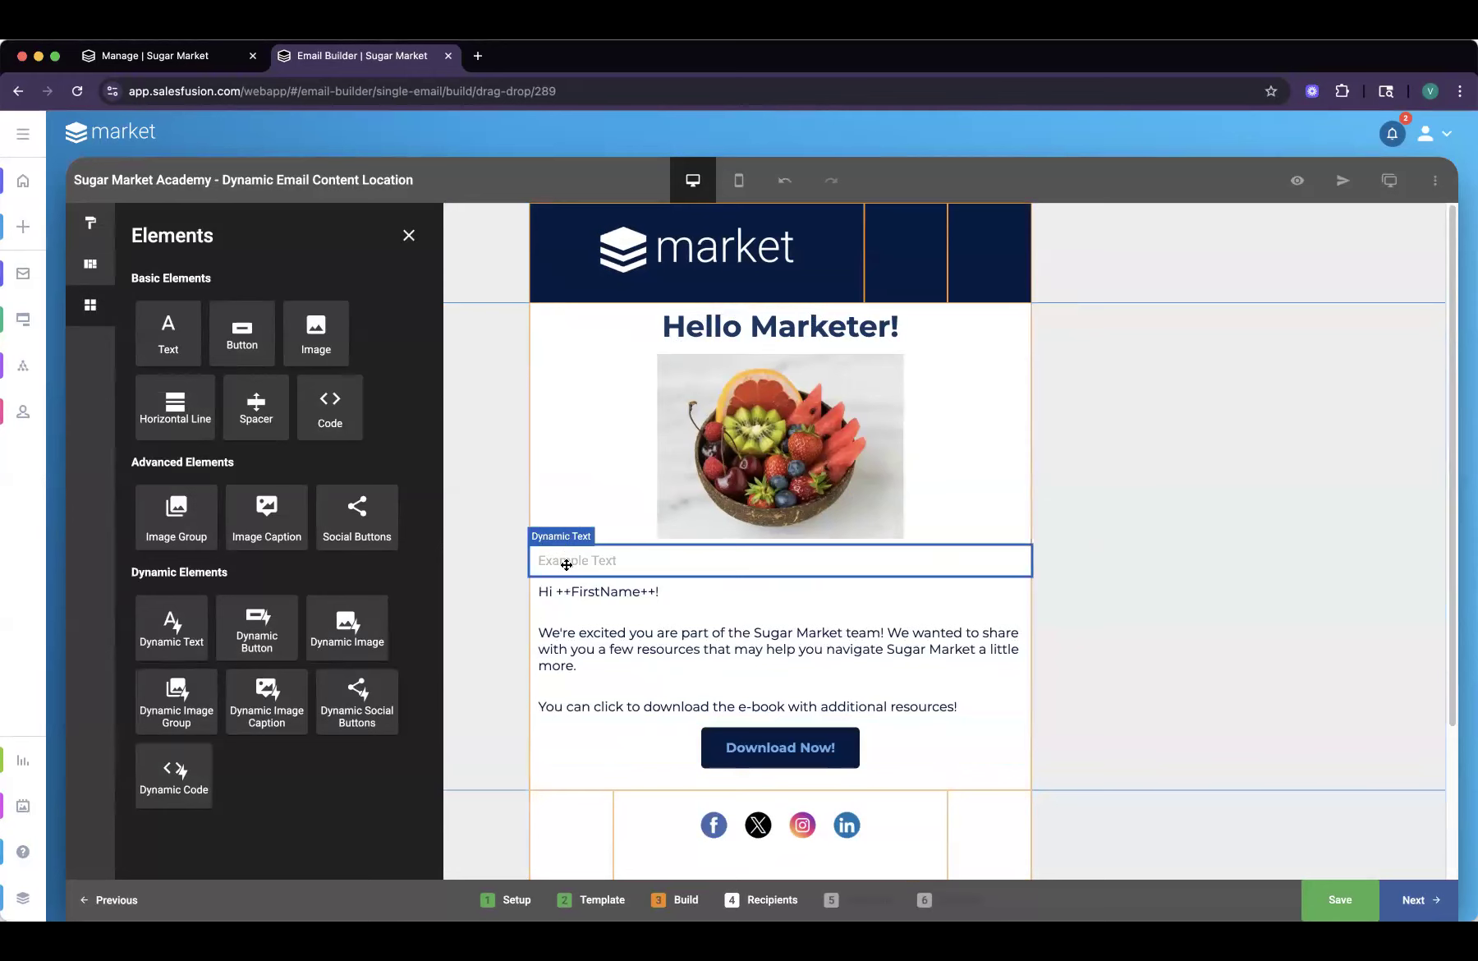
left_click(569, 564)
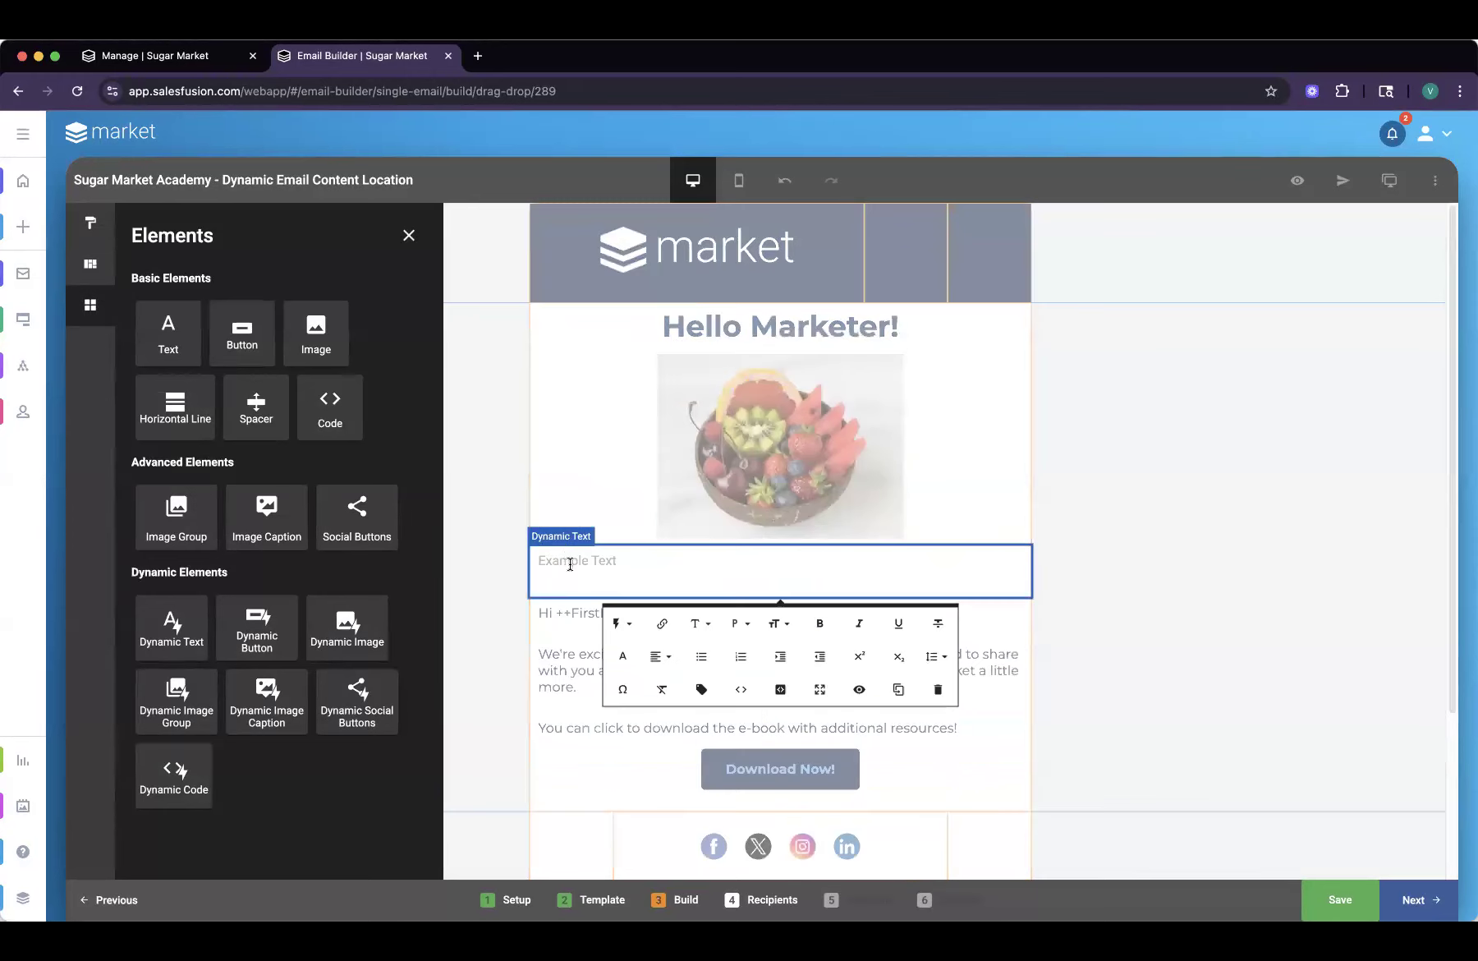
left_click(624, 624)
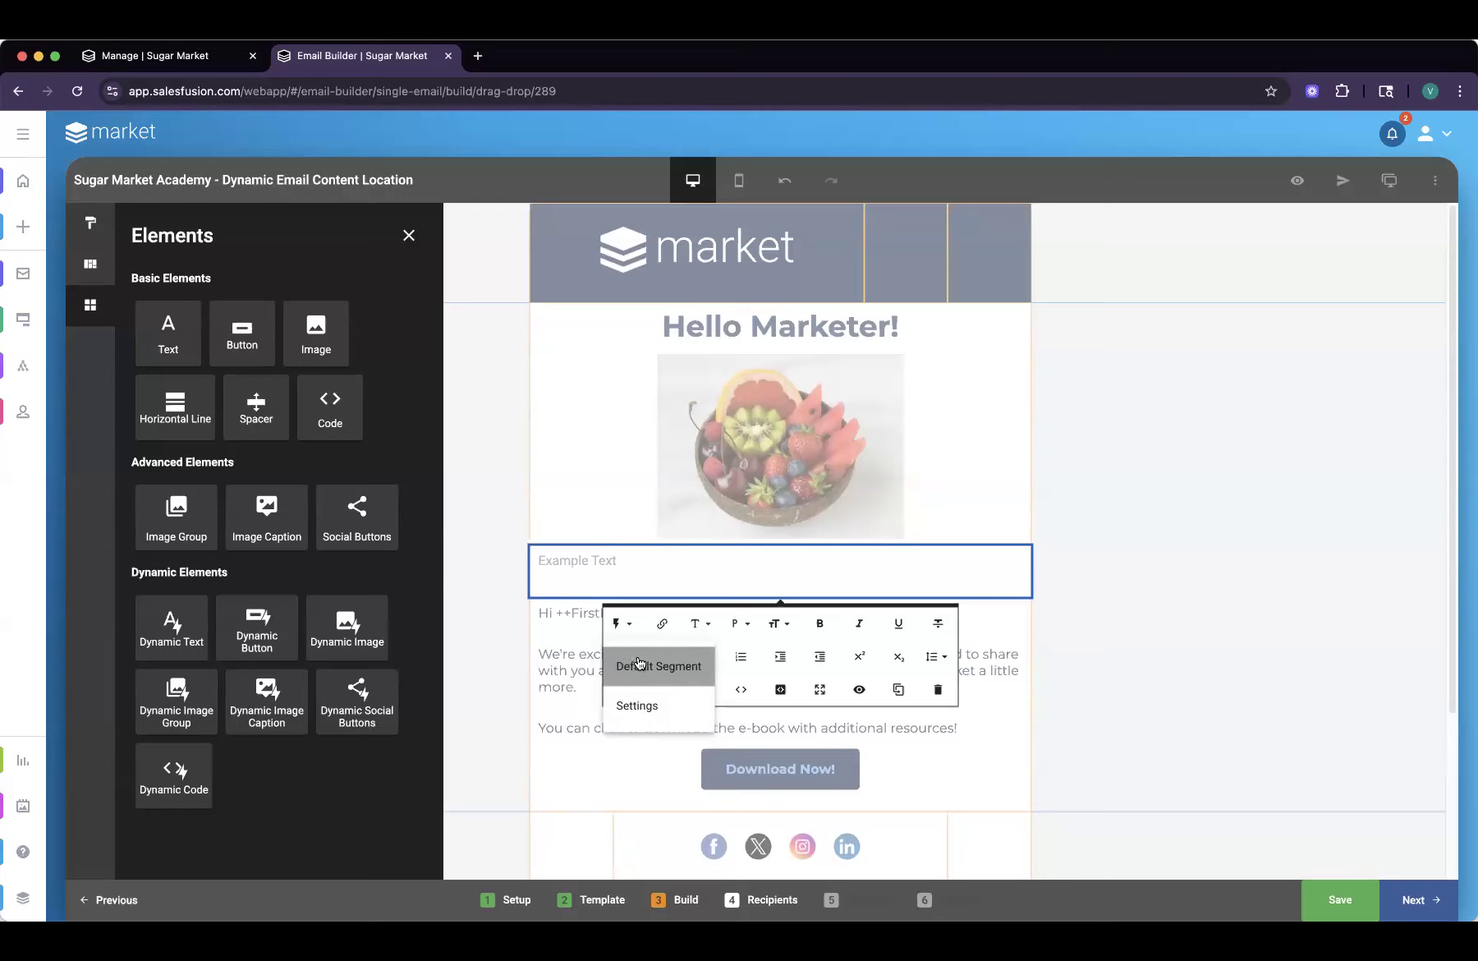
left_click(644, 713)
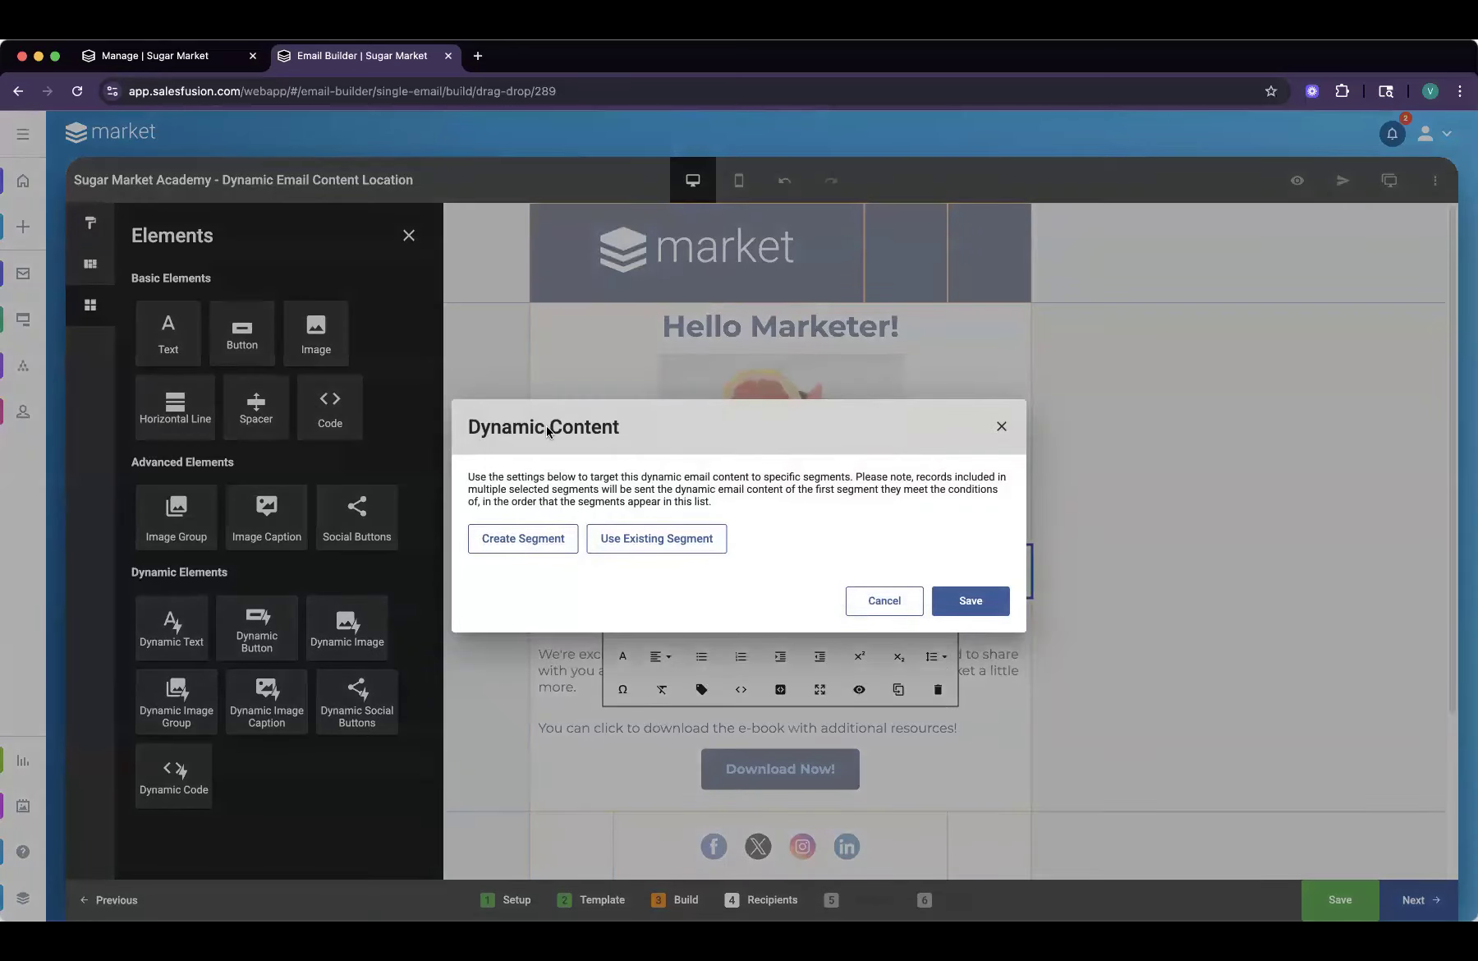
left_click_drag(476, 439, 590, 437)
left_click(592, 436)
- Assign the existing Florida segment to the new dynamic text element
left_click(662, 538)
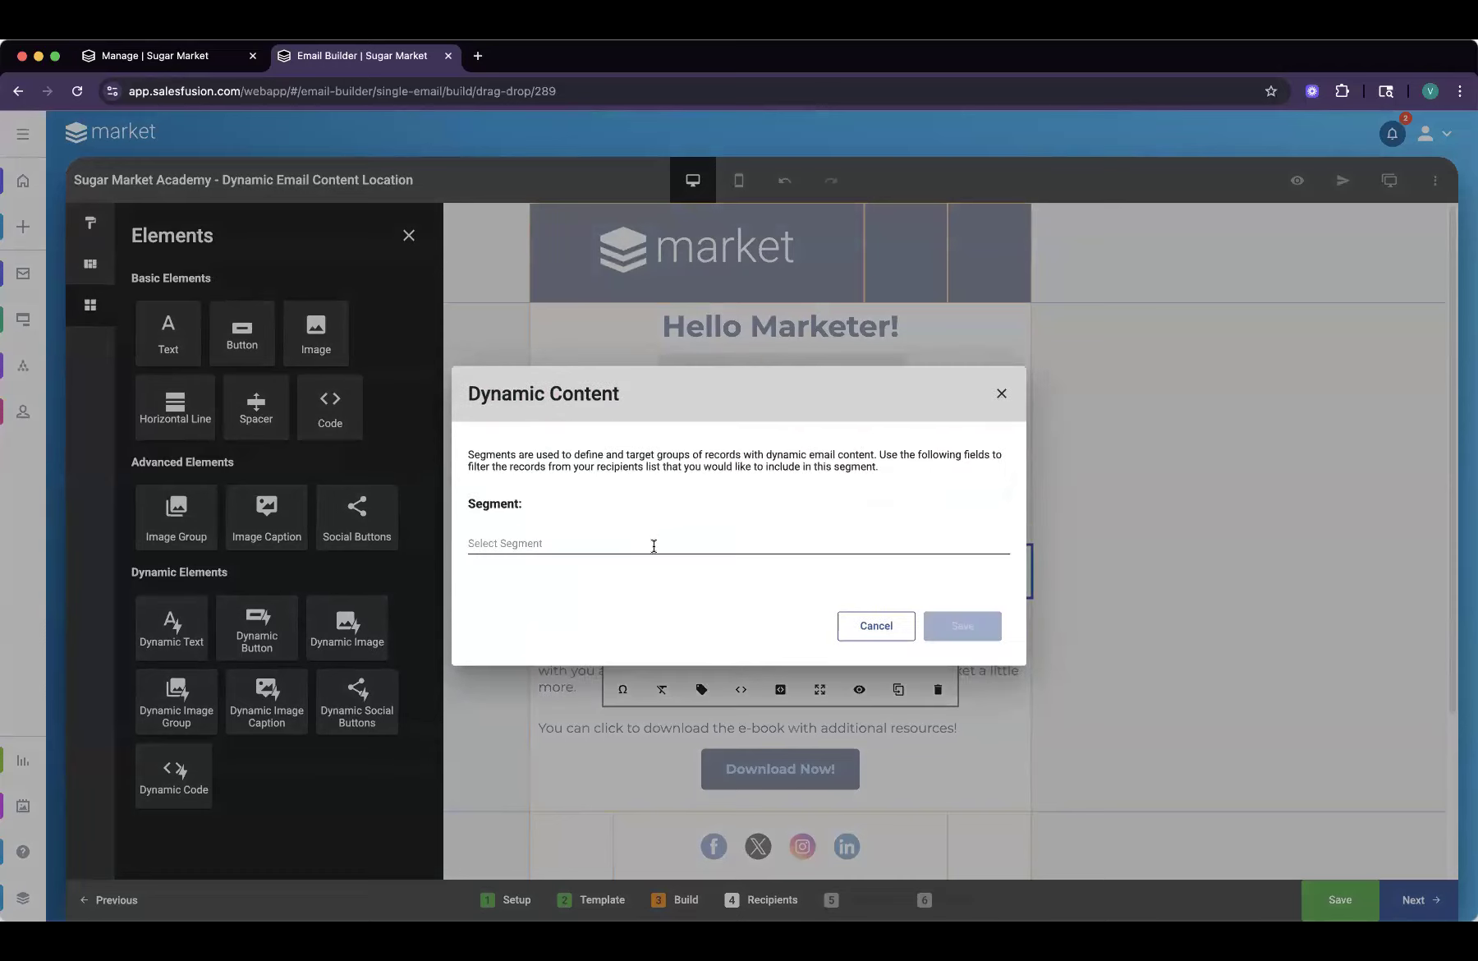
left_click(660, 544)
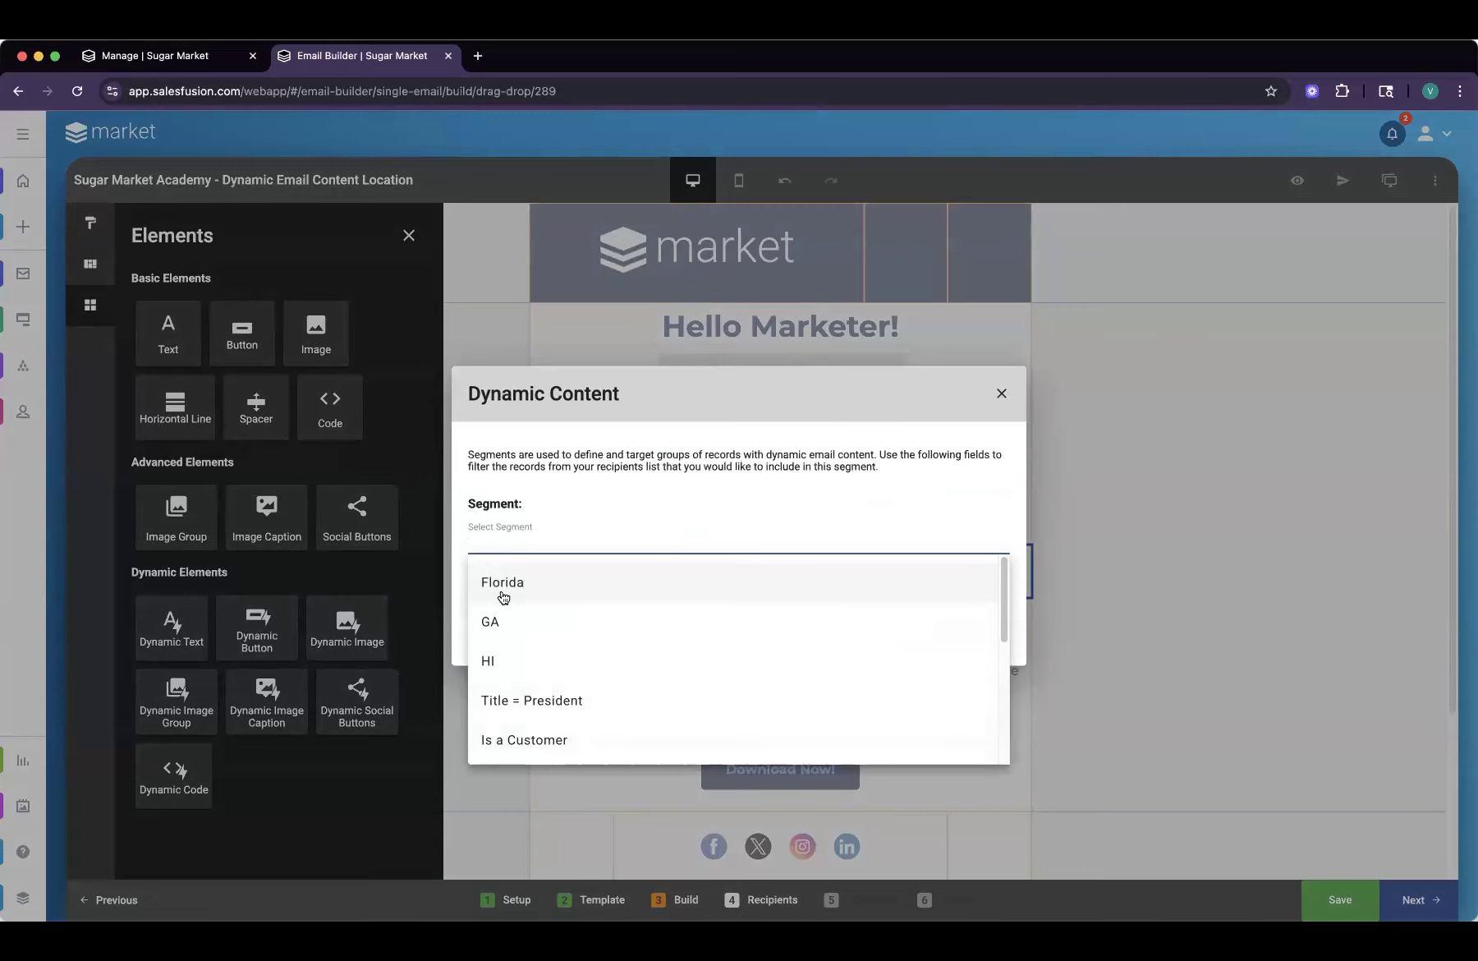
left_click(534, 597)
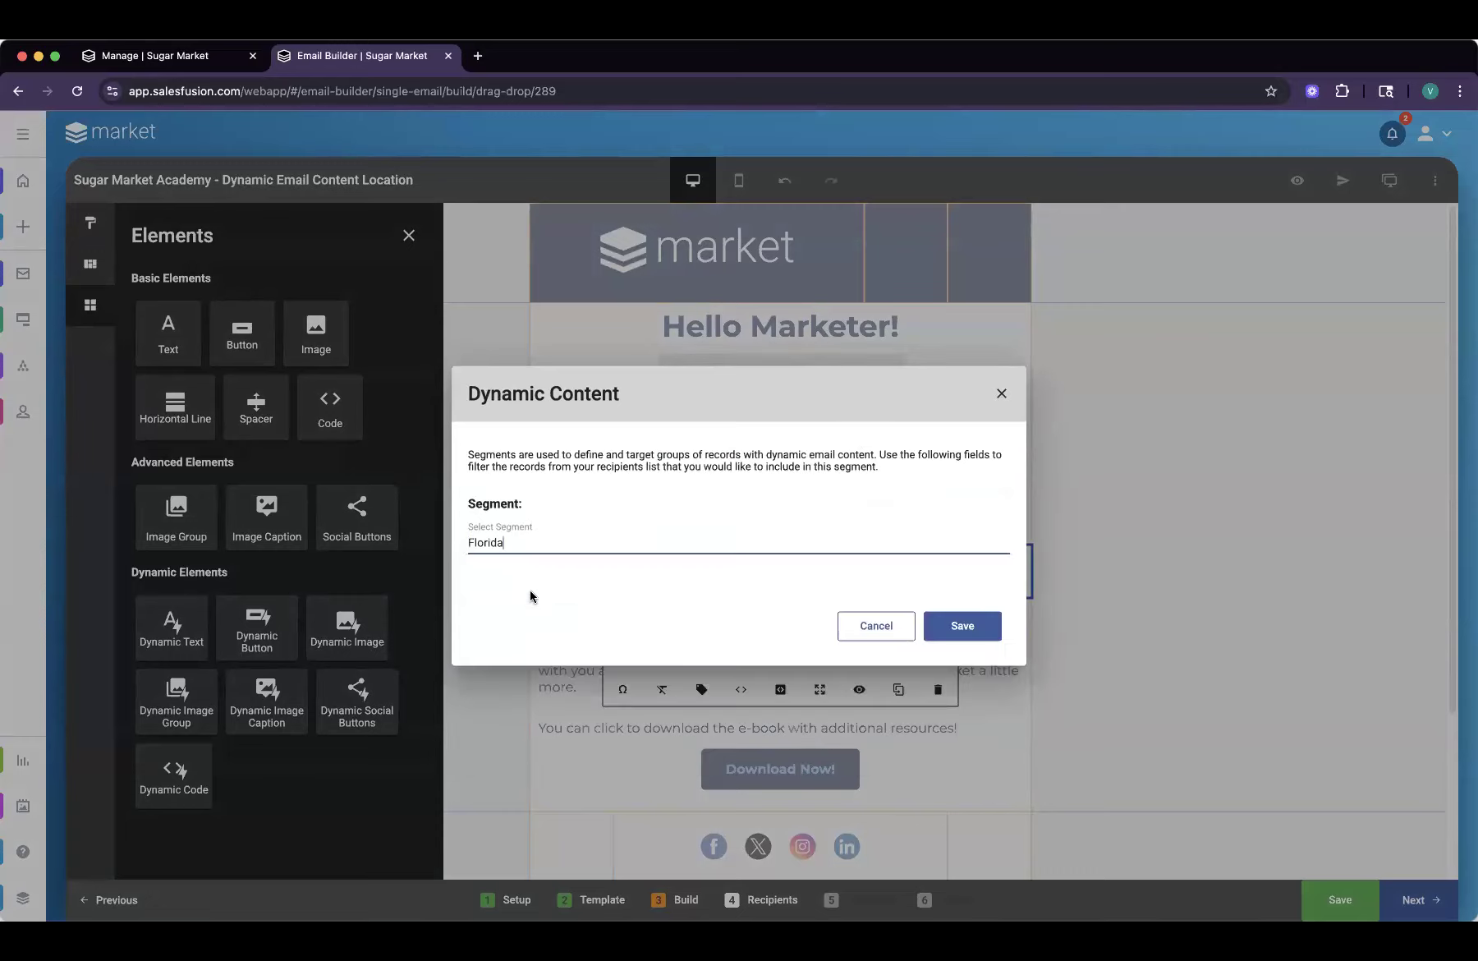
left_click(959, 628)
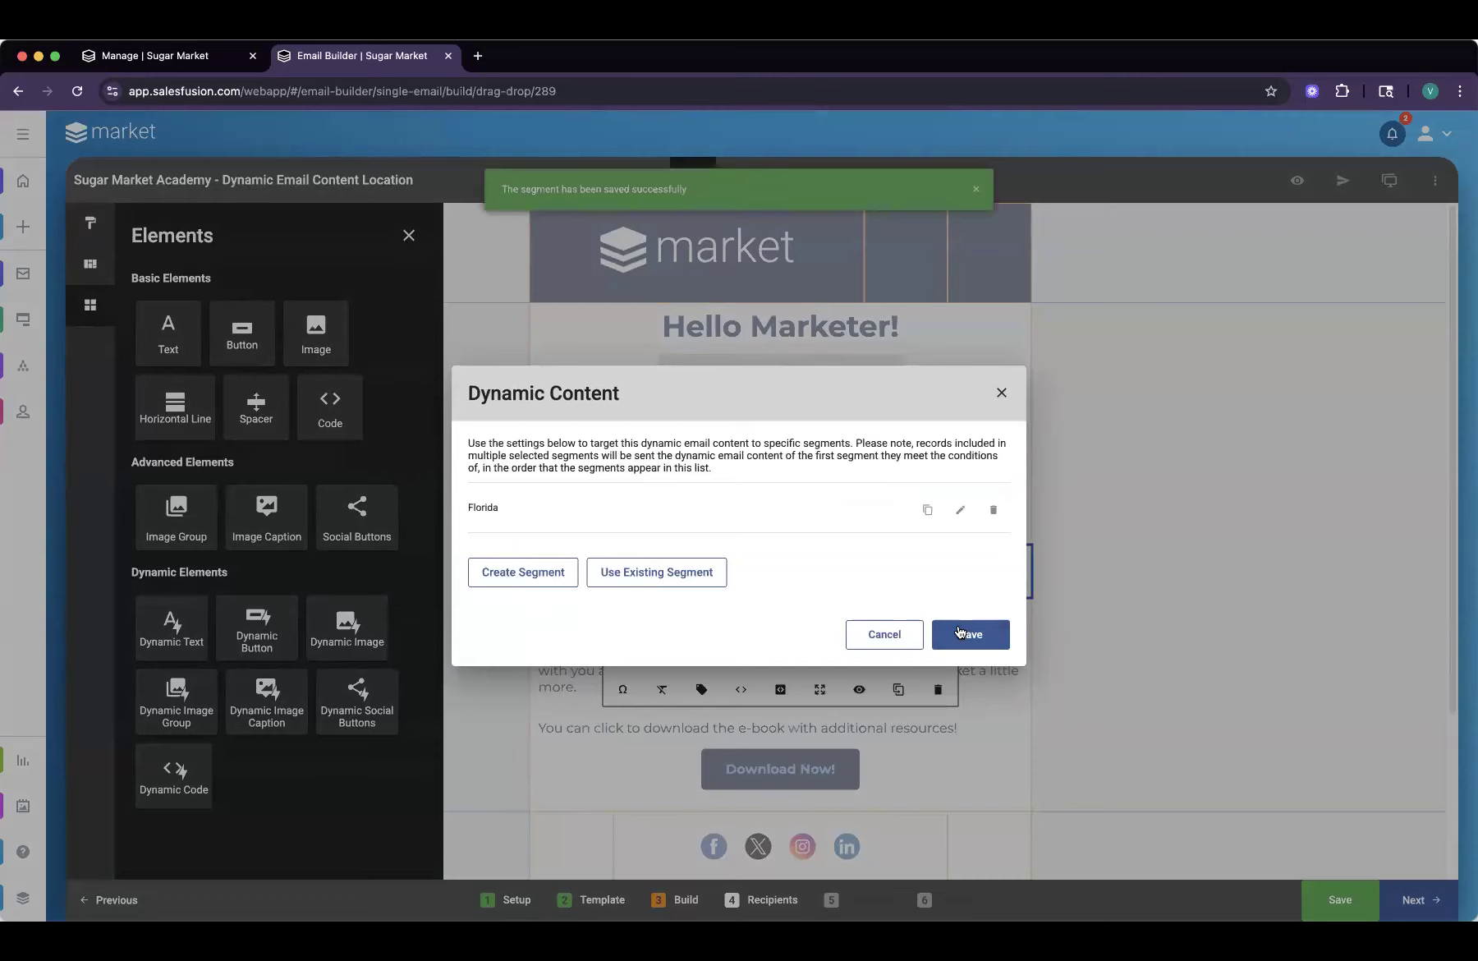
- Add the existing GA and HI segments to the new text element, save the settings, and select its default segment
left_click(642, 572)
left_click(538, 545)
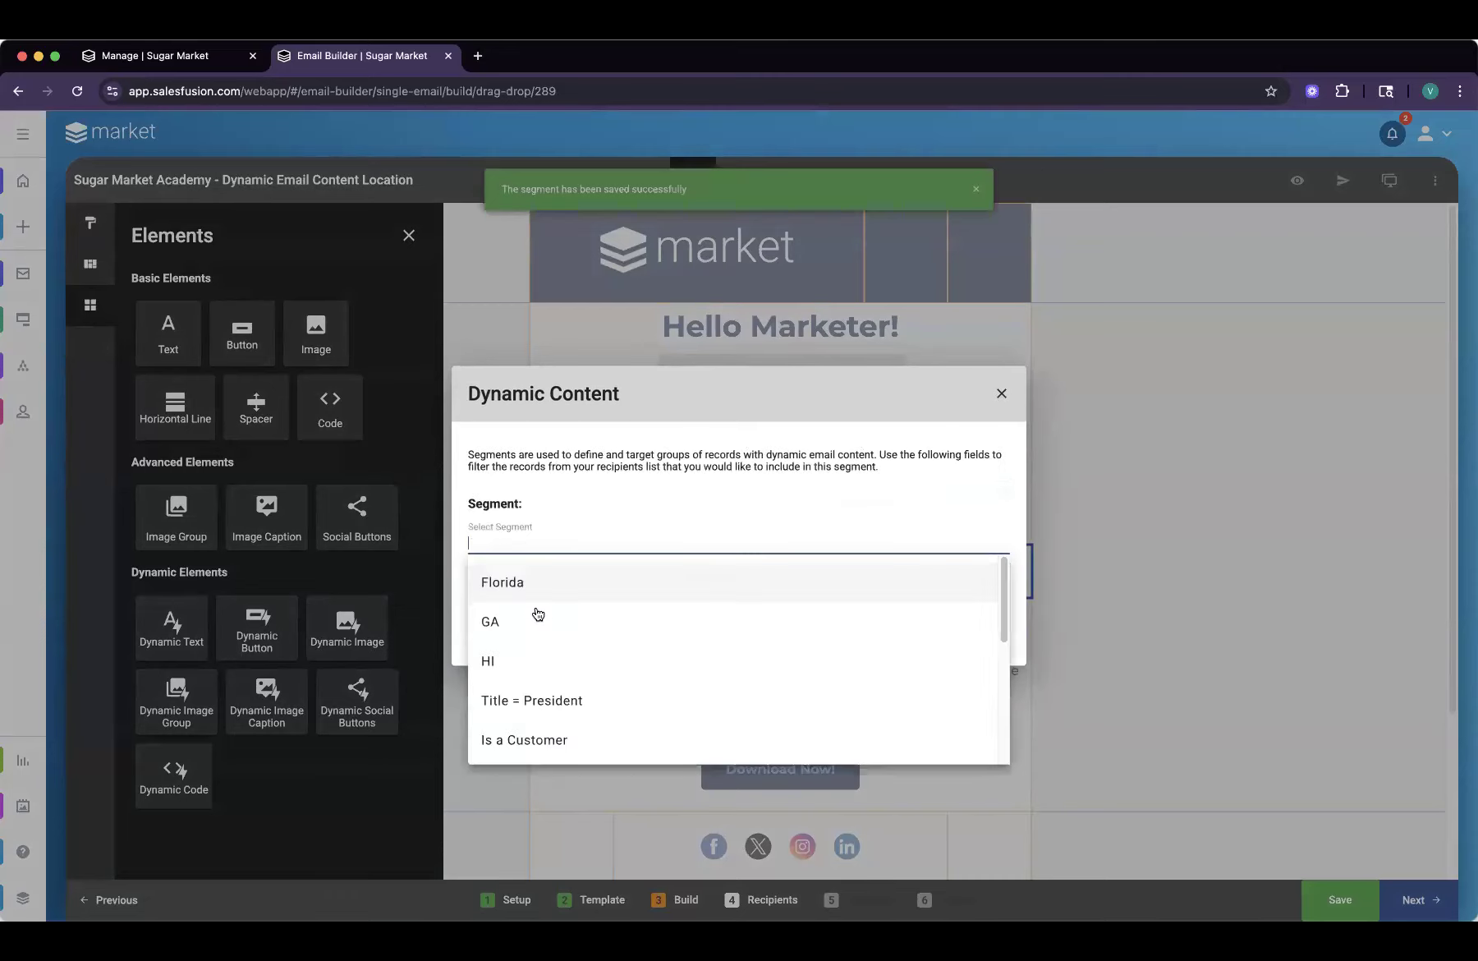
left_click(538, 618)
left_click(963, 632)
left_click(646, 603)
left_click(535, 534)
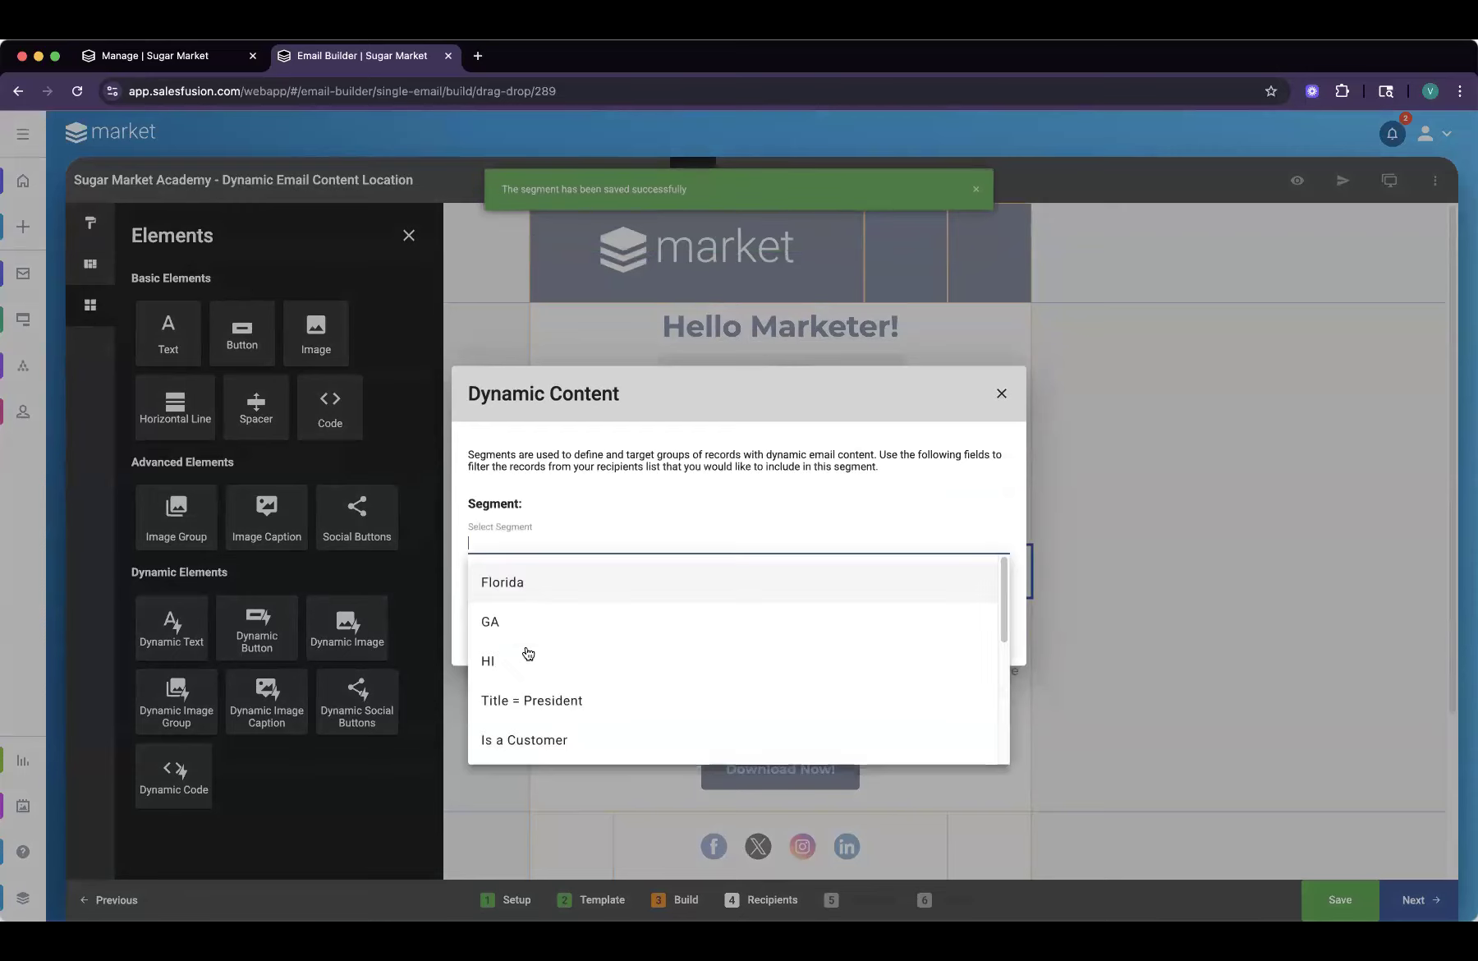
left_click(618, 673)
left_click(953, 634)
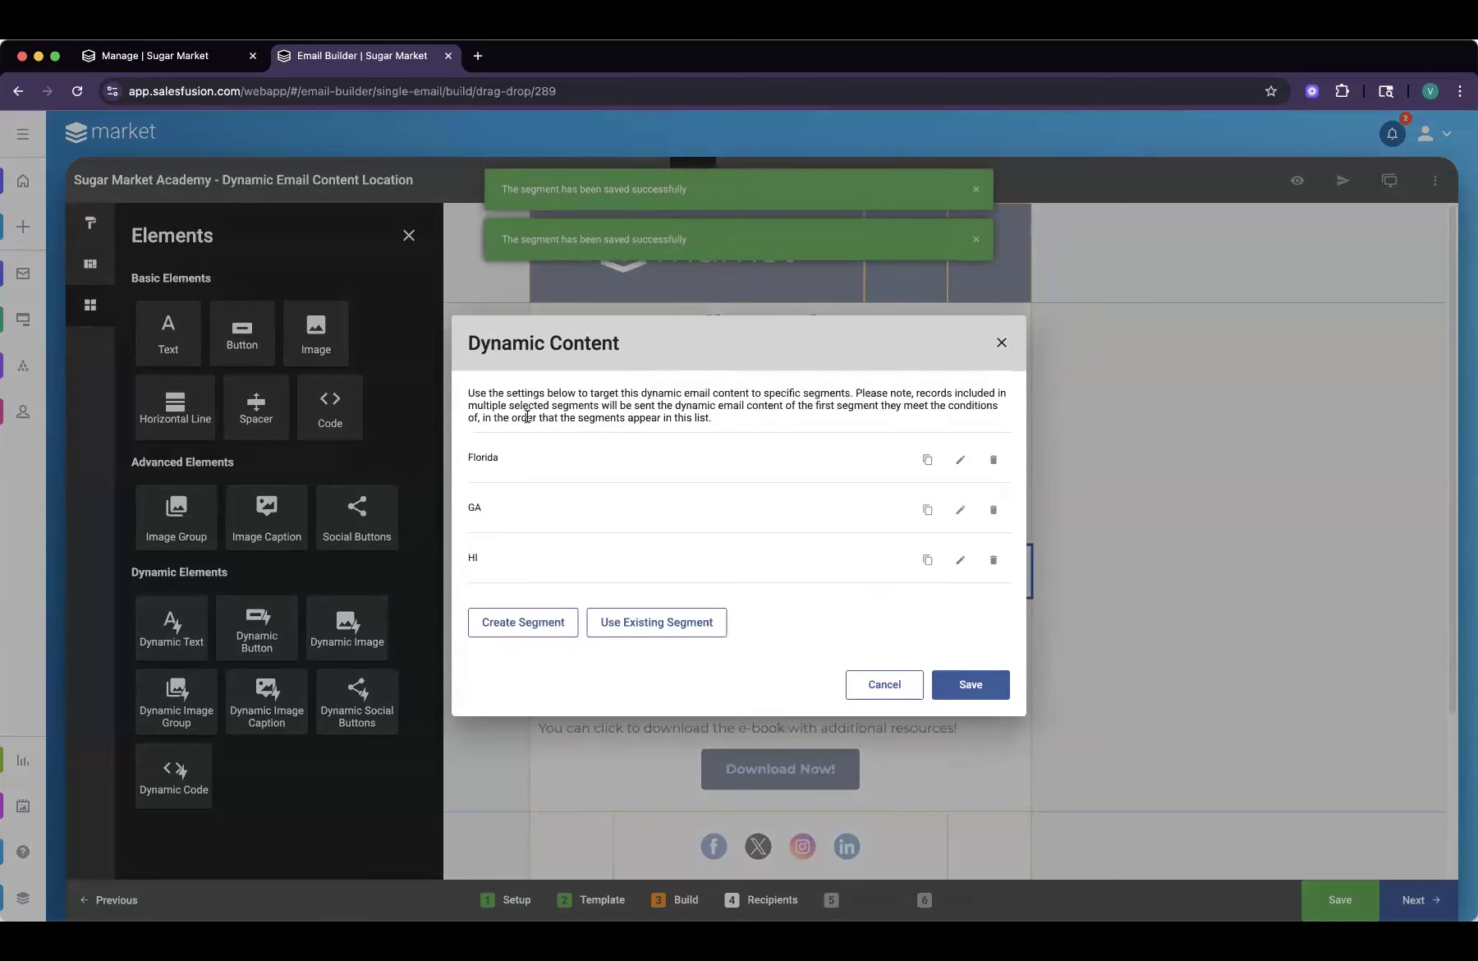
left_click(991, 691)
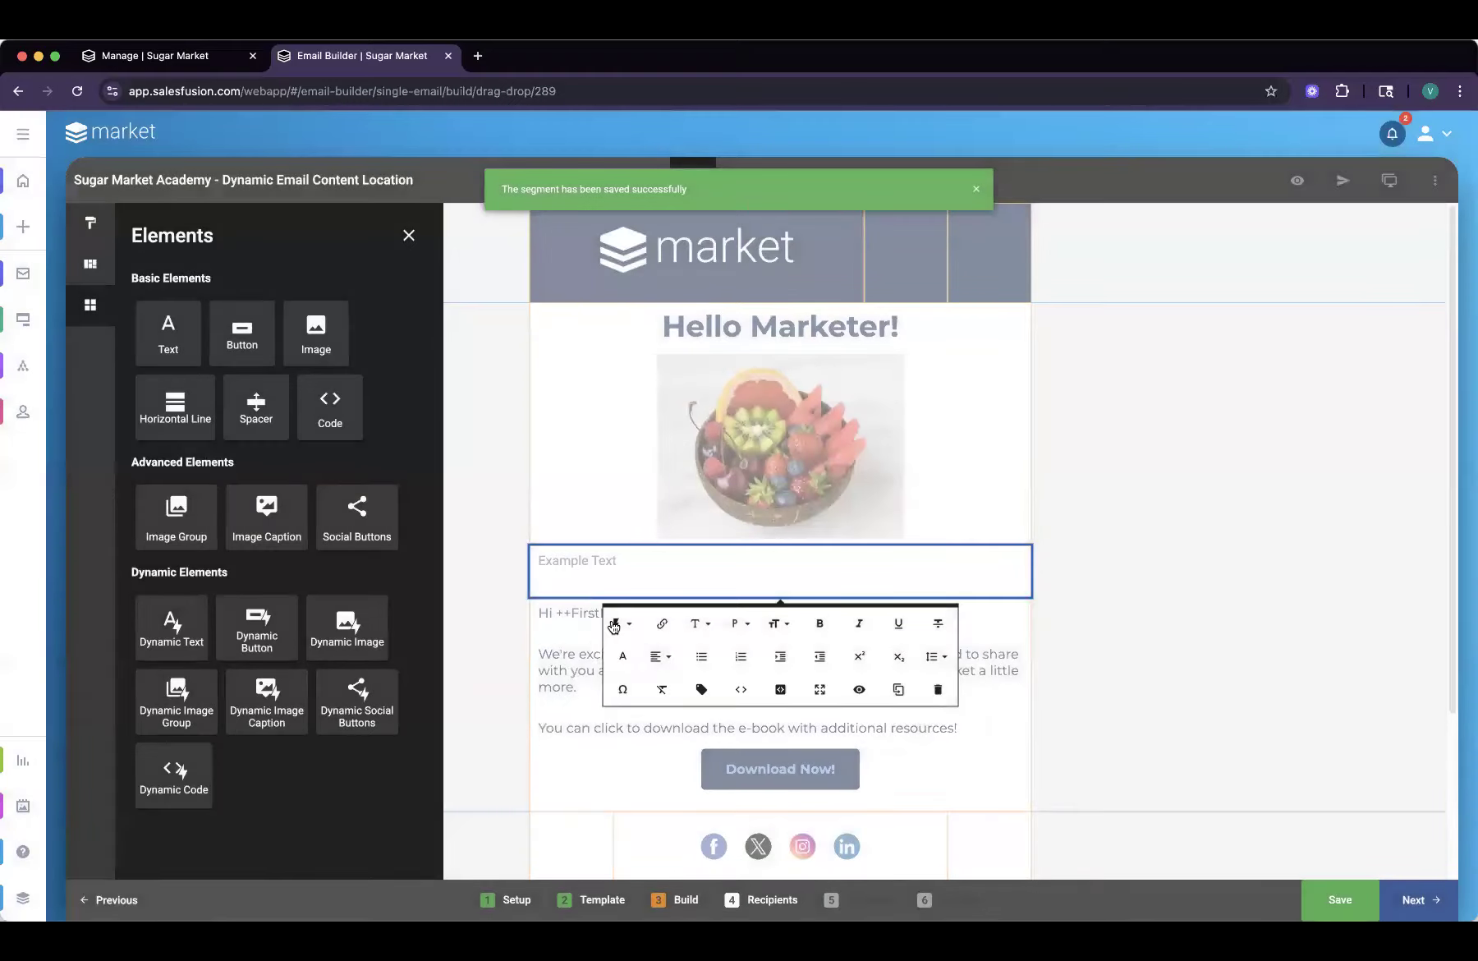
left_click(614, 626)
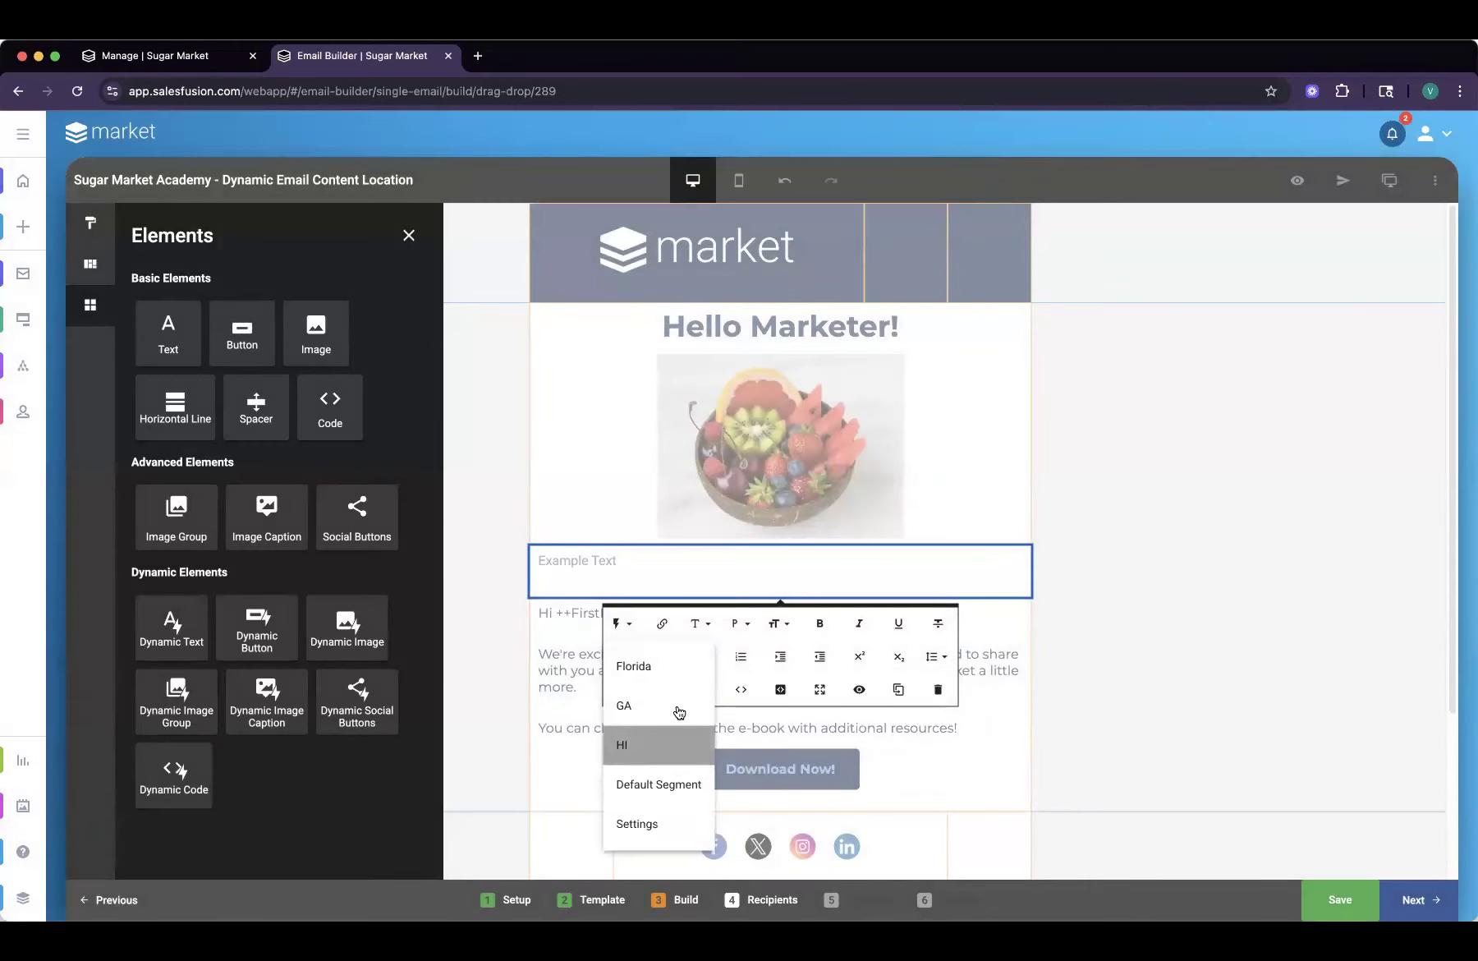
left_click(670, 786)
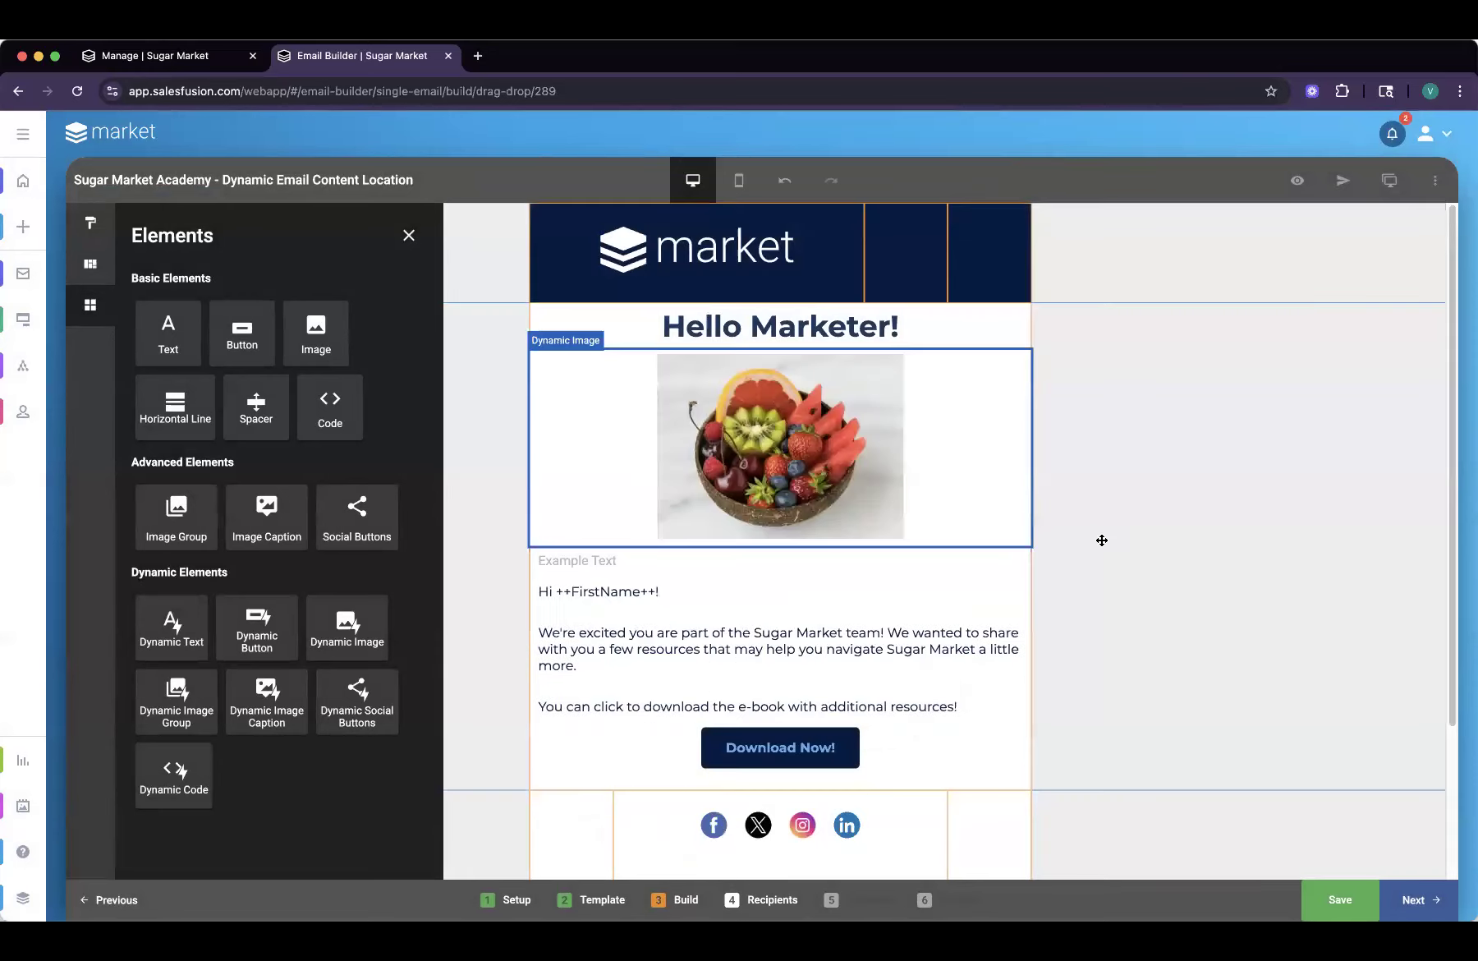
- Preview the HI and GA segment versions of the "Hello Marketer!" heading
left_click(784, 327)
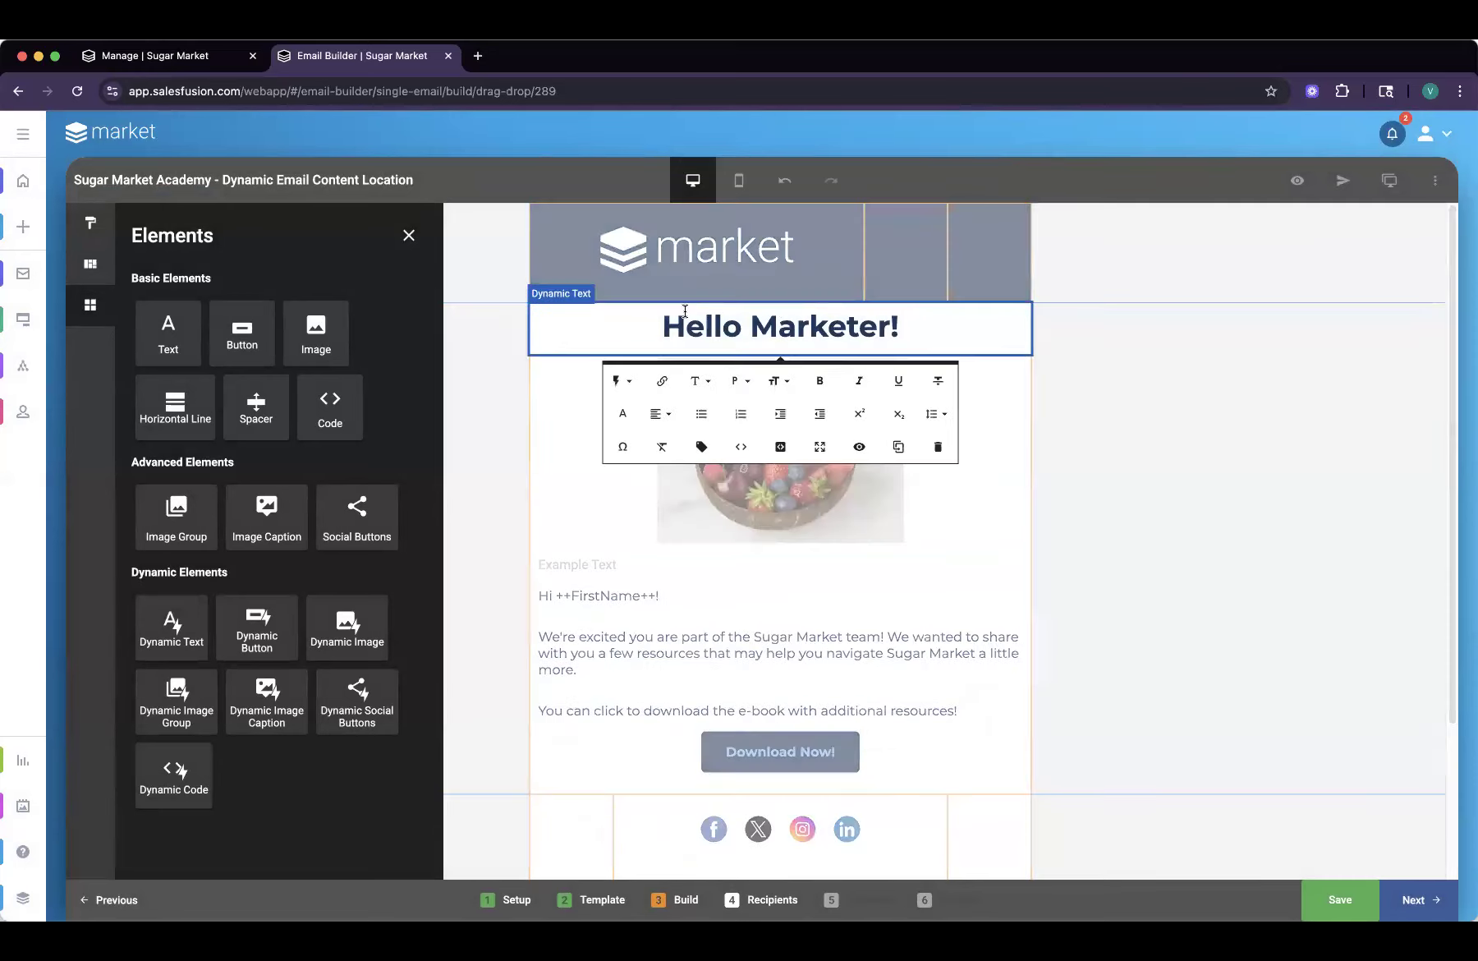
left_click(619, 380)
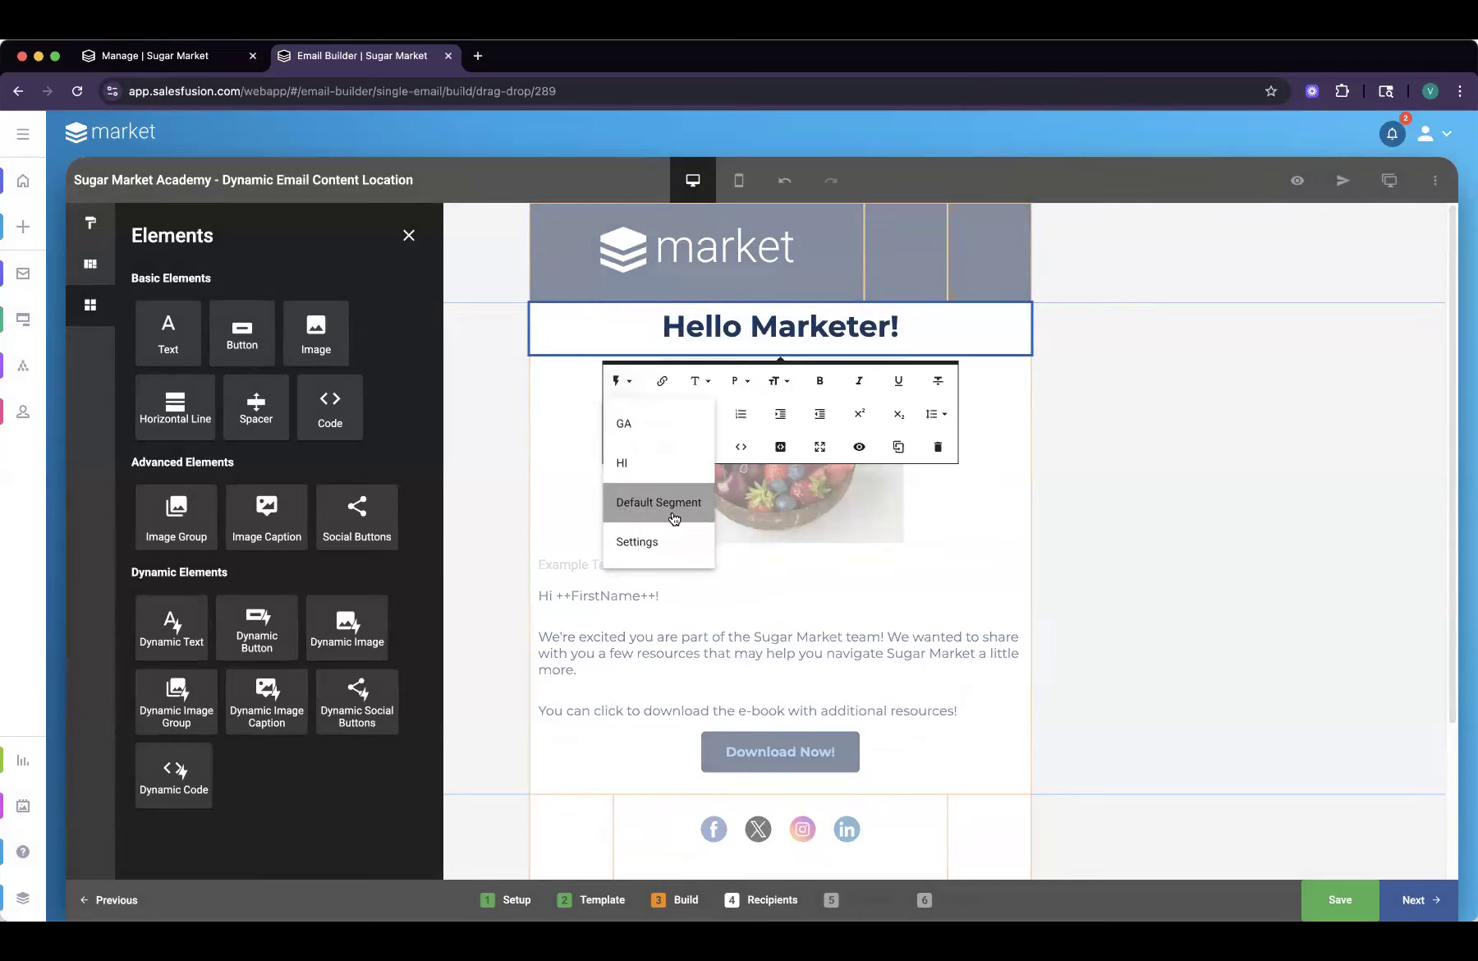
left_click(646, 466)
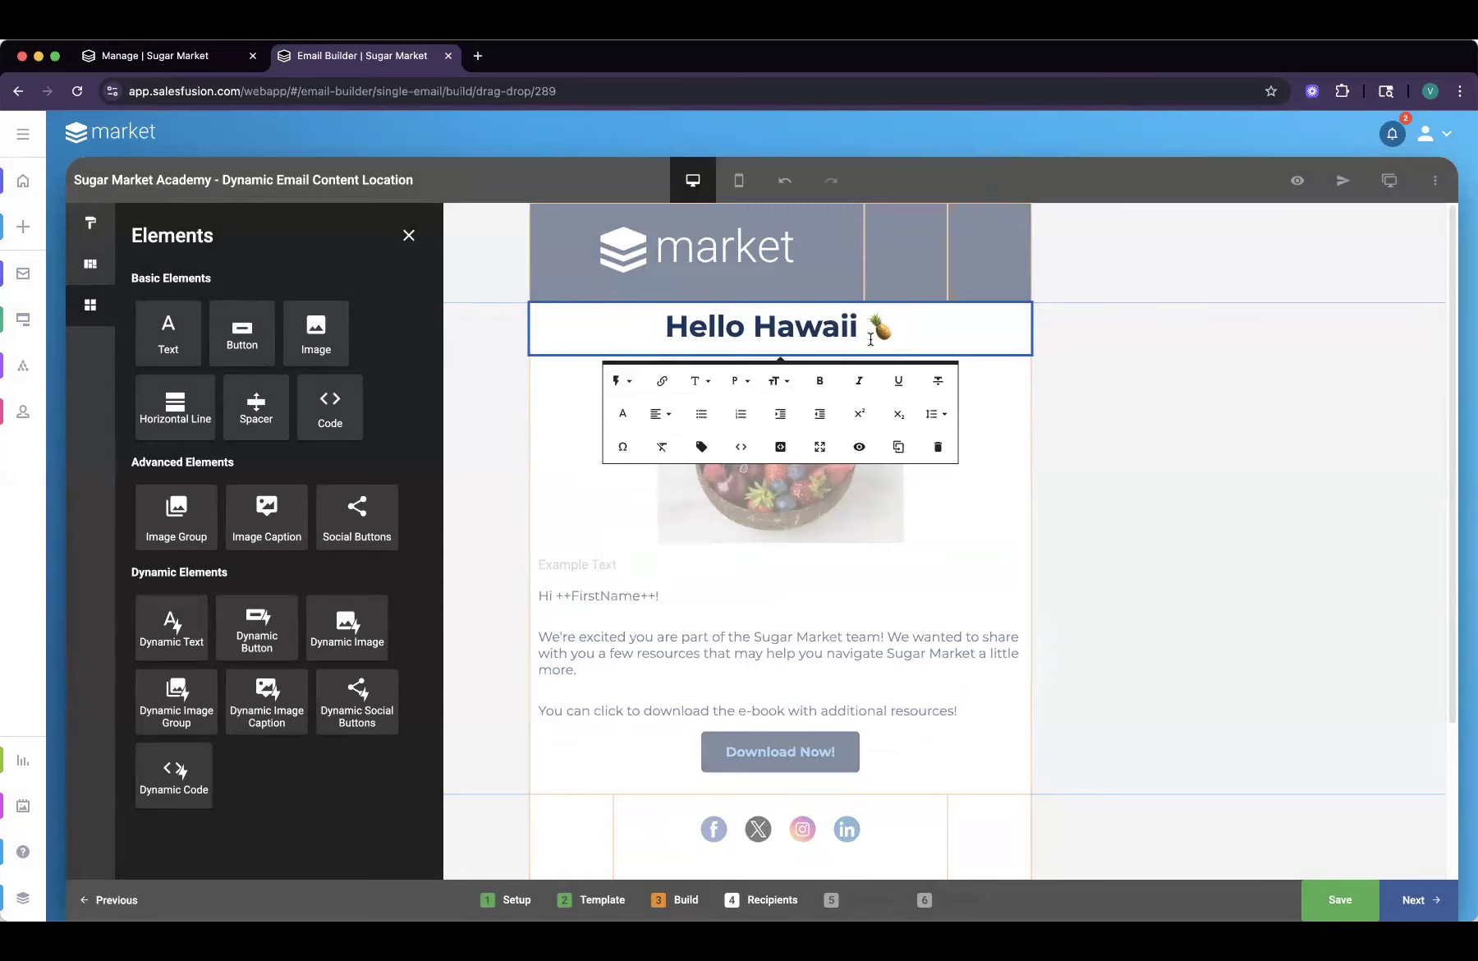
left_click(617, 381)
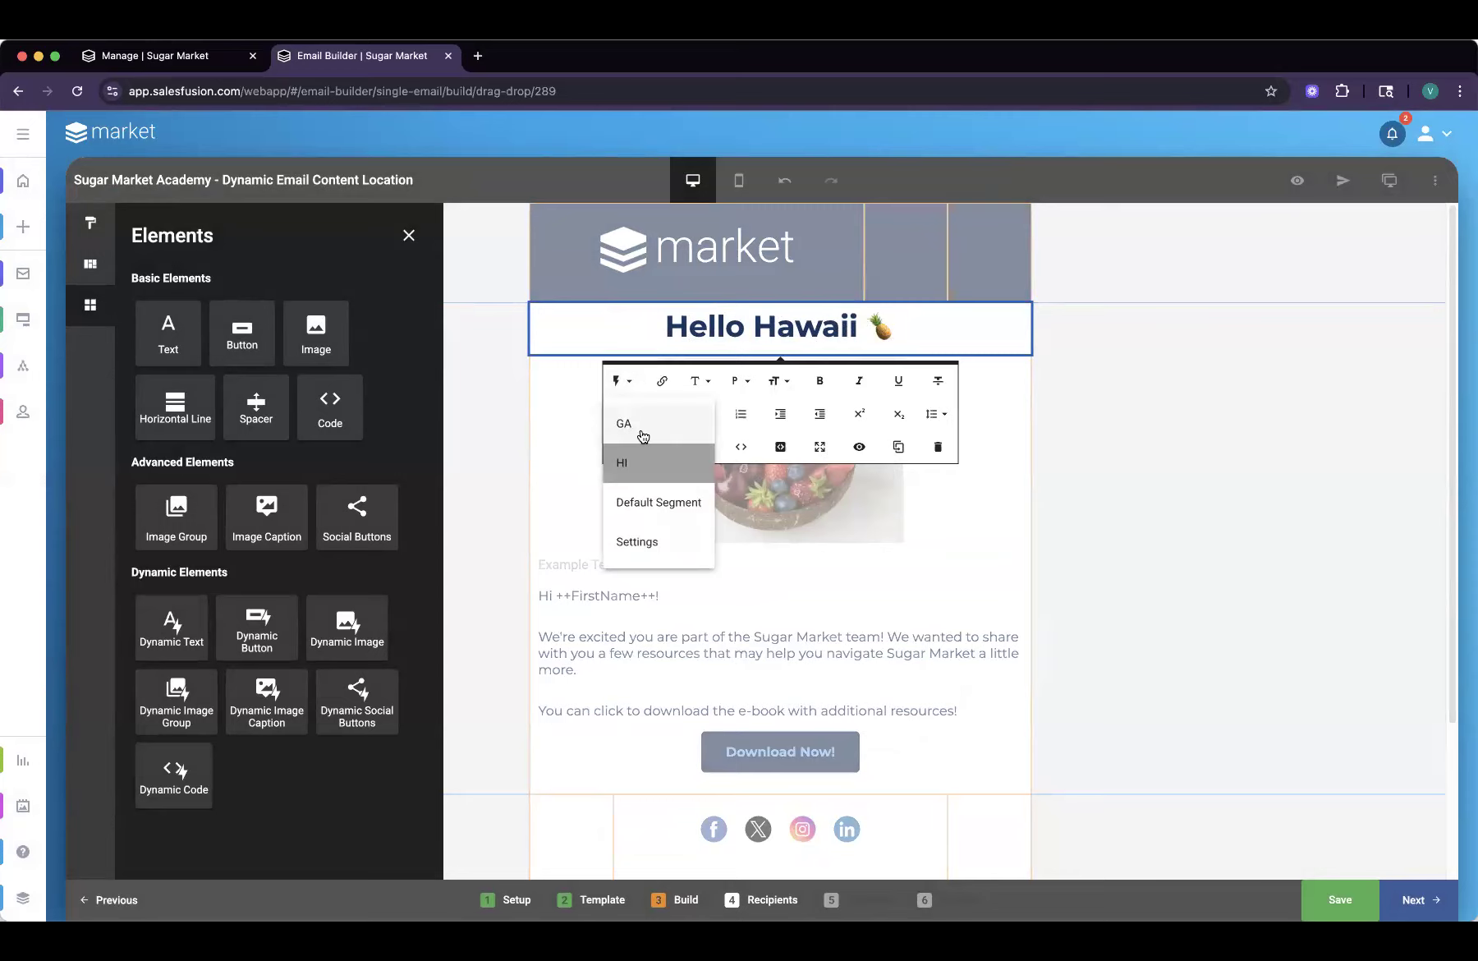
left_click(642, 435)
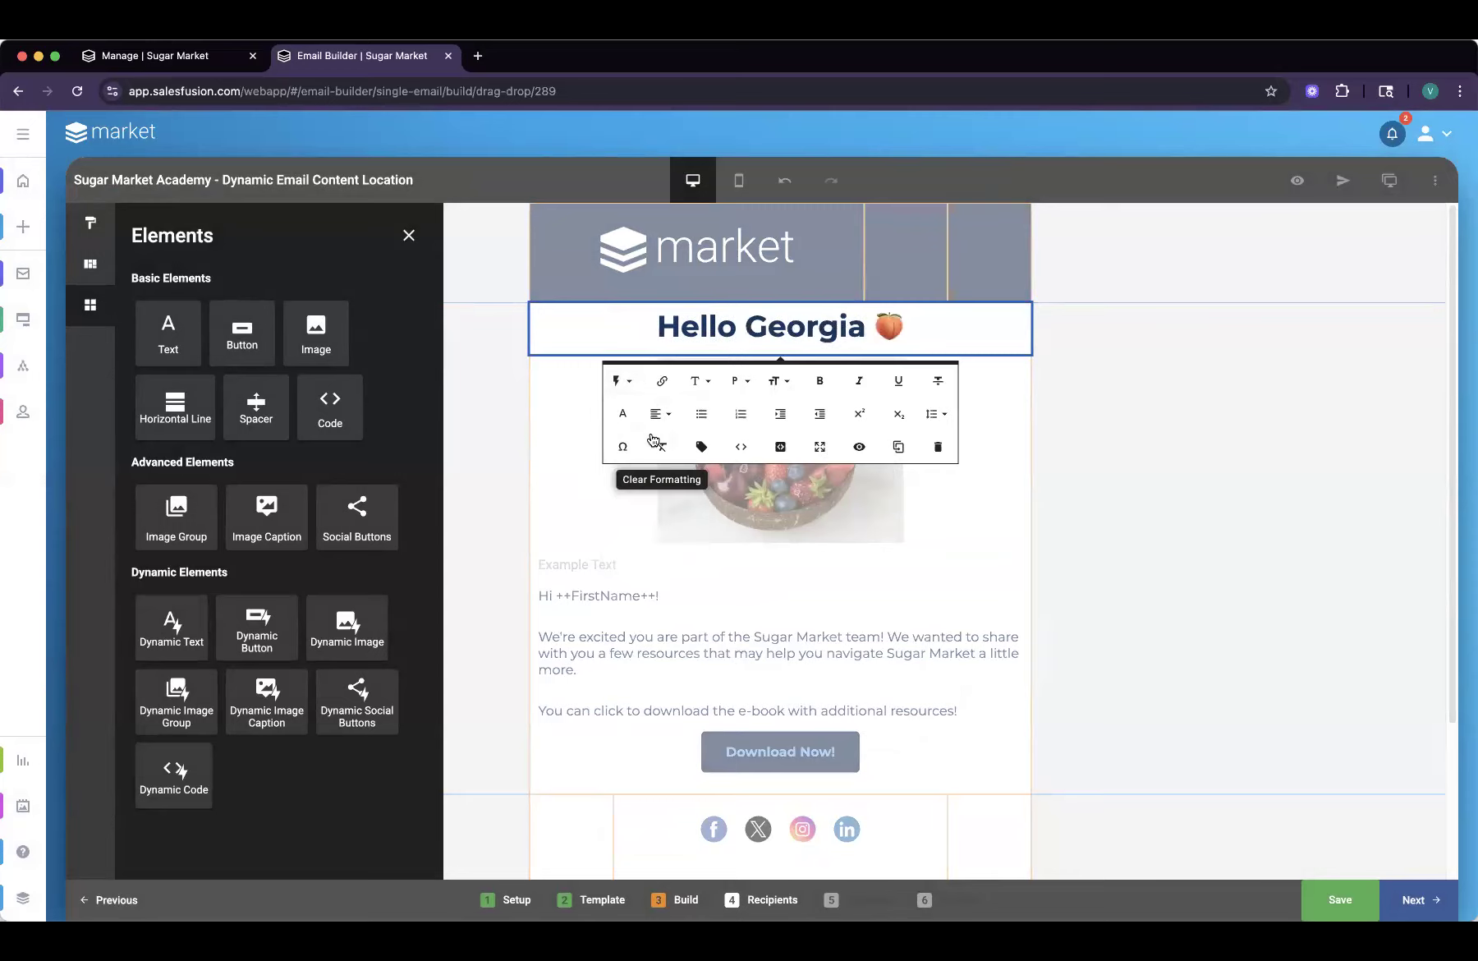
- Add the existing Florida segment to the heading's dynamic content settings and save them
left_click(627, 383)
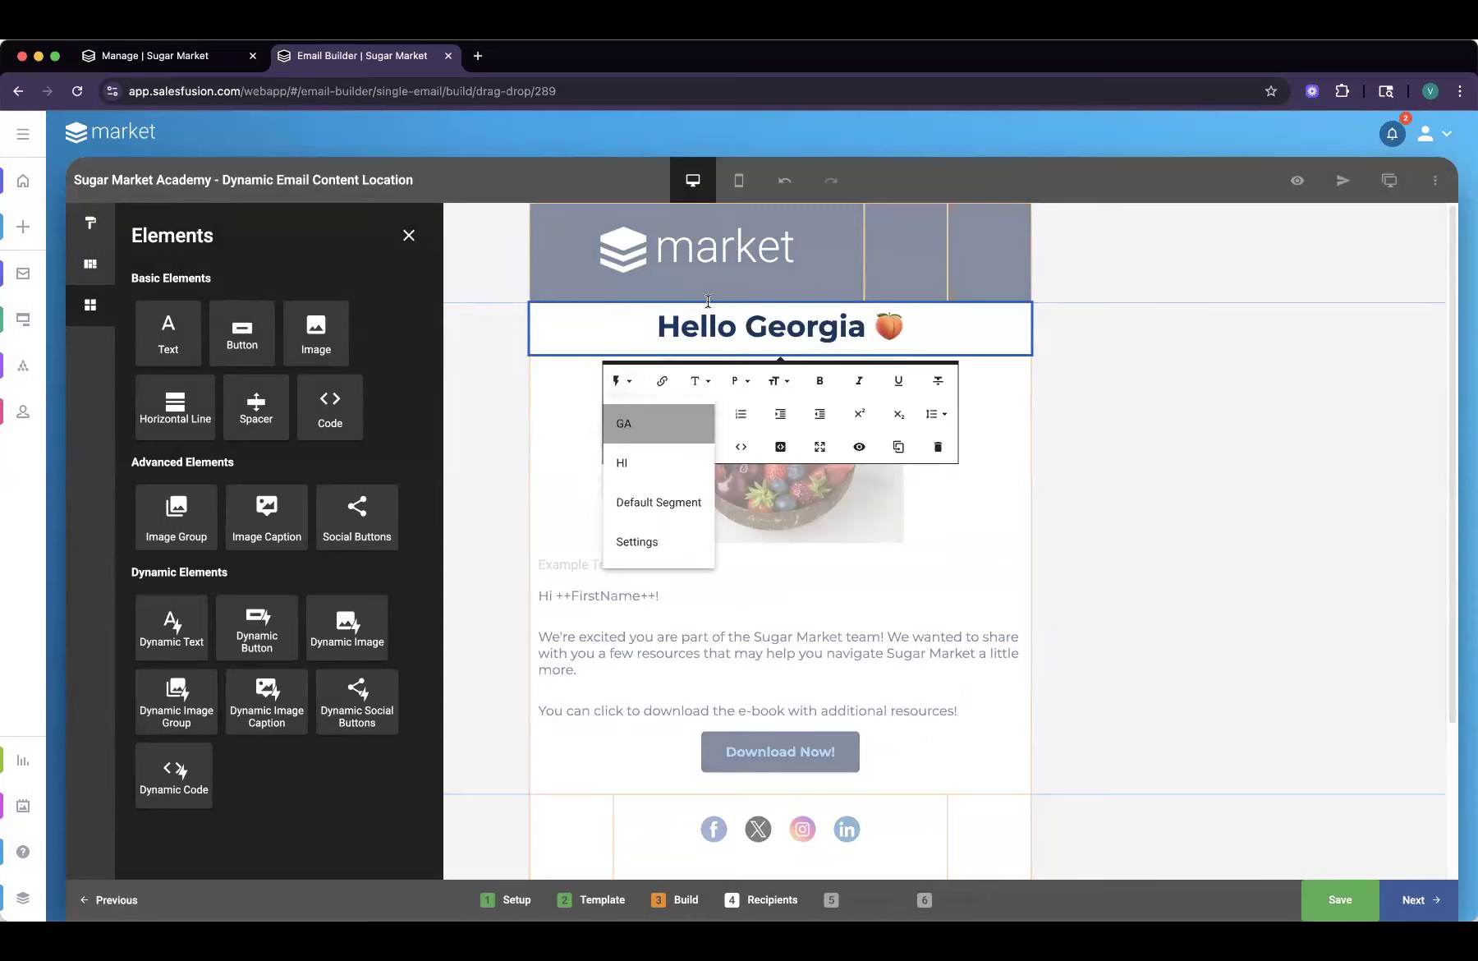
left_click(644, 544)
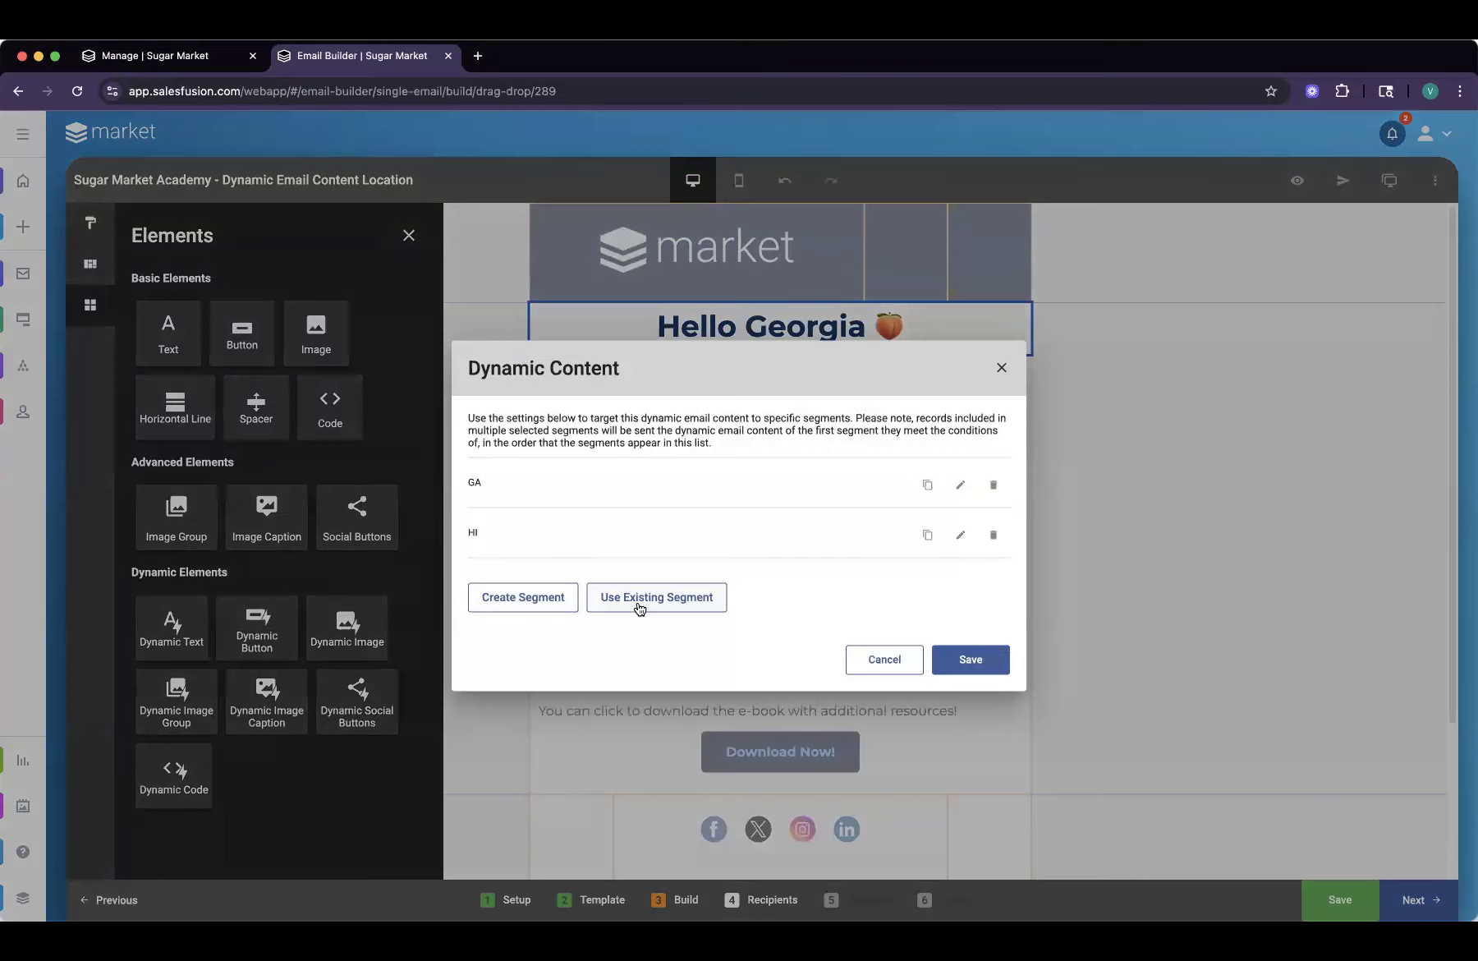
left_click(639, 606)
left_click(548, 544)
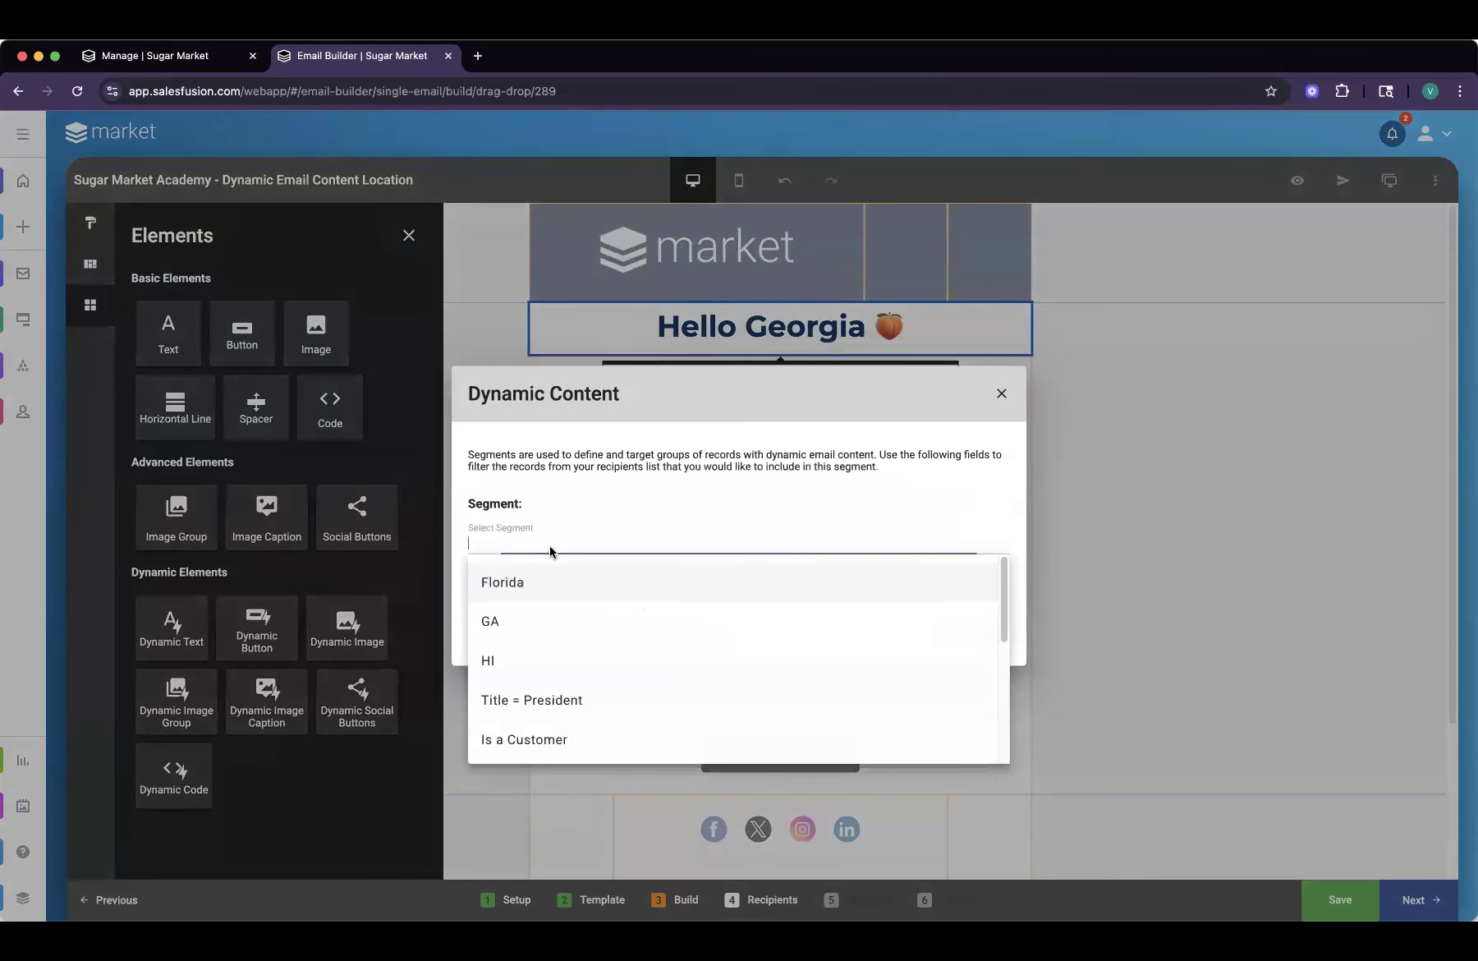
left_click(507, 582)
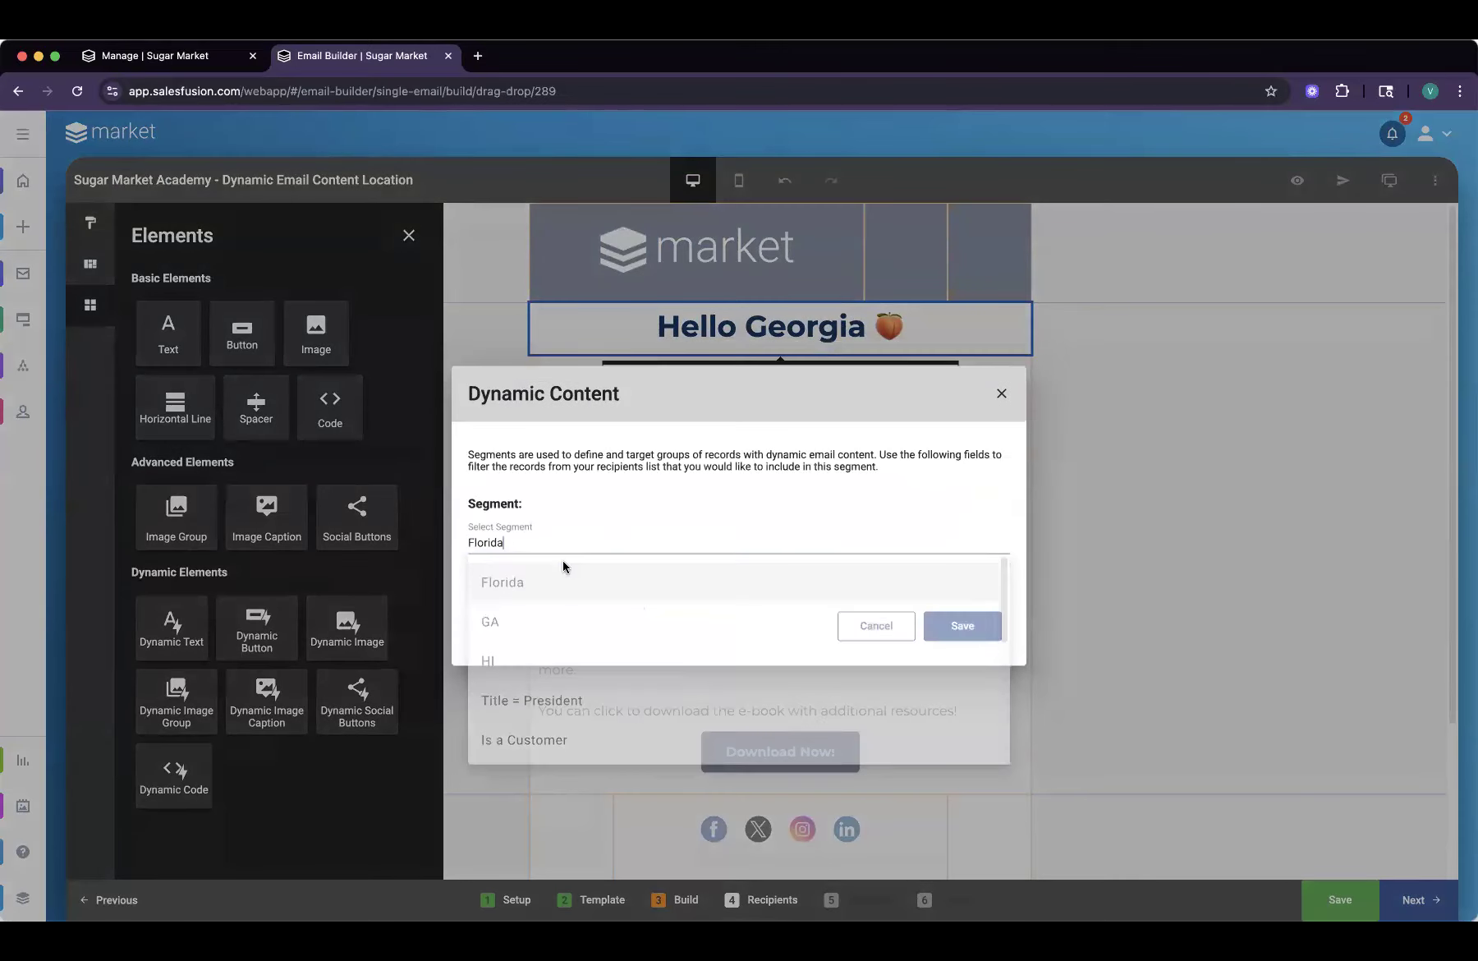
left_click(958, 624)
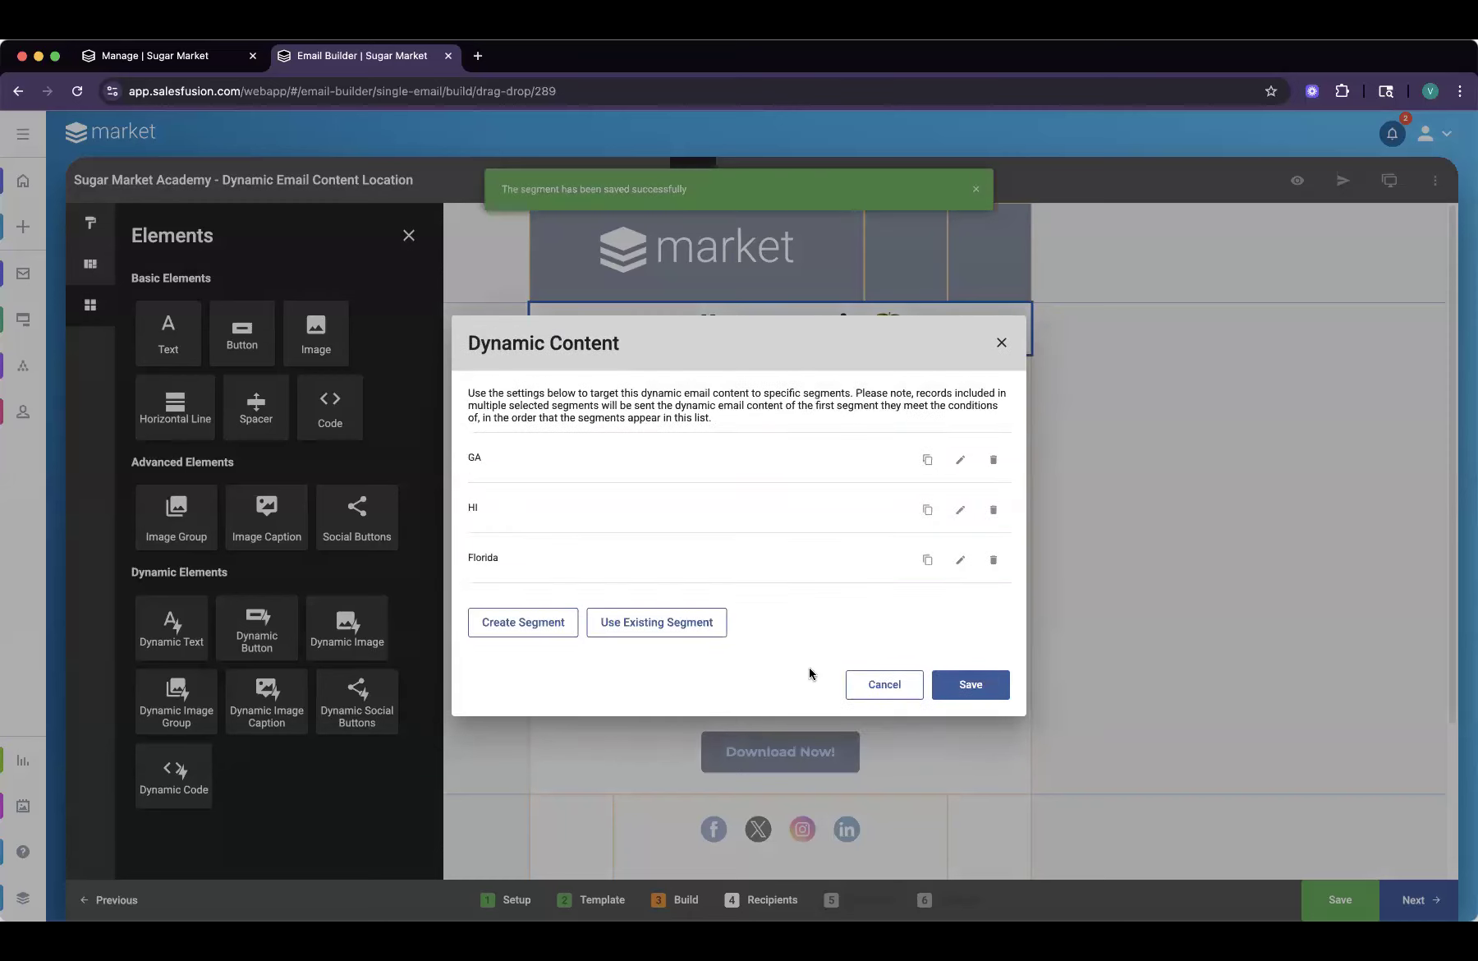
left_click(970, 684)
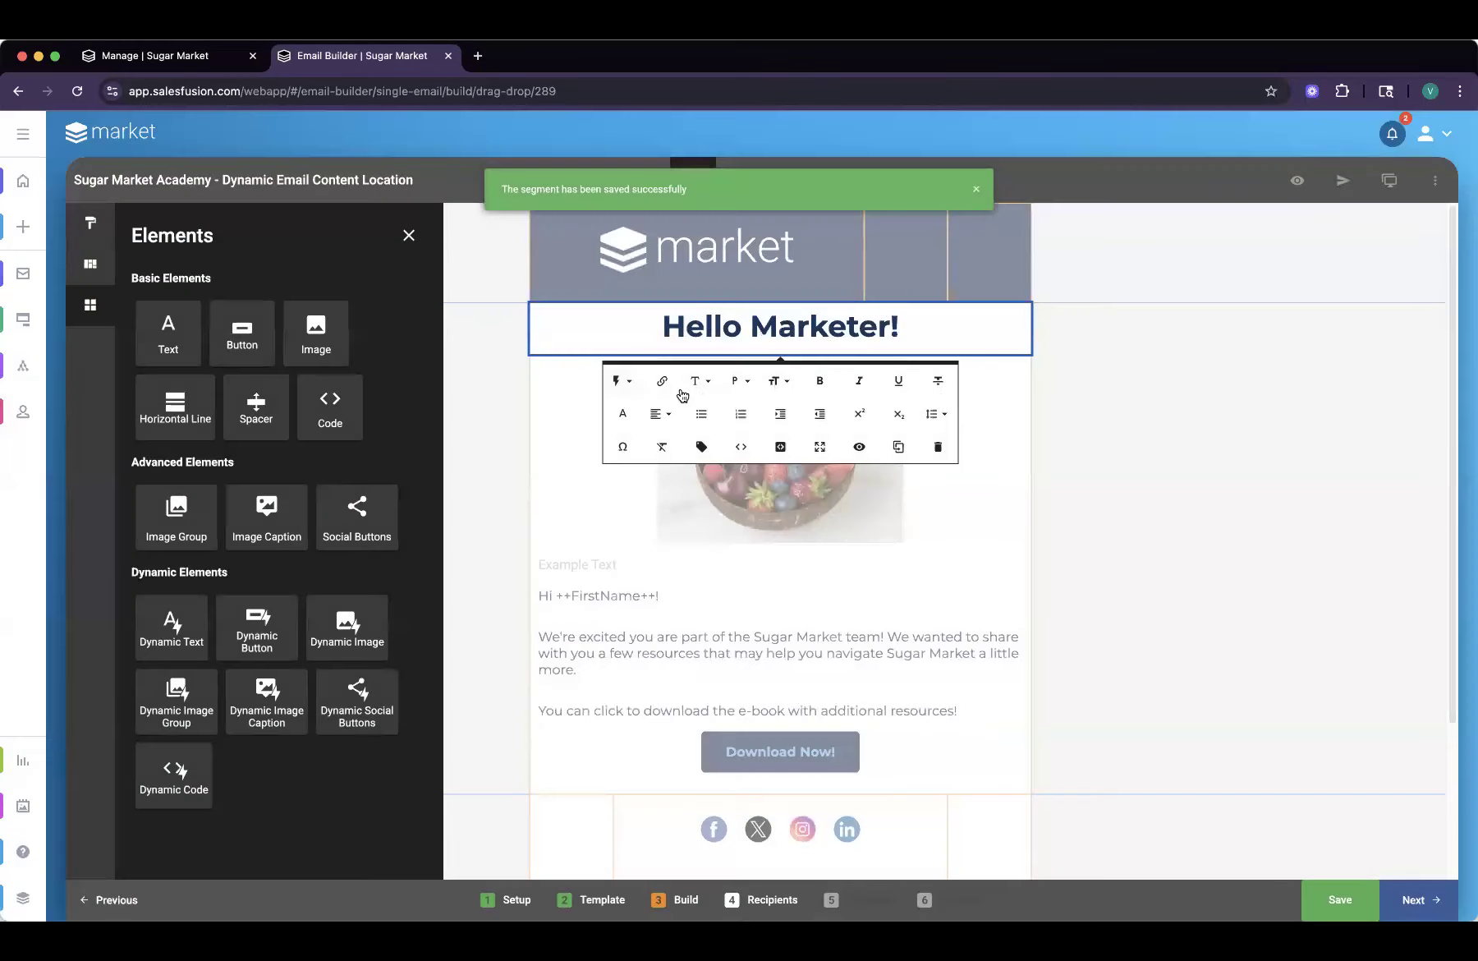
- Change the heading's Florida segment text to "Hello Florida!" and deselect the heading
left_click(619, 381)
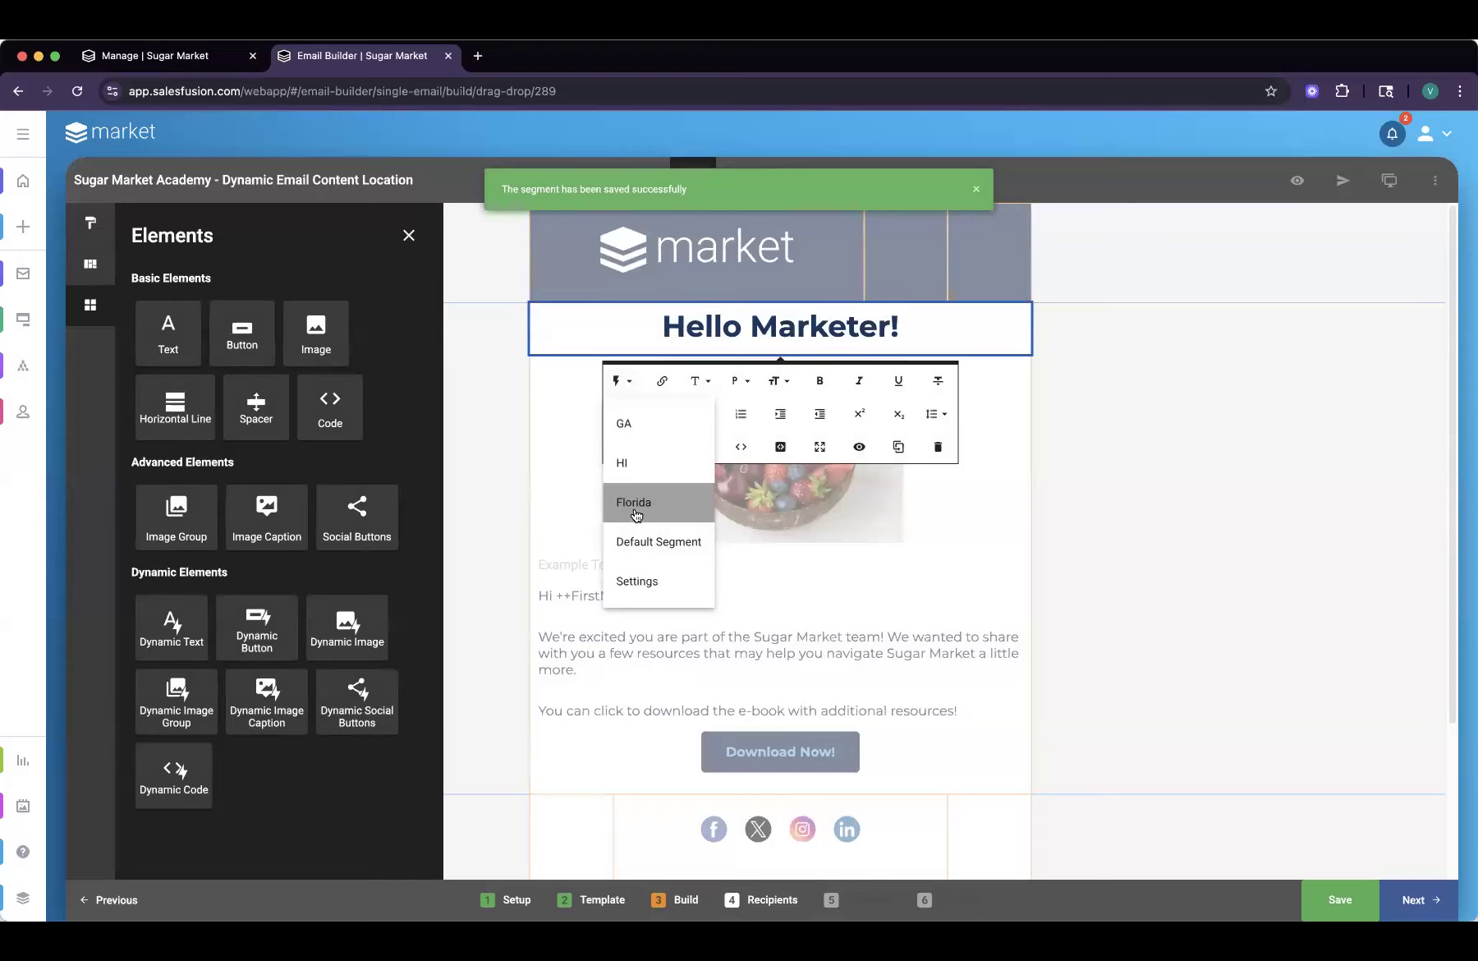
double_click(798, 329)
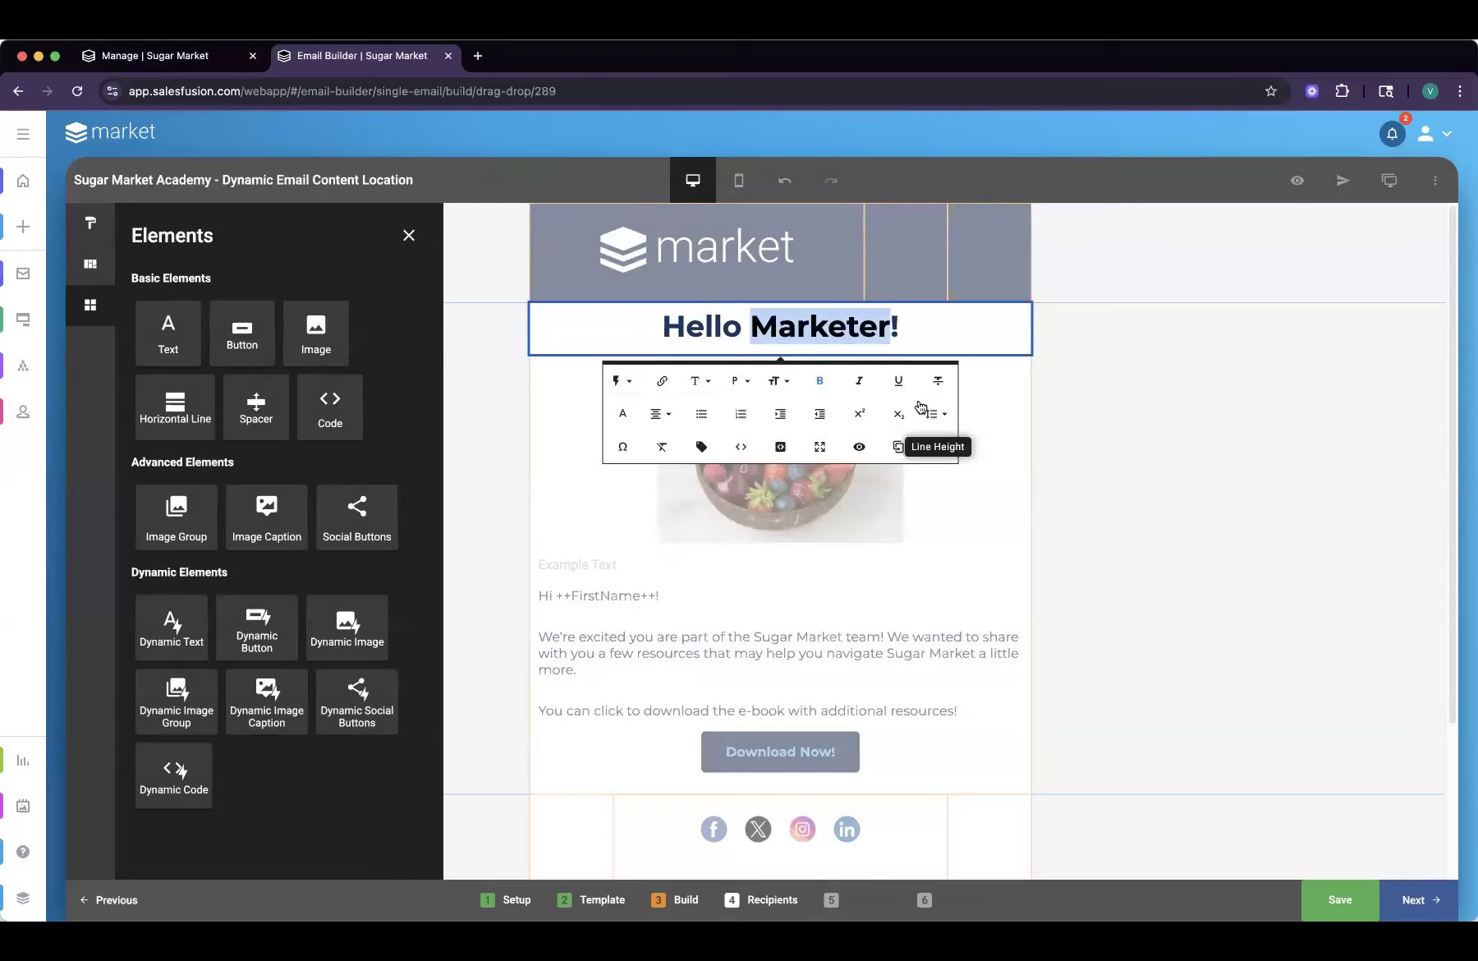
type("Florida")
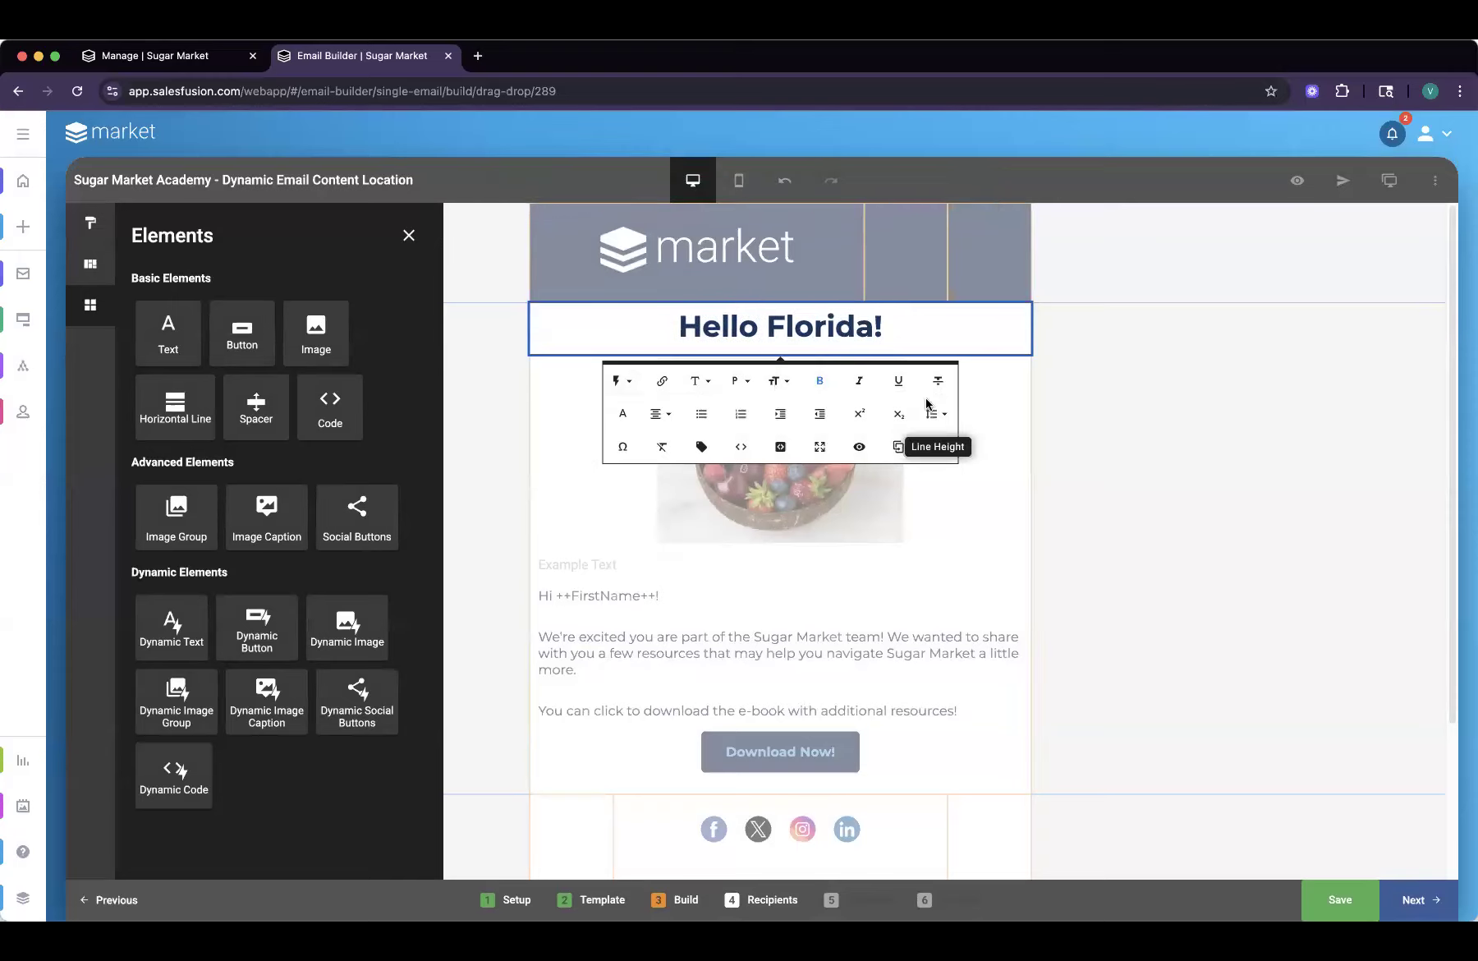
left_click(1171, 526)
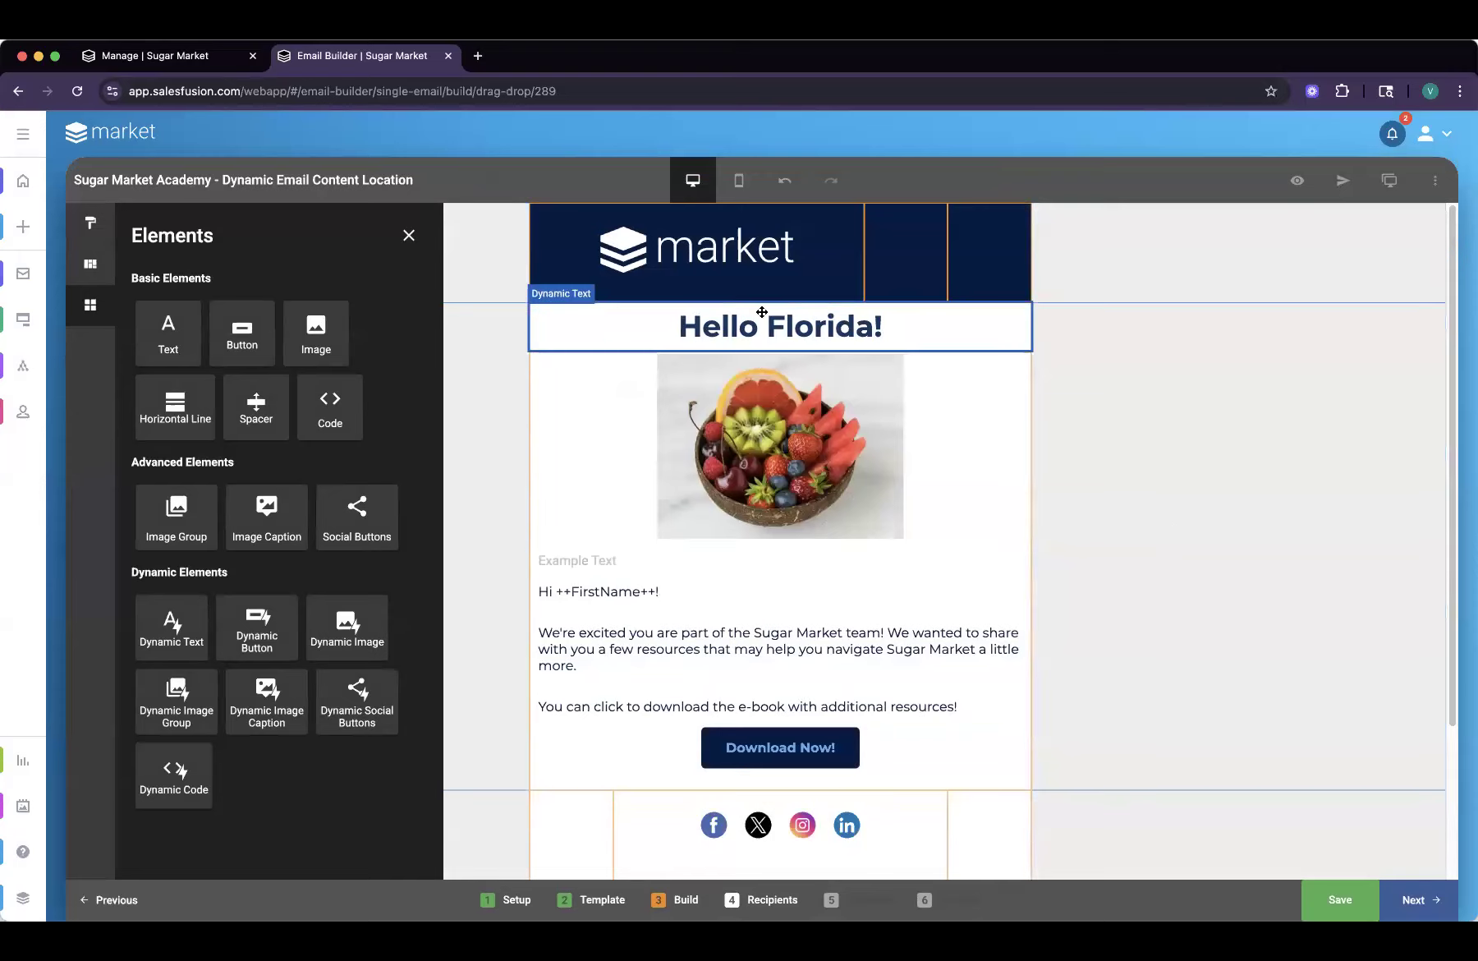
- Delete the empty Dynamic Text element below the fruit image
left_click_drag(611, 552, 611, 555)
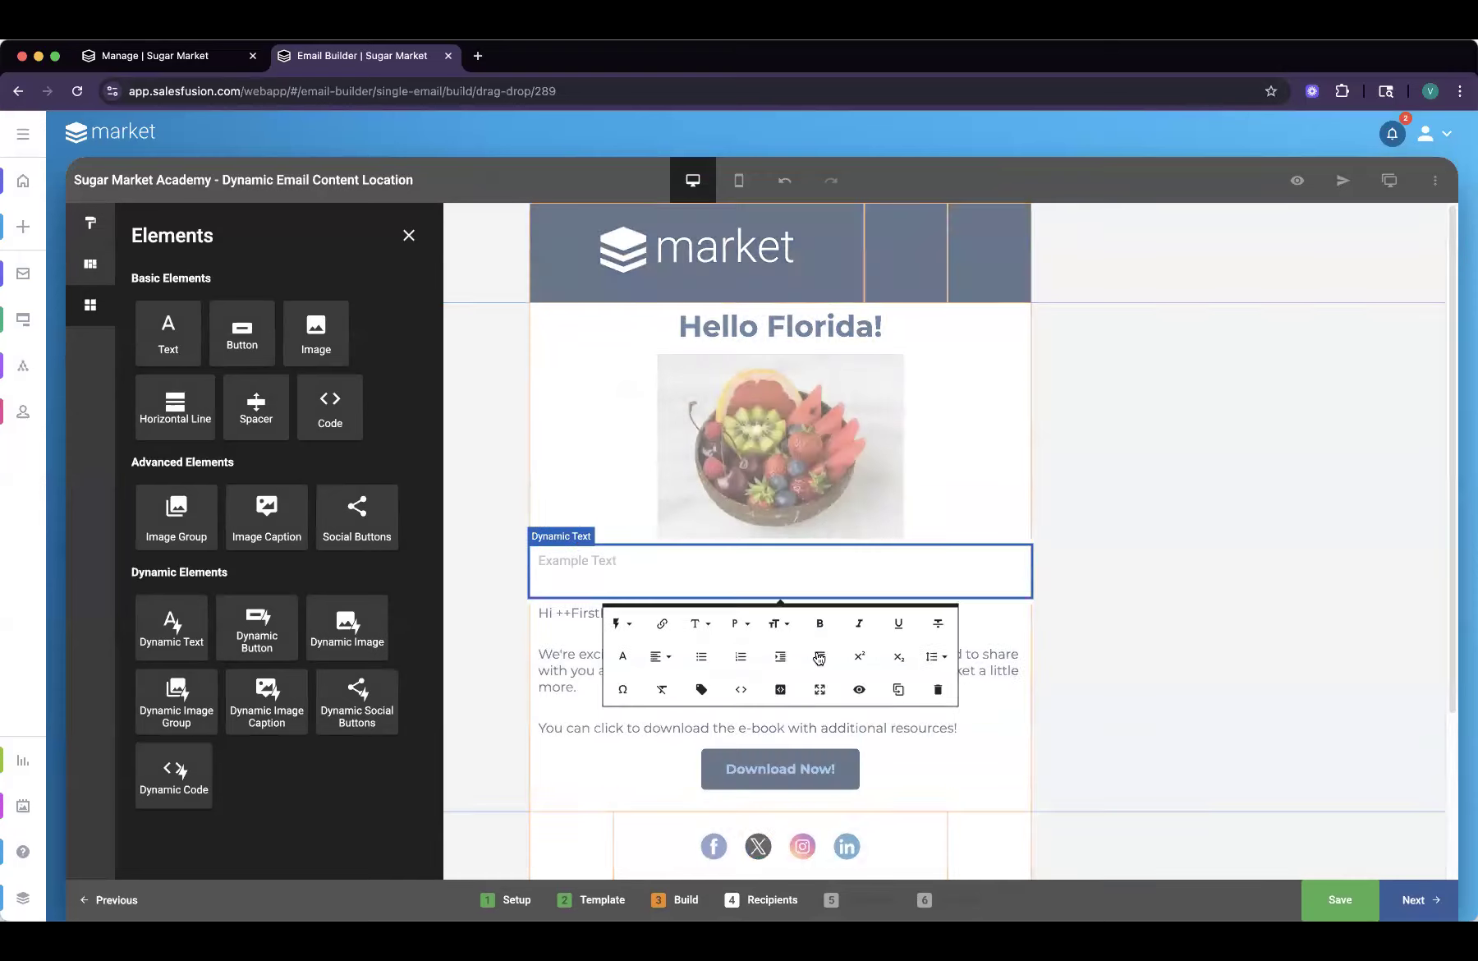
left_click(936, 687)
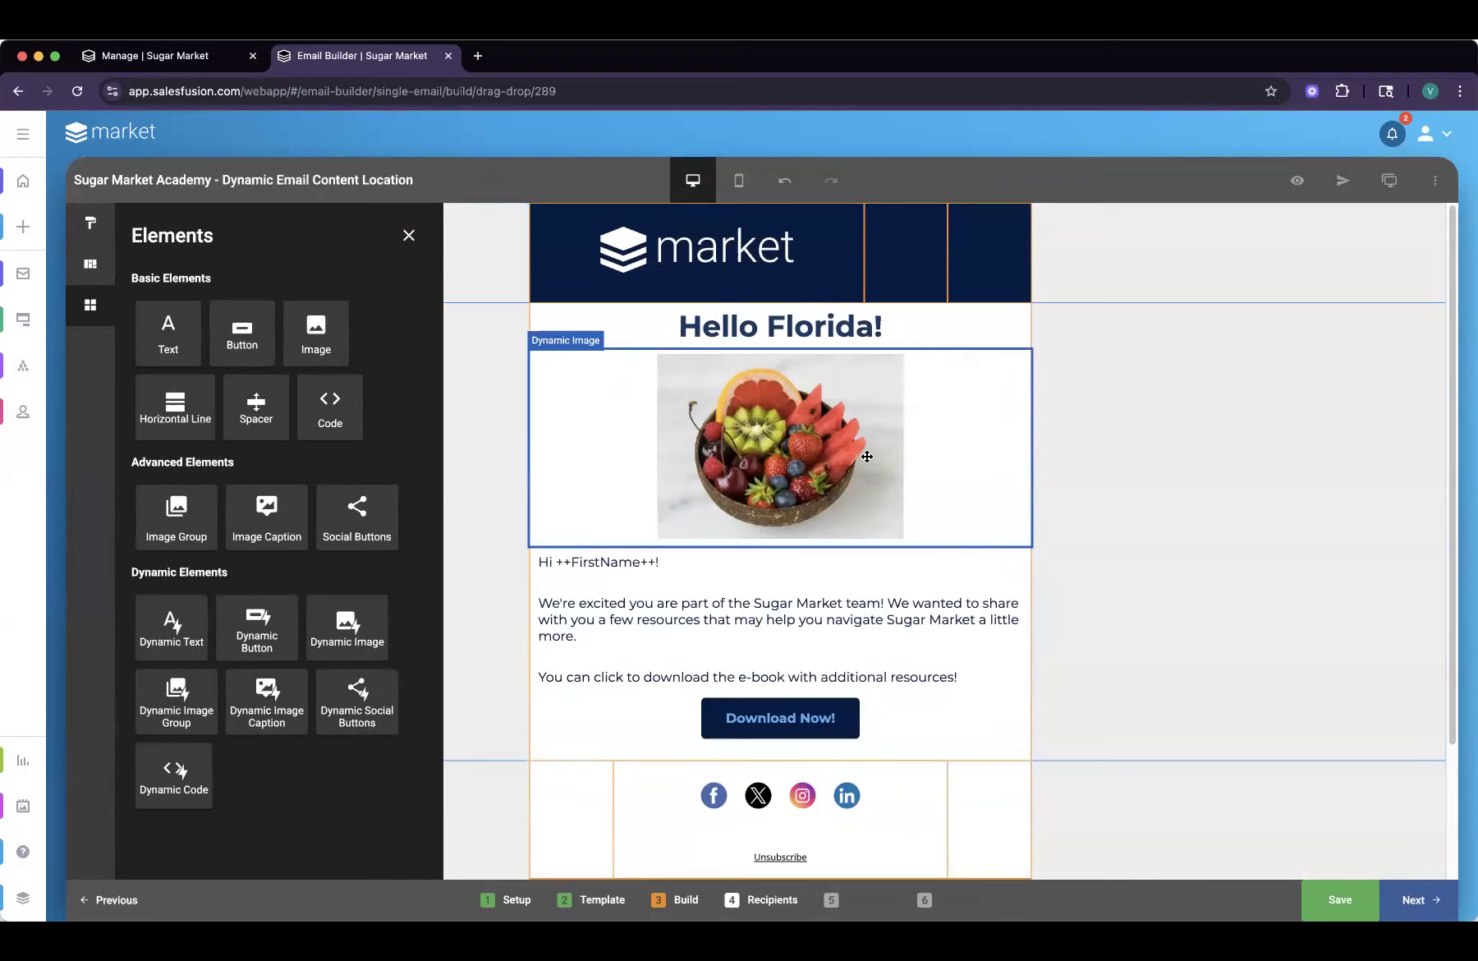
- Preview the HI and GA segment versions of the fruit bowl image
left_click(634, 436)
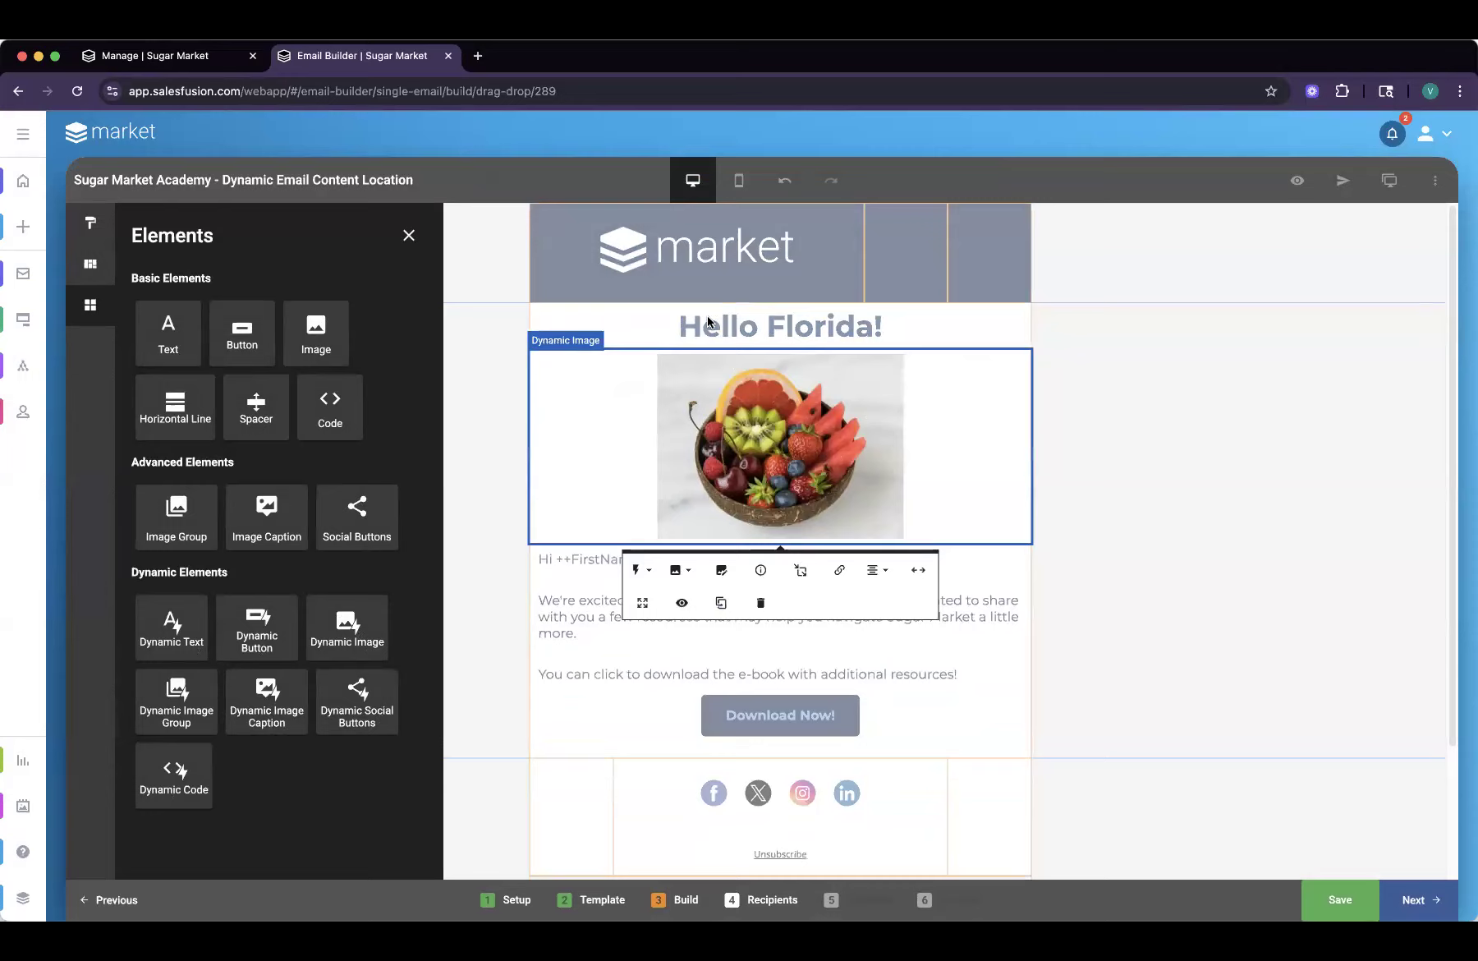
left_click(637, 570)
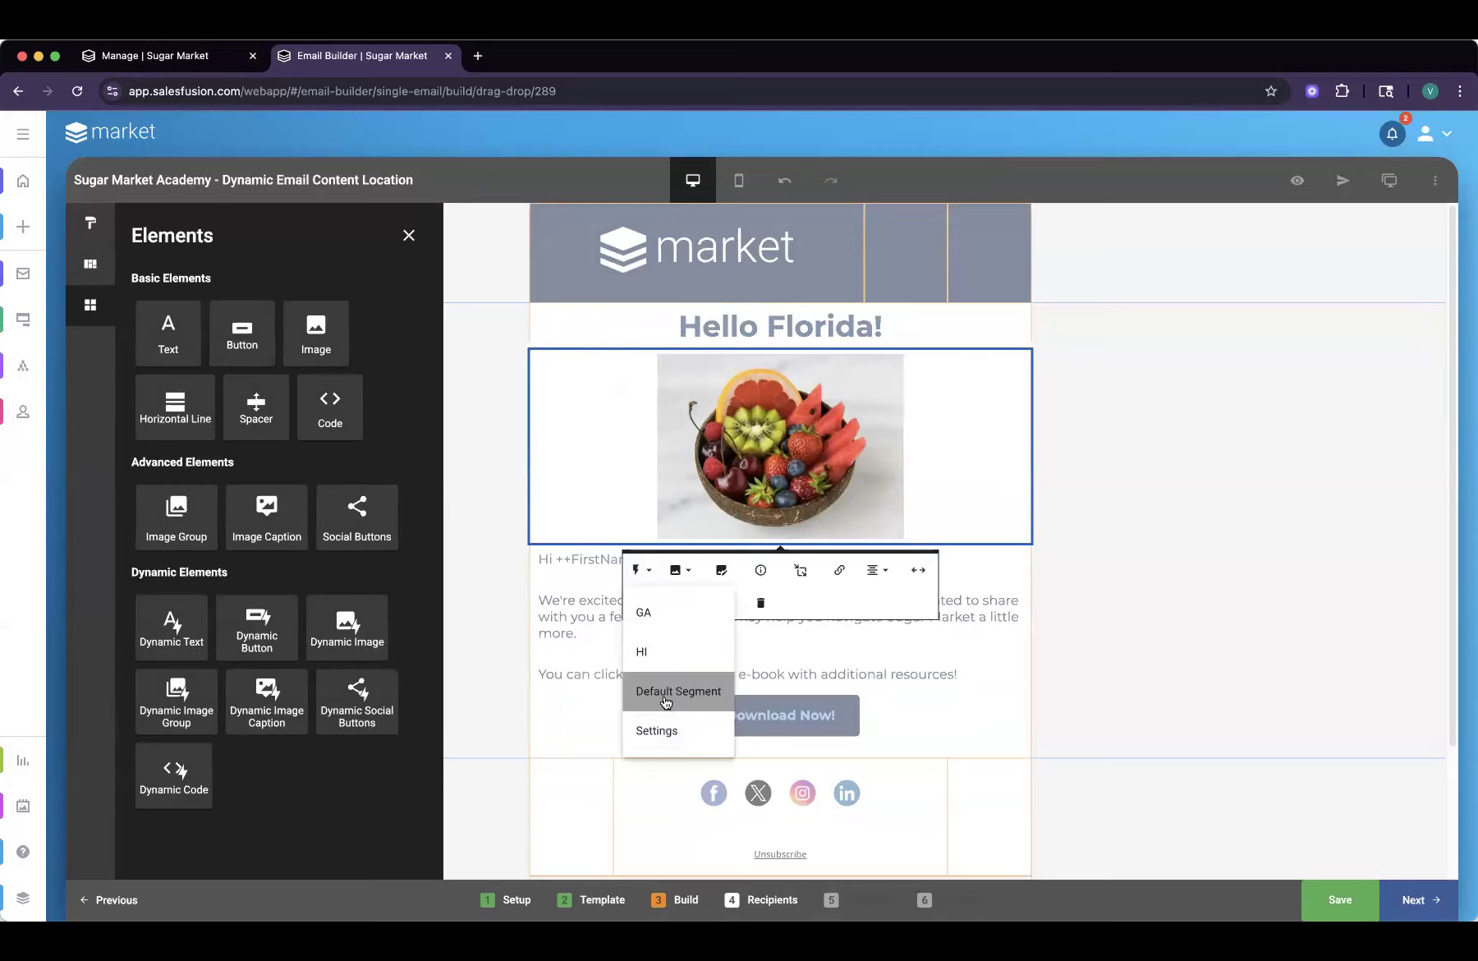
left_click(657, 653)
left_click(639, 498)
left_click(646, 534)
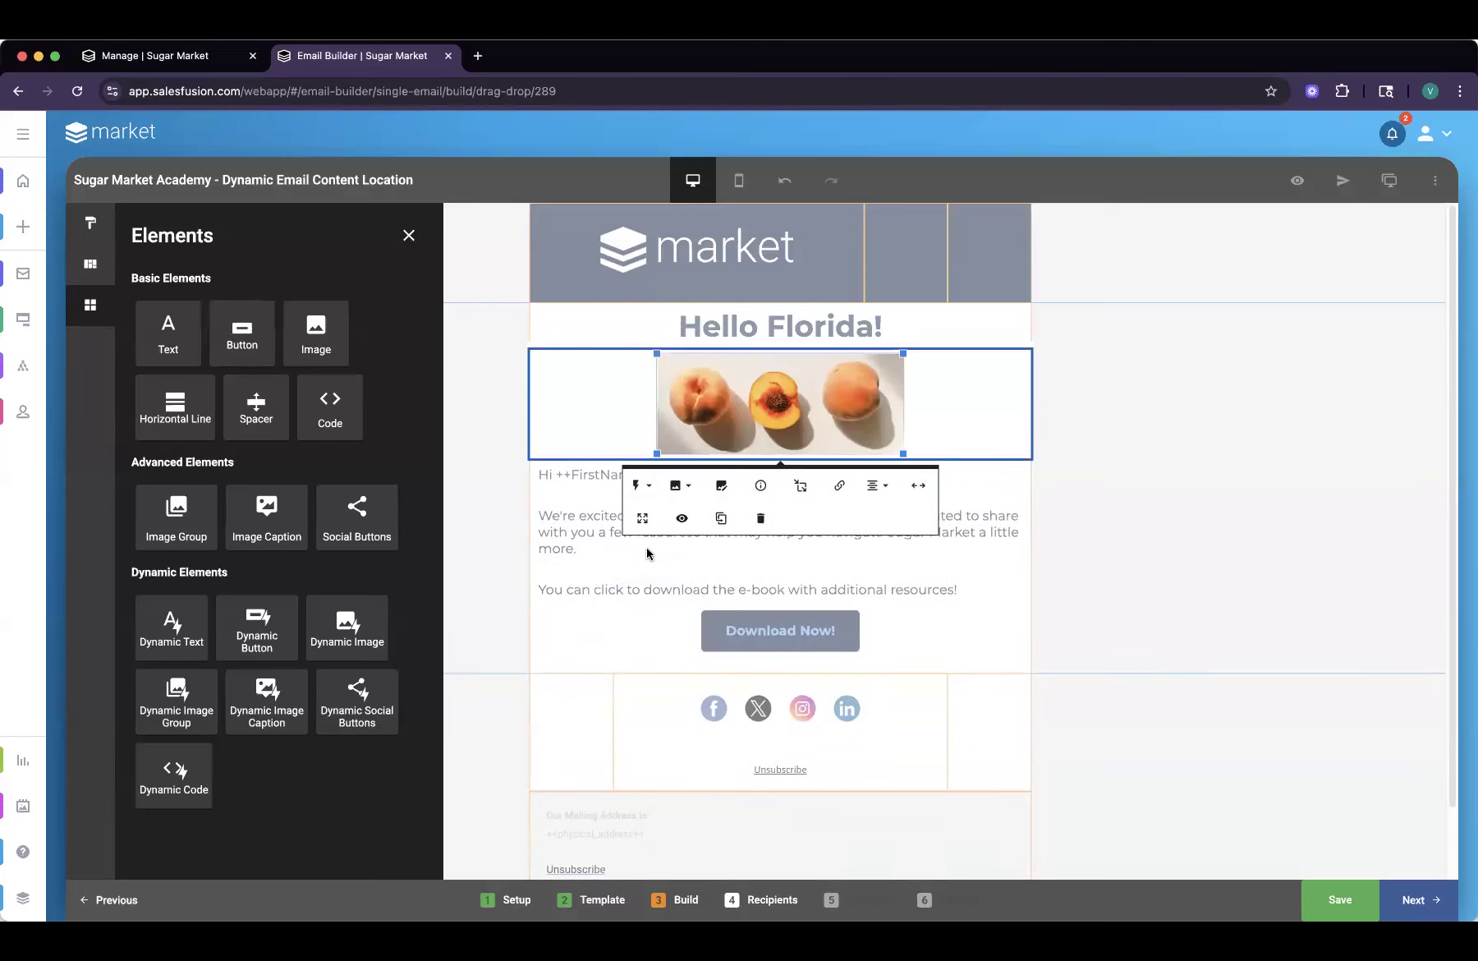
- Add the existing Florida segment to the dynamic image's content settings and save them
left_click(638, 488)
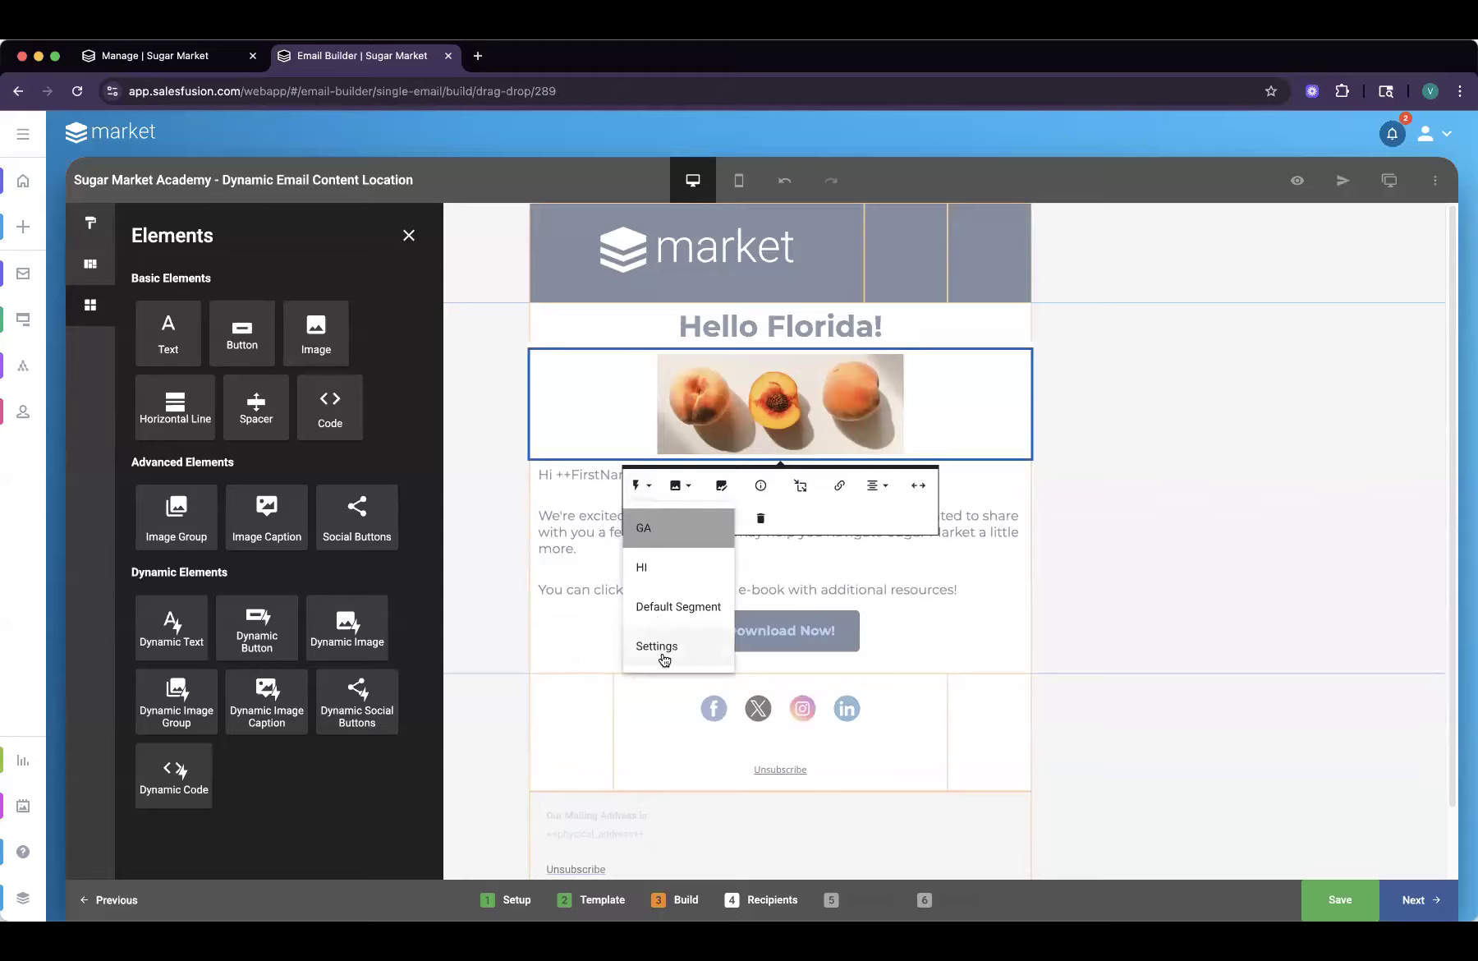
left_click(653, 649)
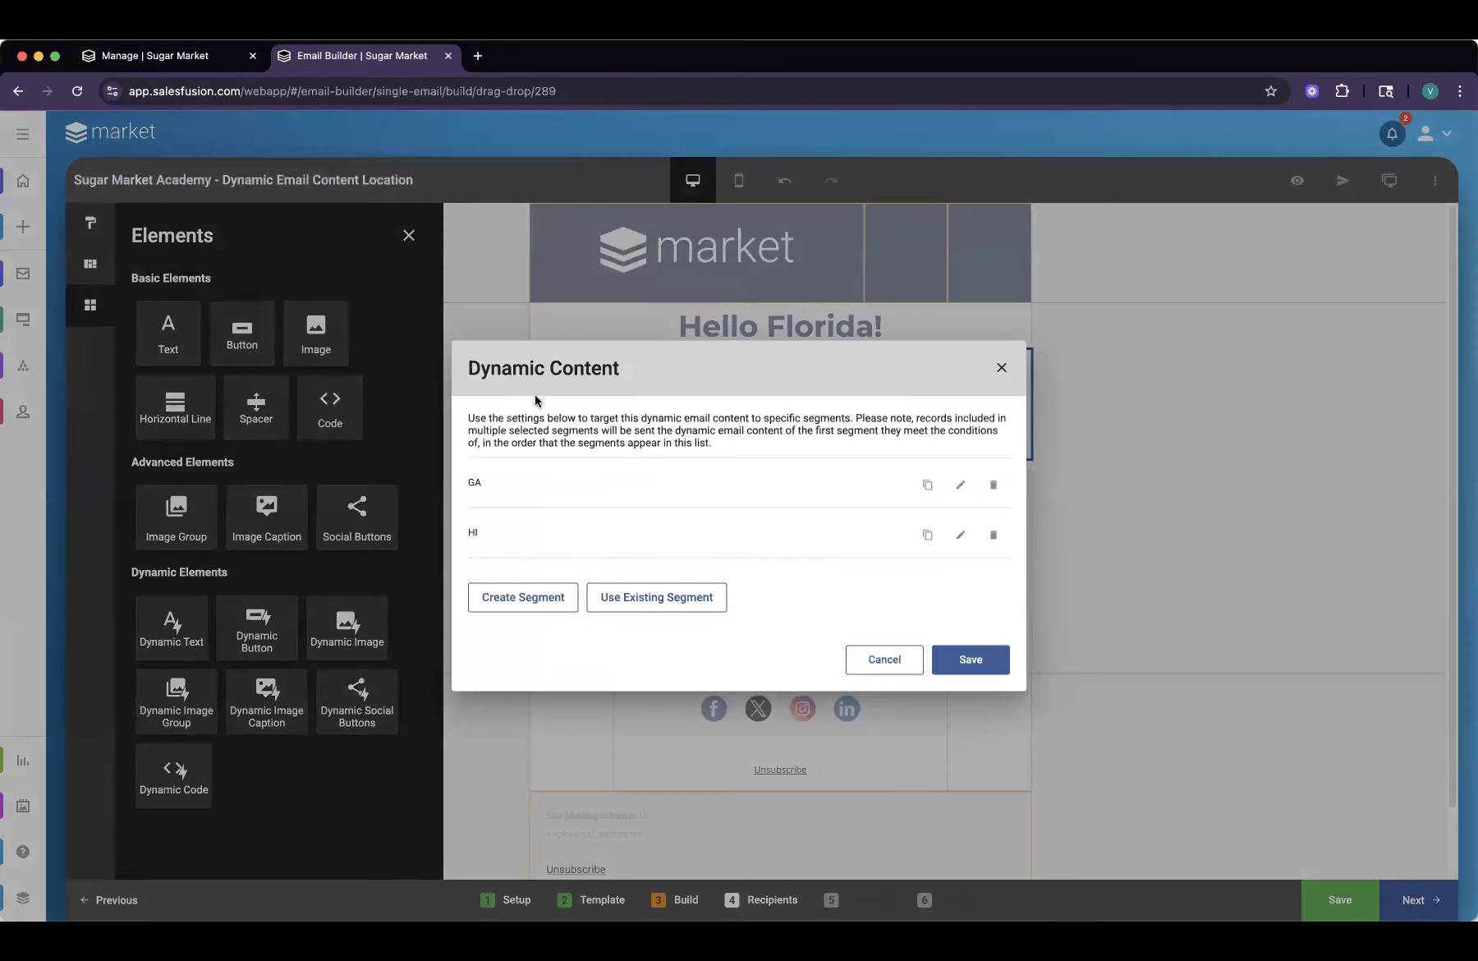
left_click(659, 604)
left_click(509, 536)
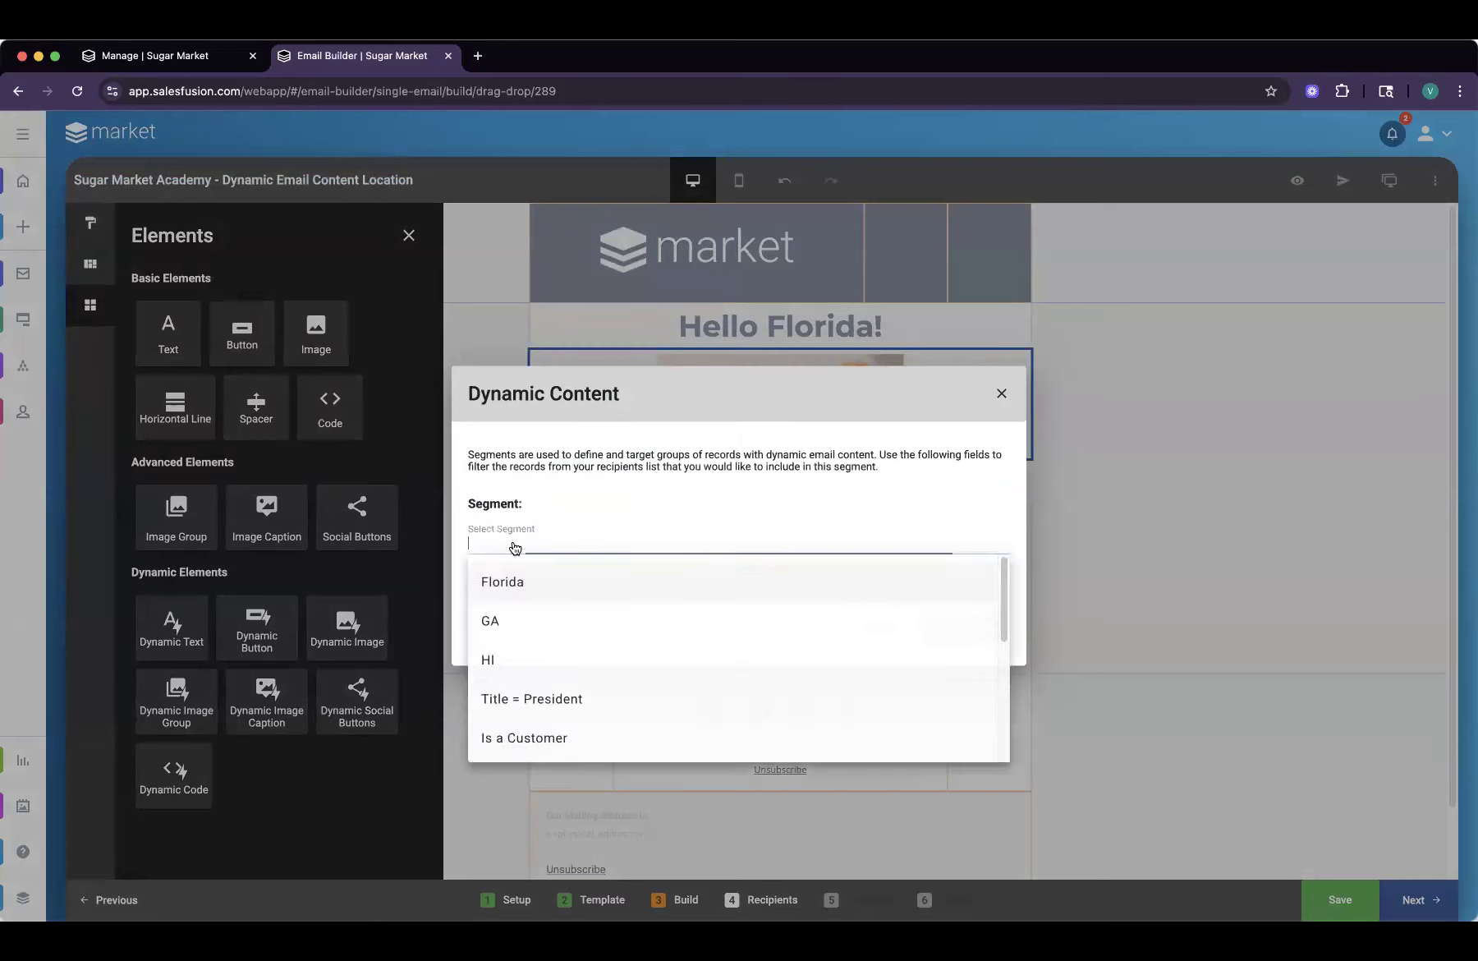
left_click(523, 584)
left_click(948, 629)
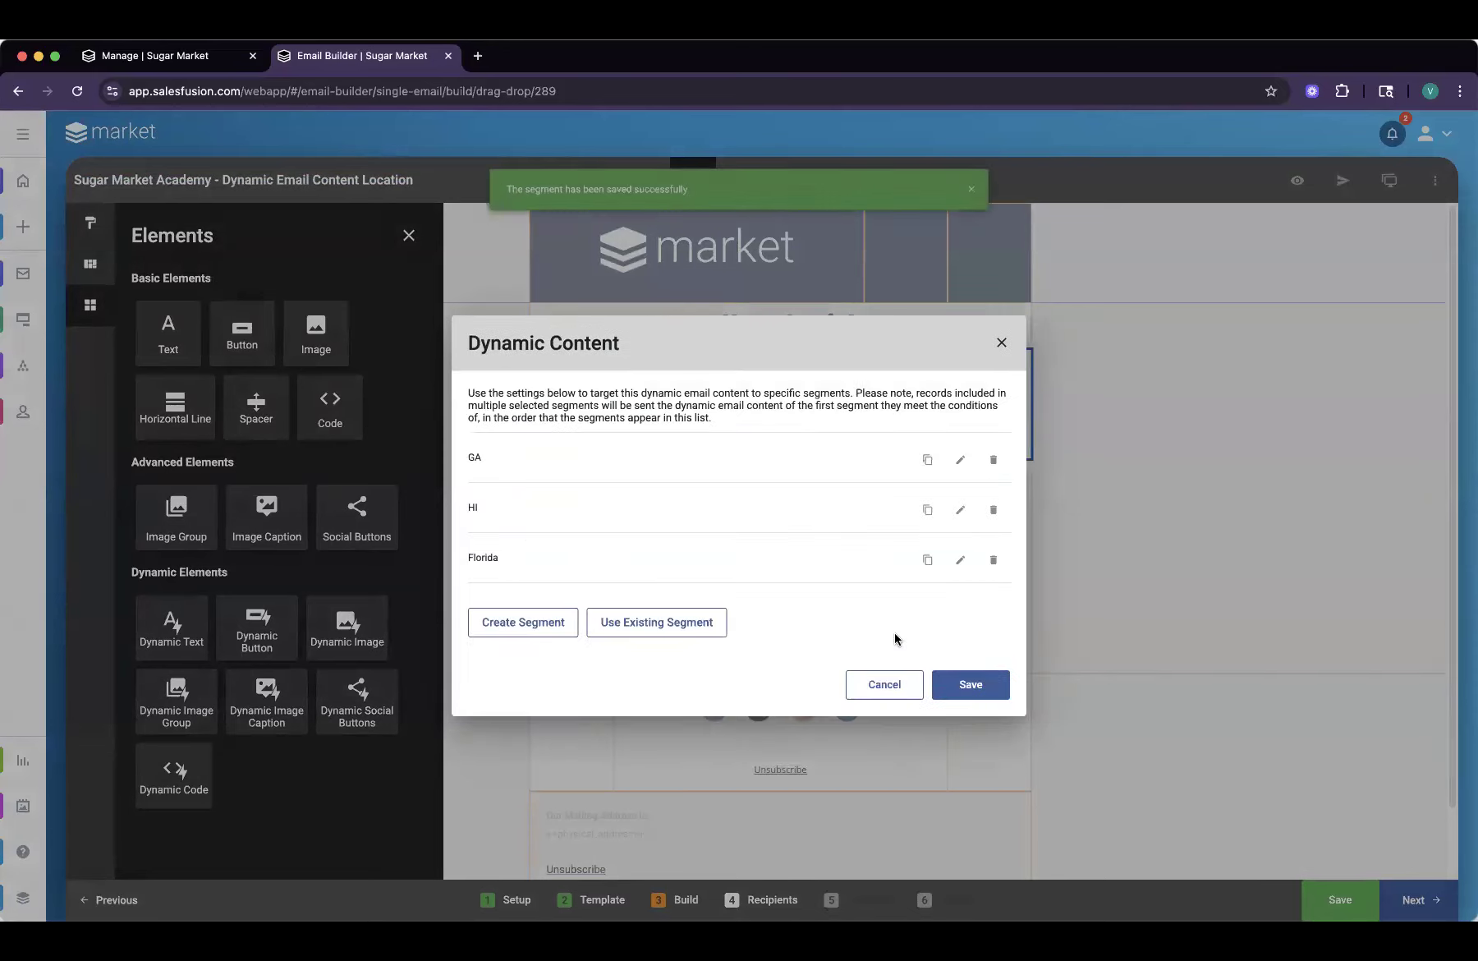
left_click(960, 690)
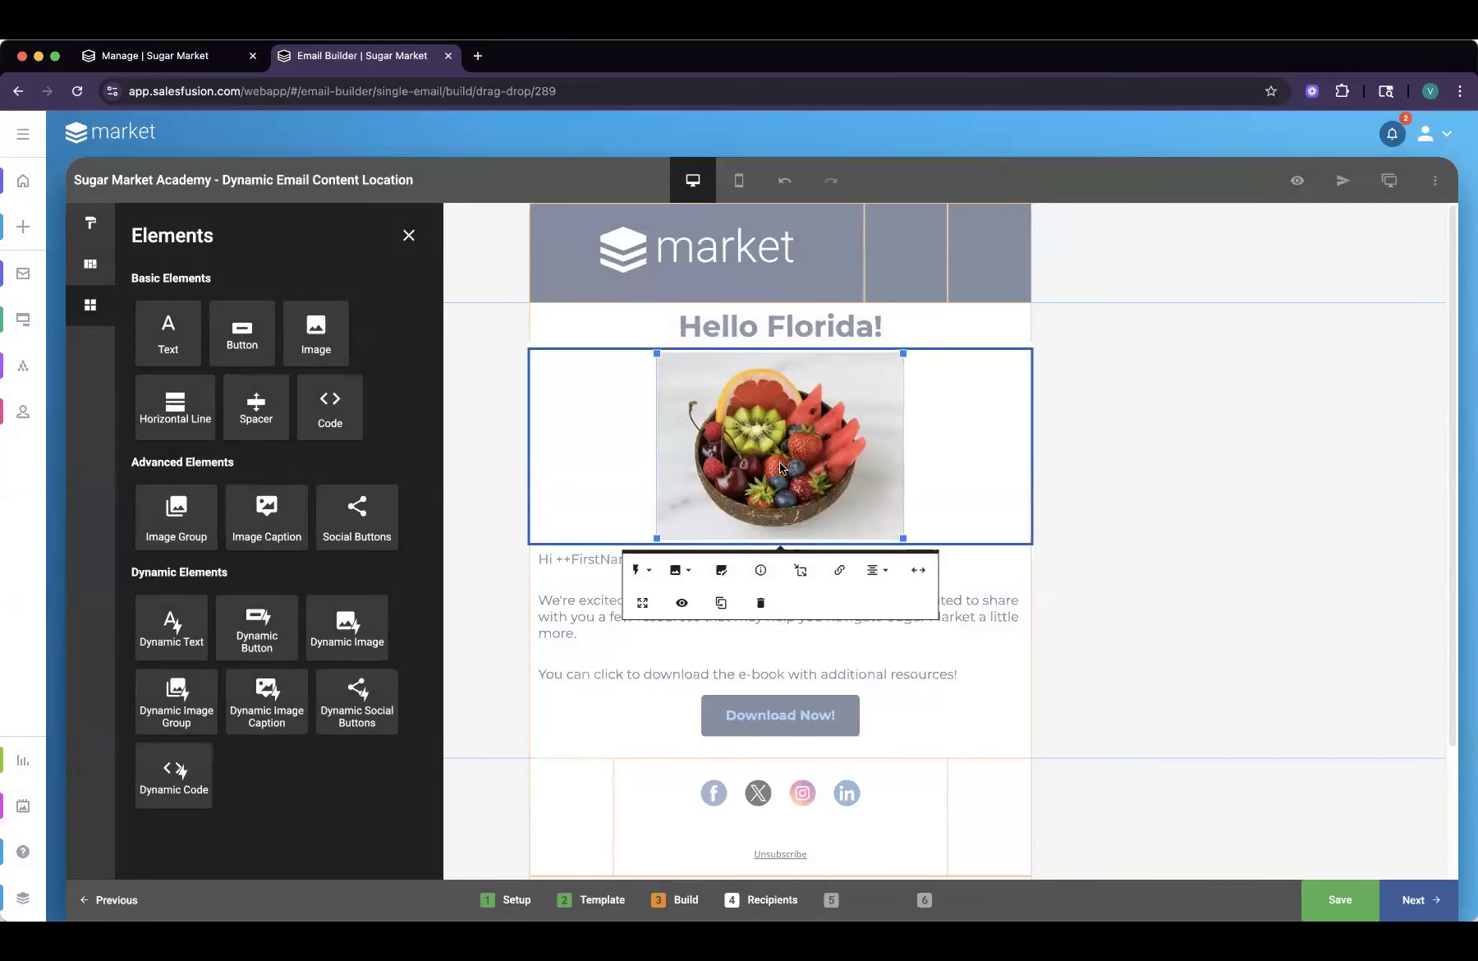
- Replace the dynamic image's Florida version with an Unsplash "orange" photo of a halved orange on a dark background, and deselect the image
left_click(655, 572)
left_click(641, 691)
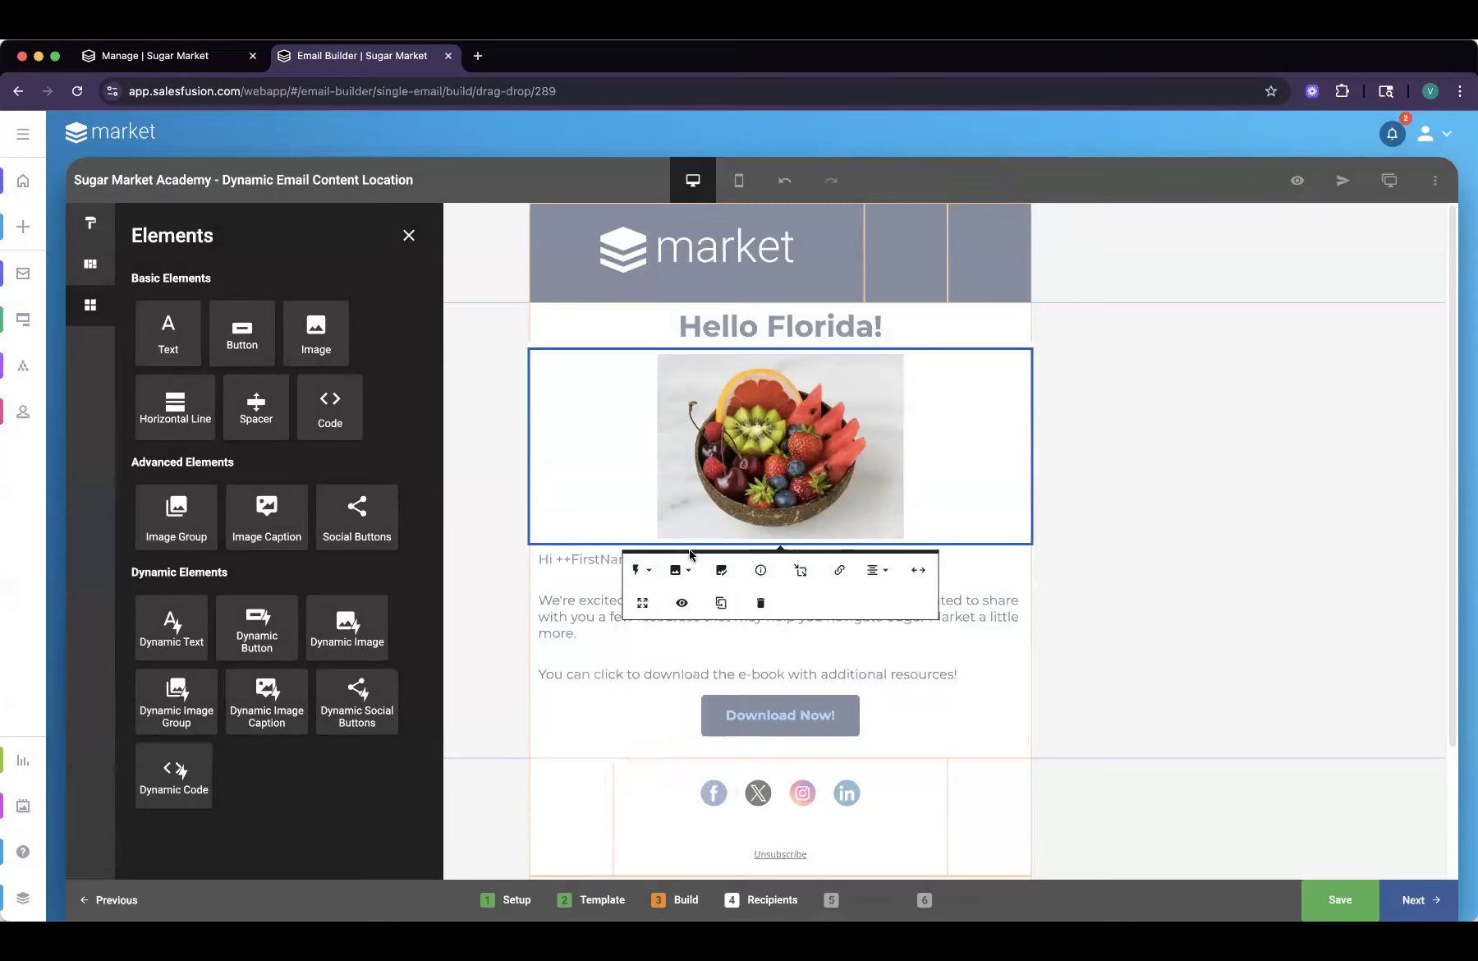
left_click(669, 575)
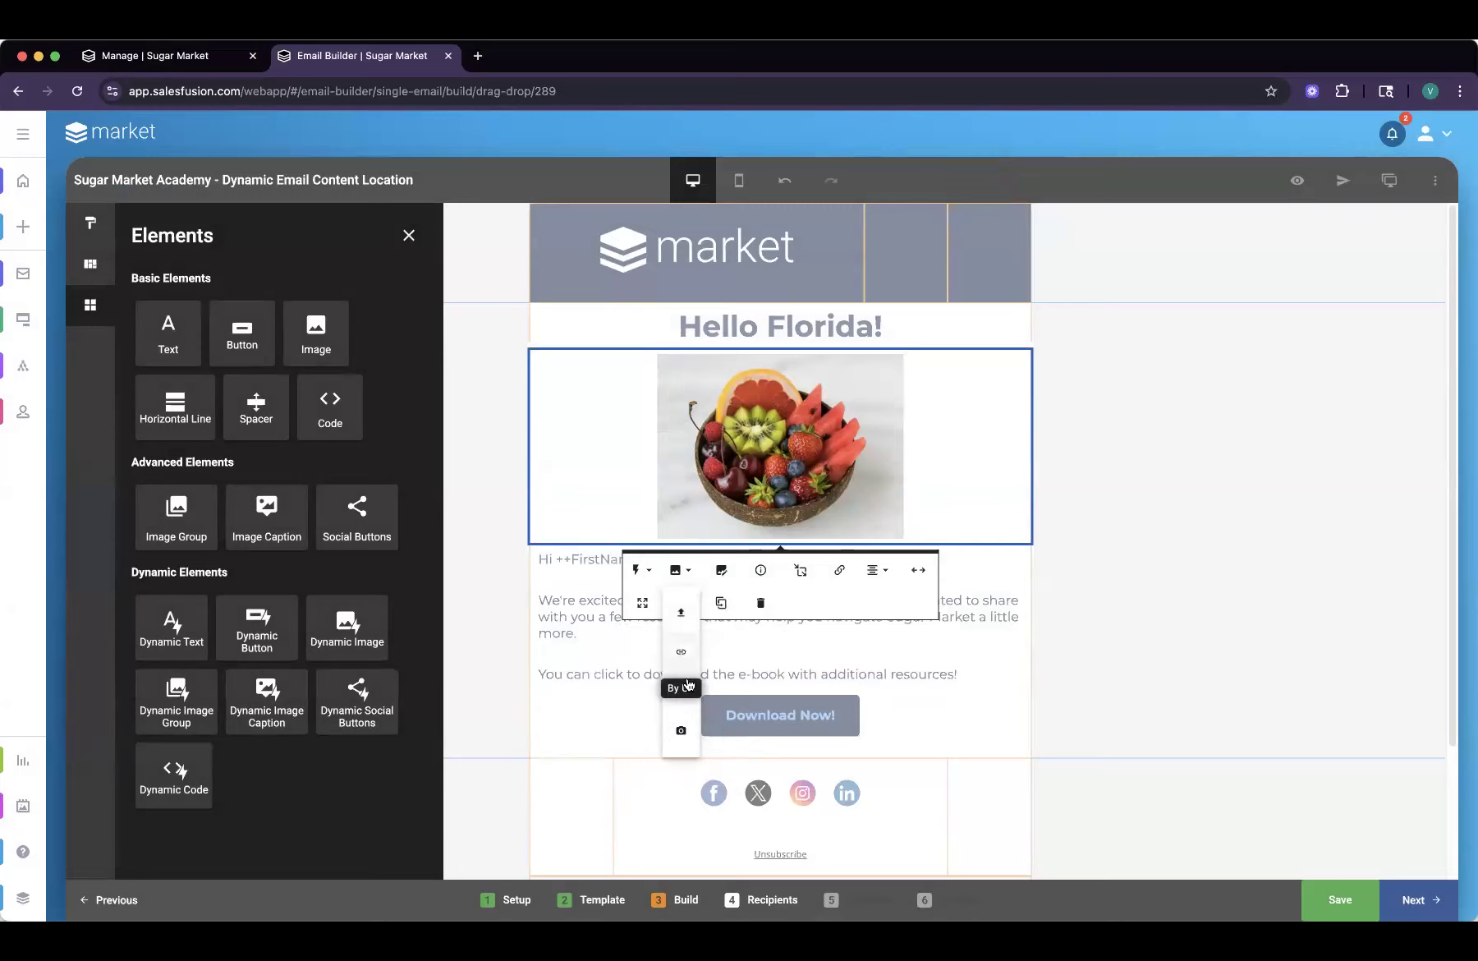
left_click(681, 731)
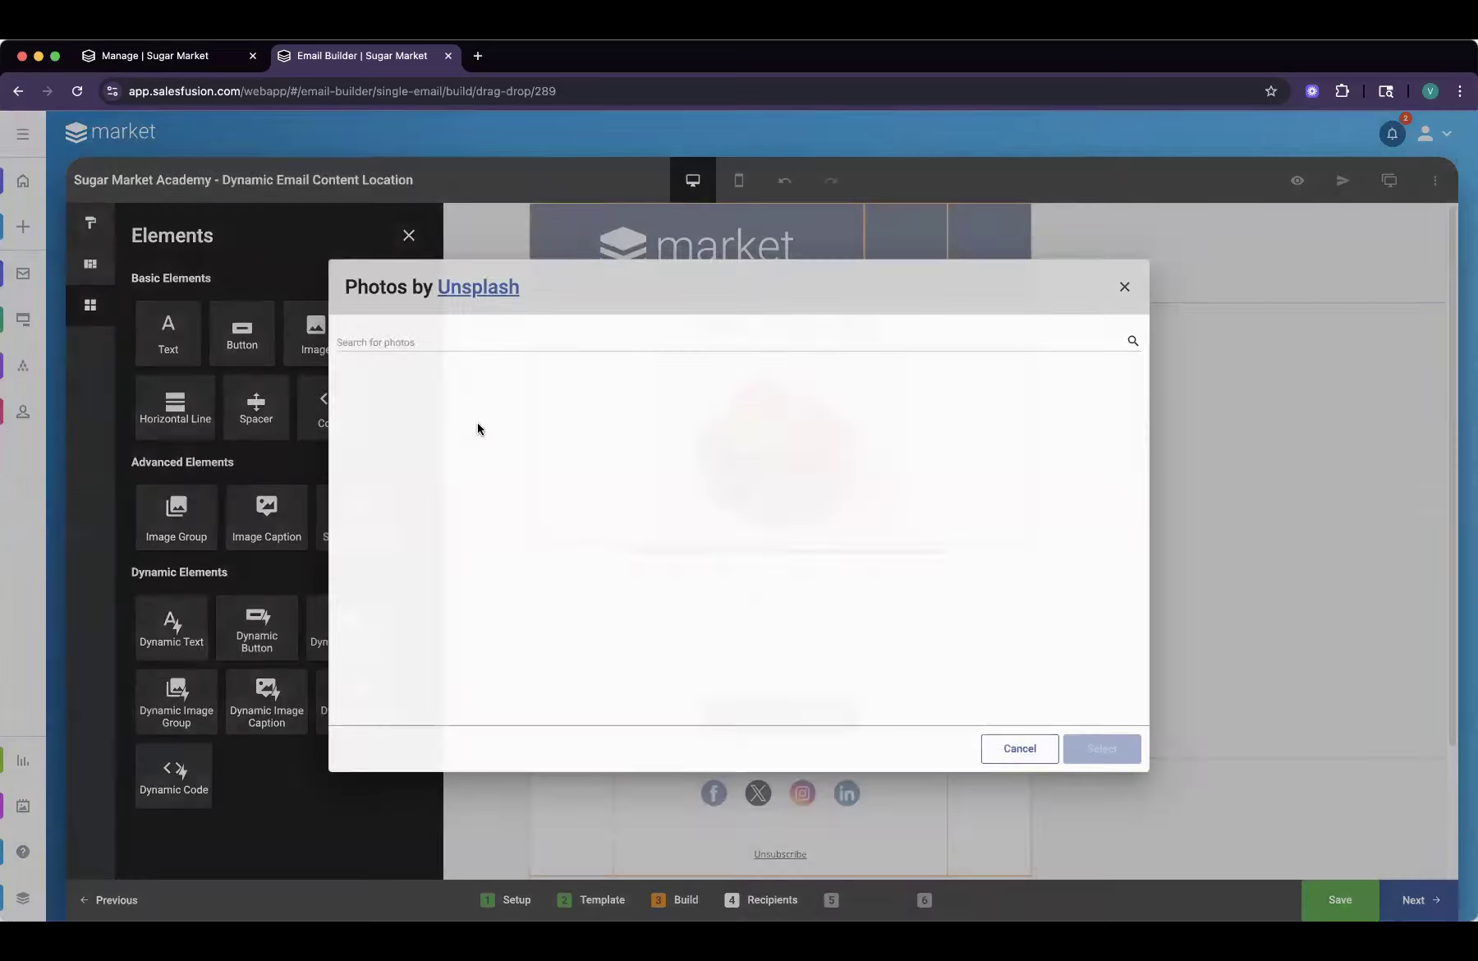
left_click(460, 338)
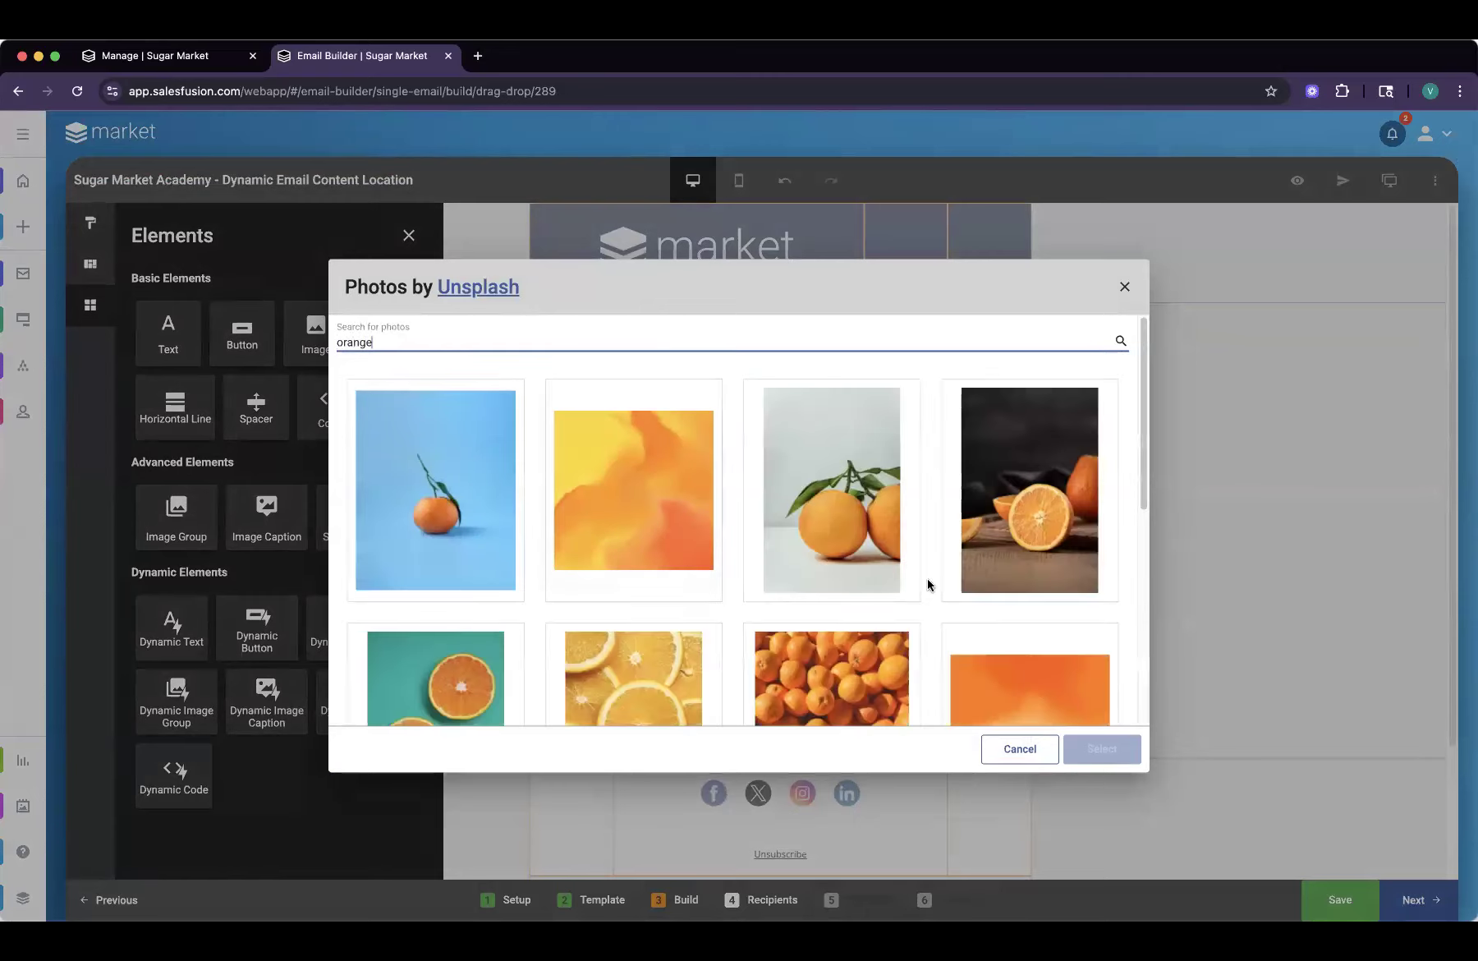
left_click(1021, 527)
left_click(1092, 759)
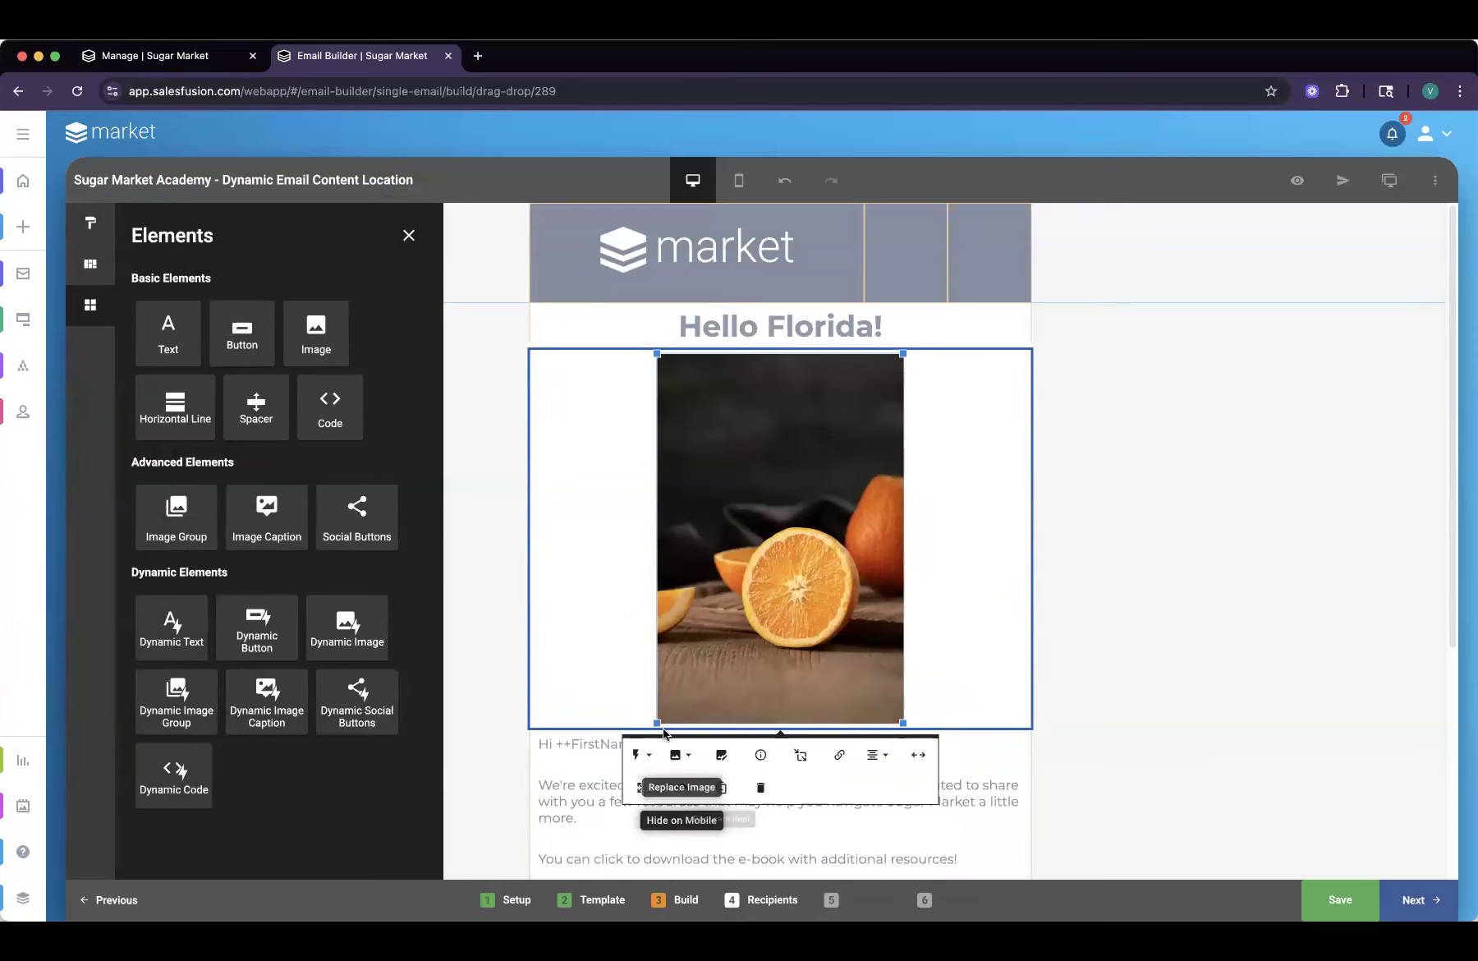
left_click(640, 761)
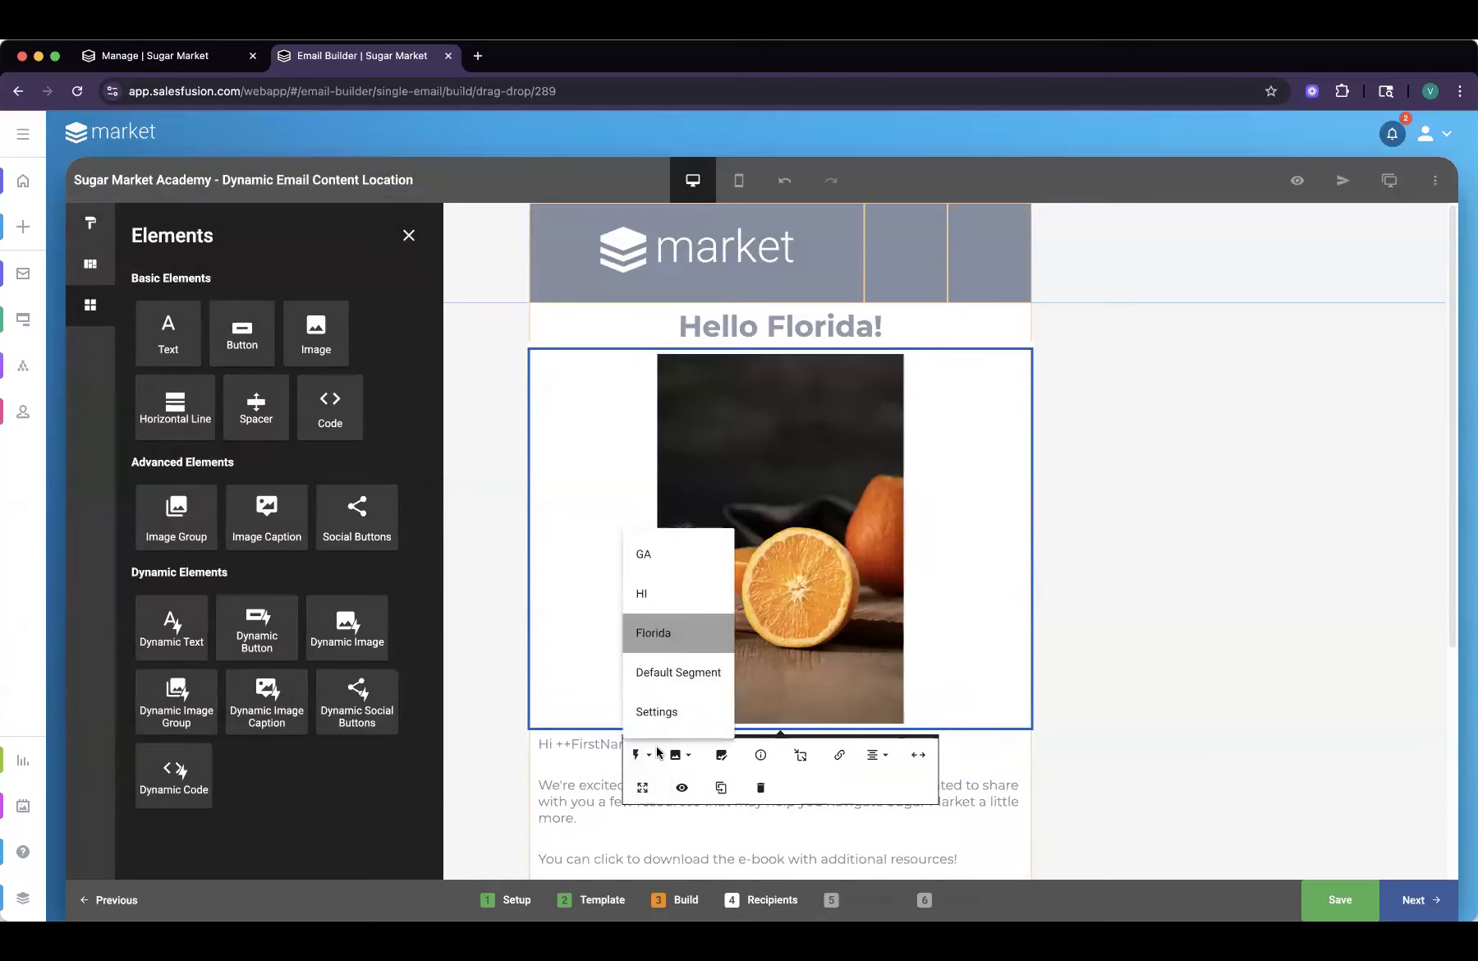
left_click(615, 515)
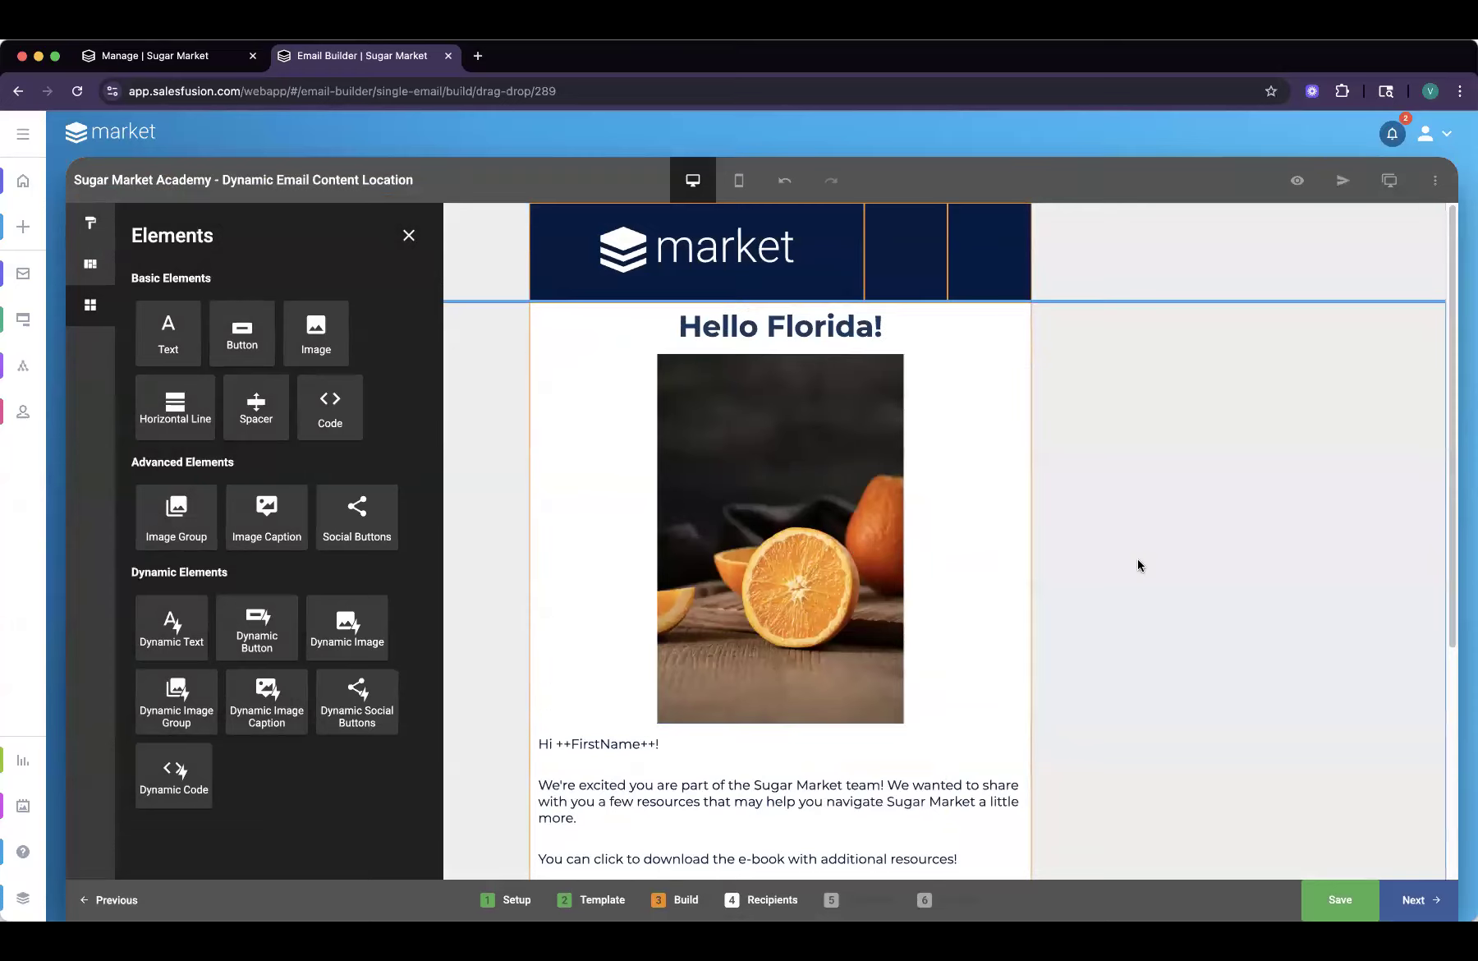
- Preview the HI and GA segment versions of the body text beginning "Hi ++FirstName++!"
scroll(1138, 564, "down", 4)
left_click(755, 437)
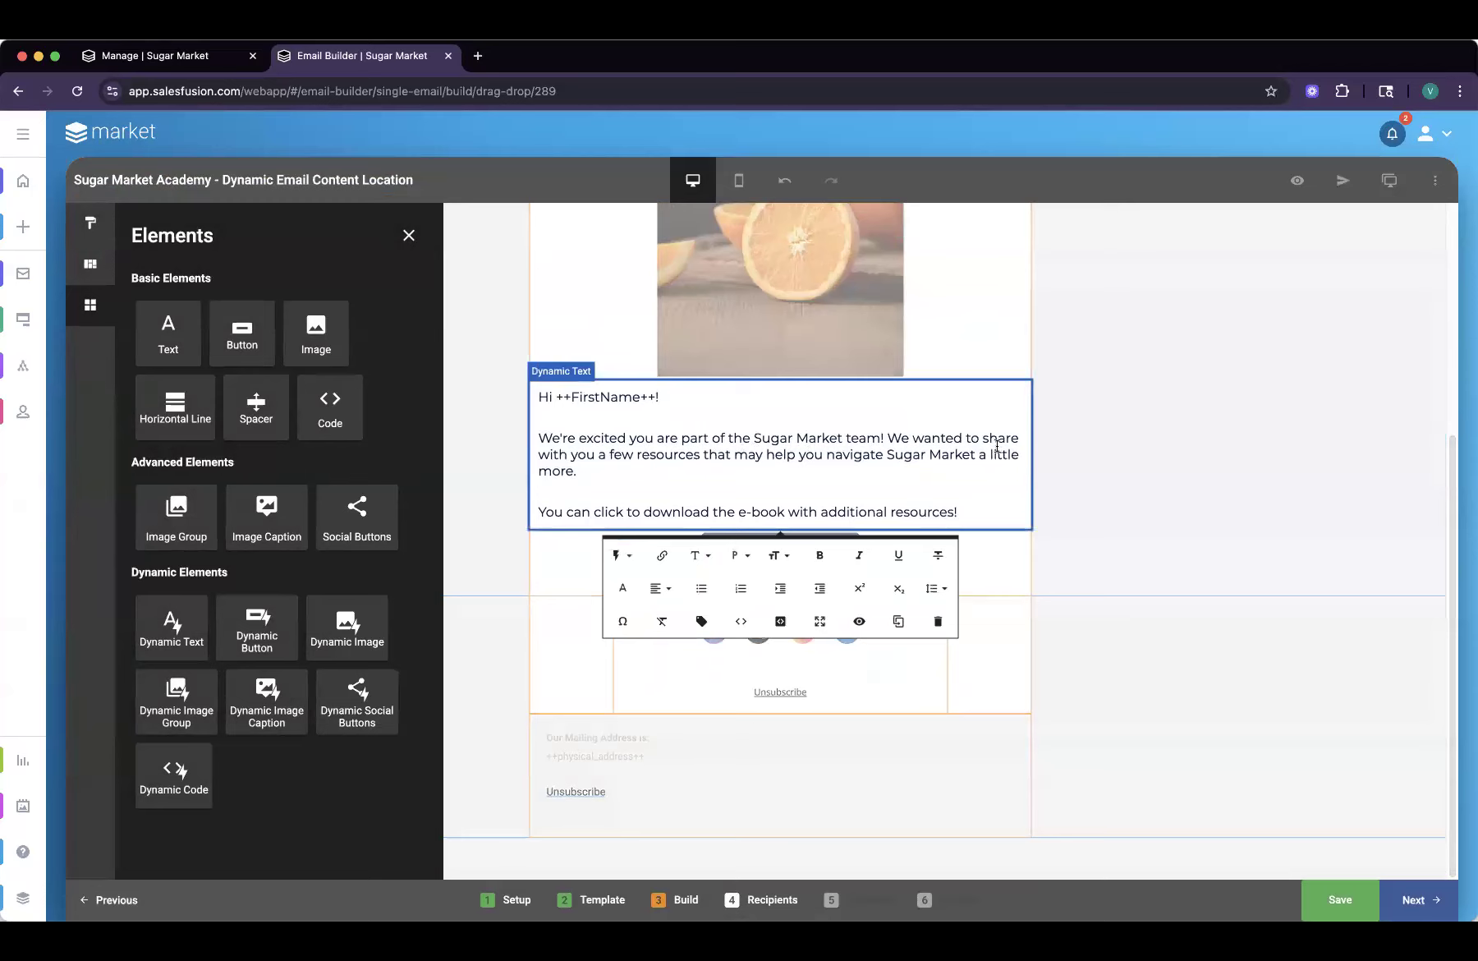
left_click(620, 556)
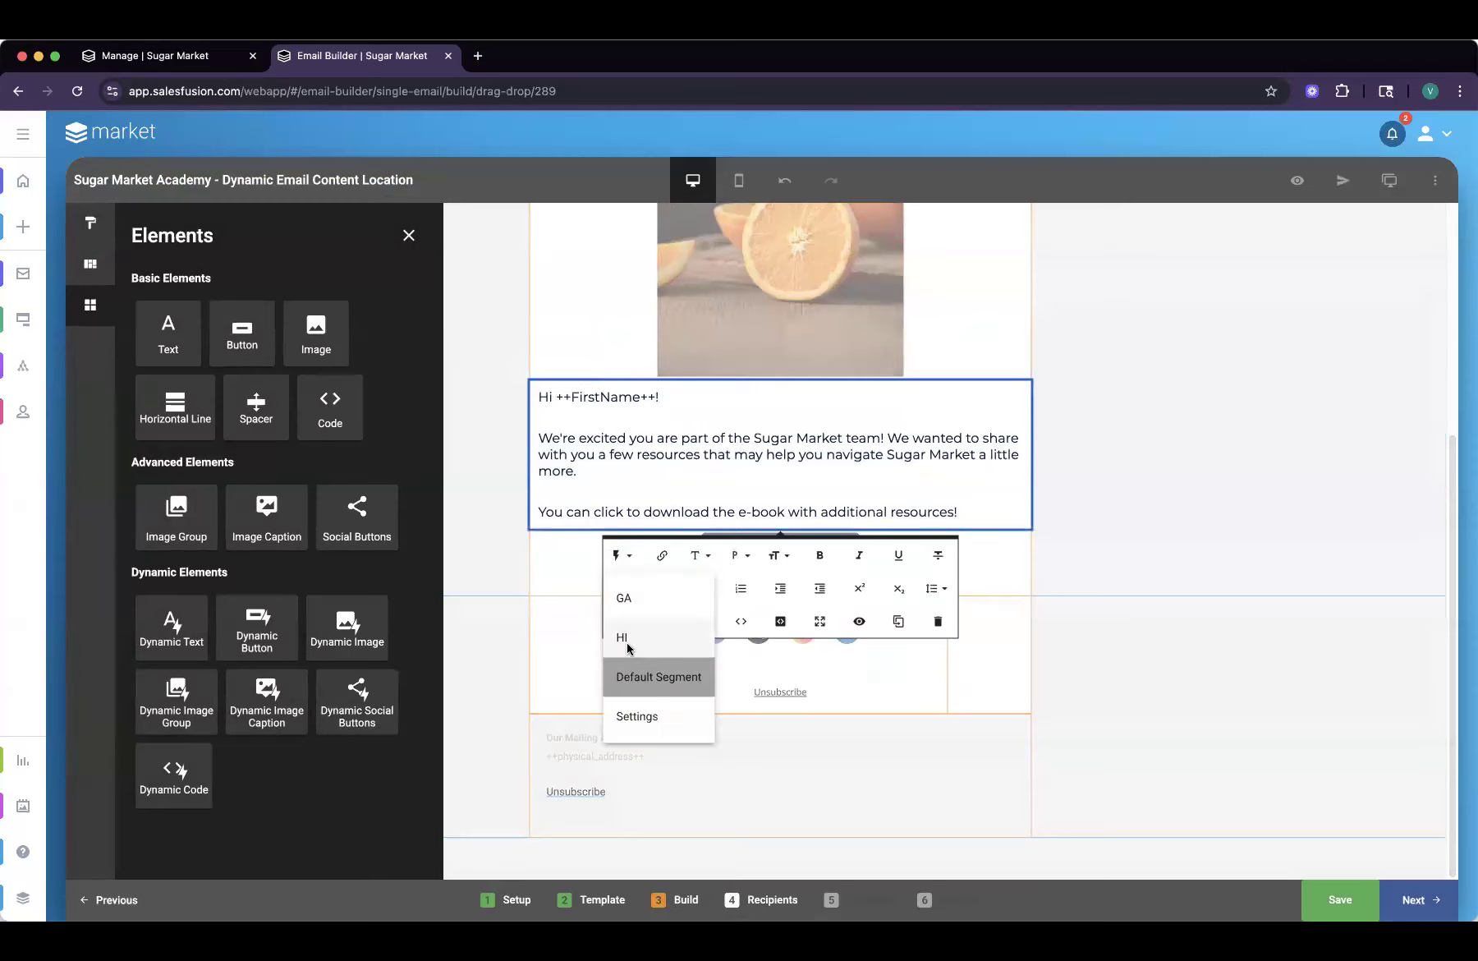
left_click(627, 645)
left_click(617, 555)
left_click(645, 607)
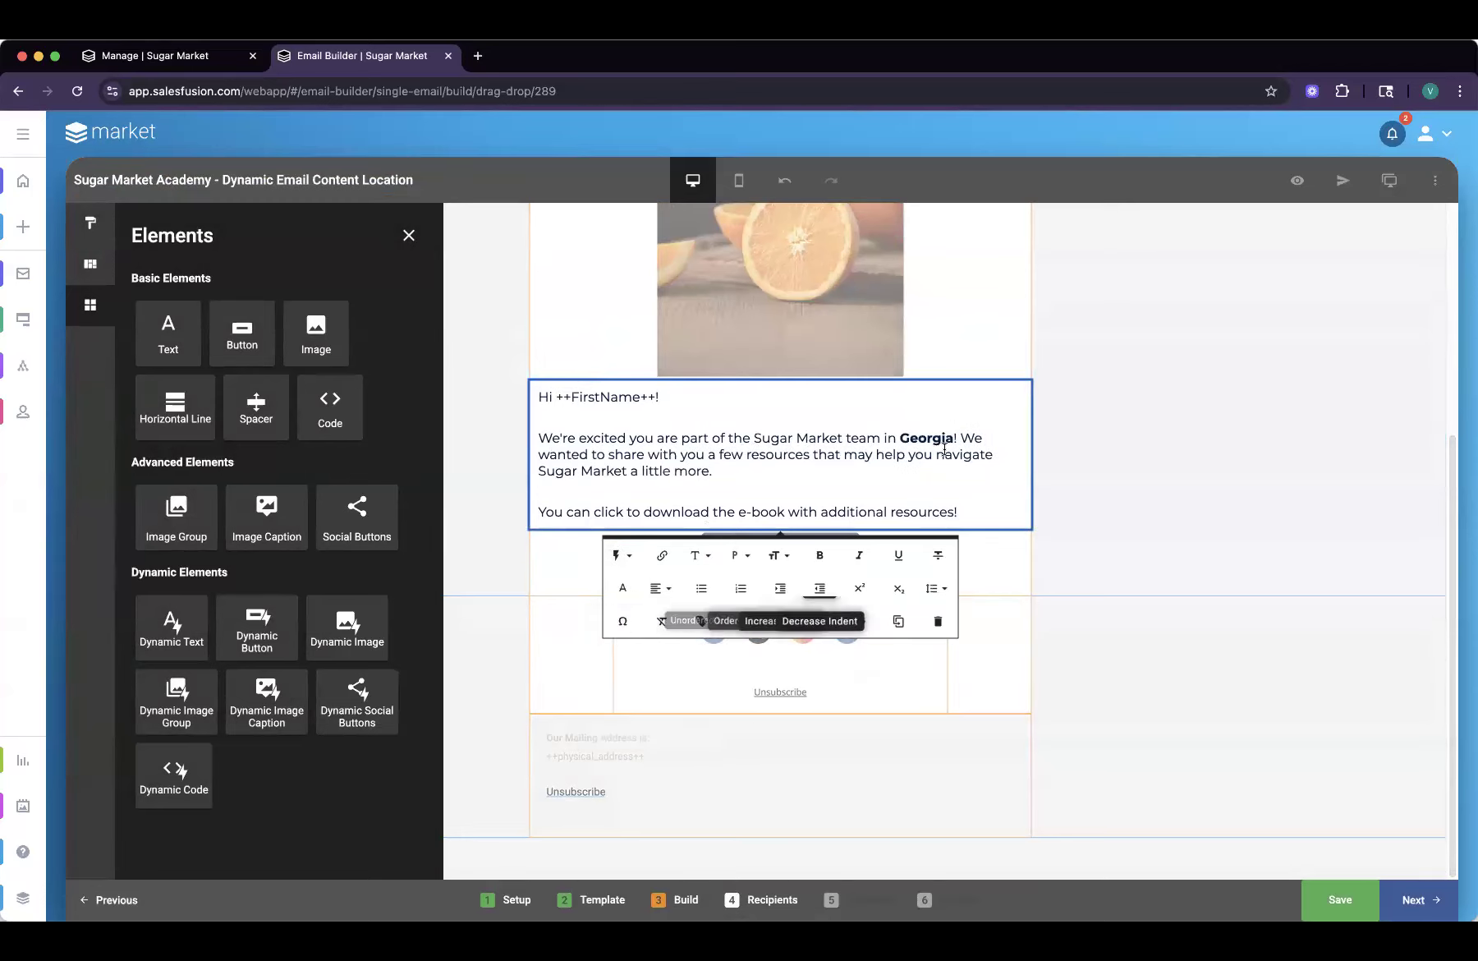
- Add the existing Florida segment to the body text's dynamic content settings, save them and deselect the text
left_click(617, 555)
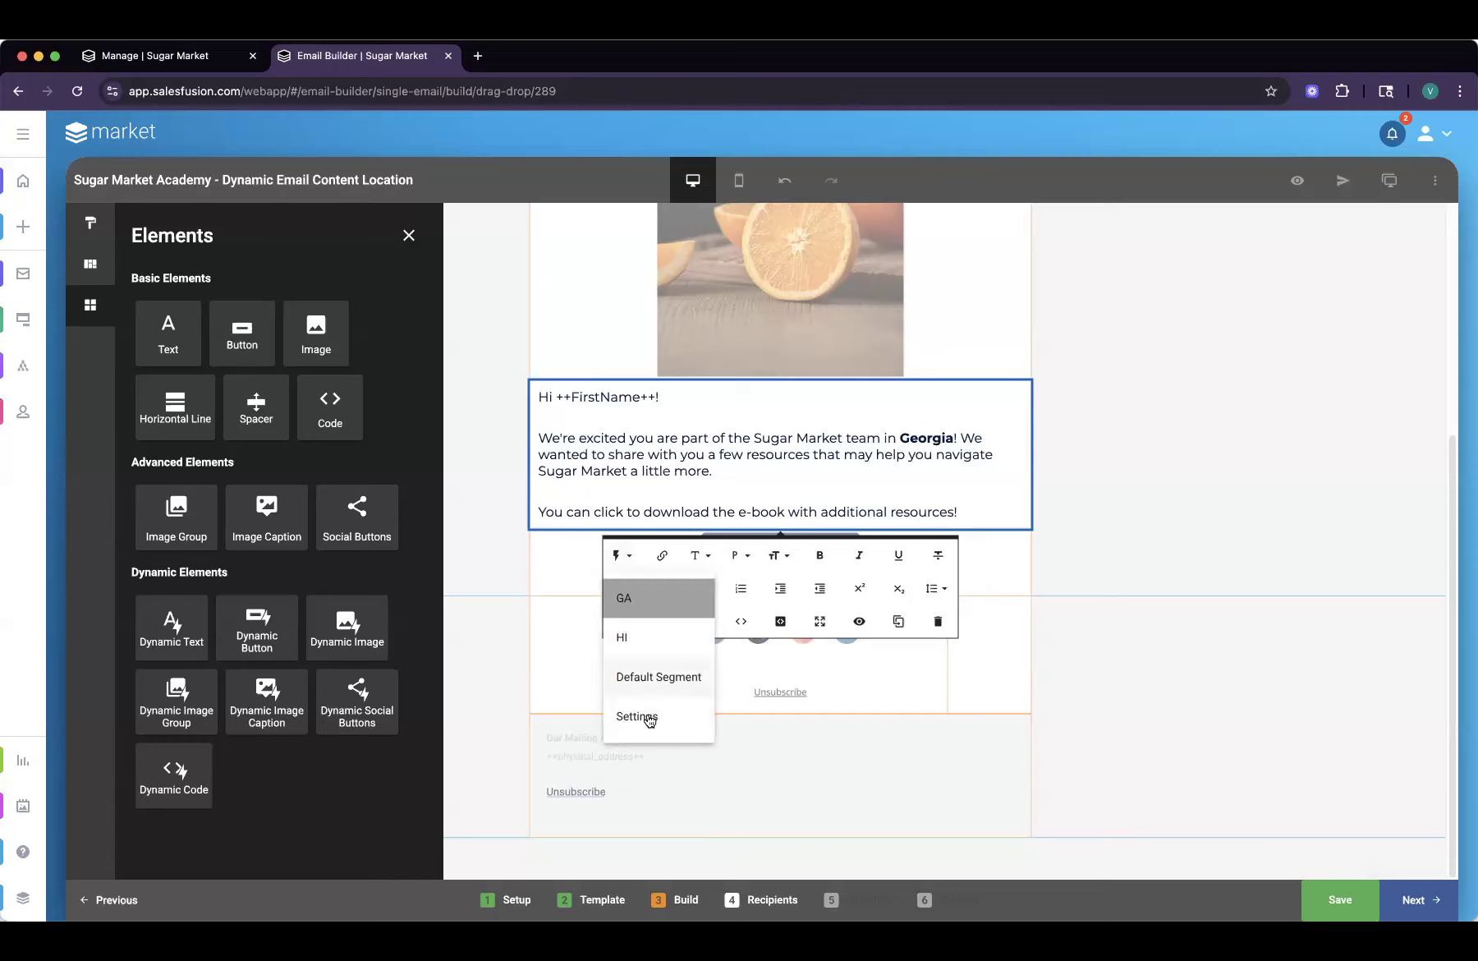
left_click(646, 715)
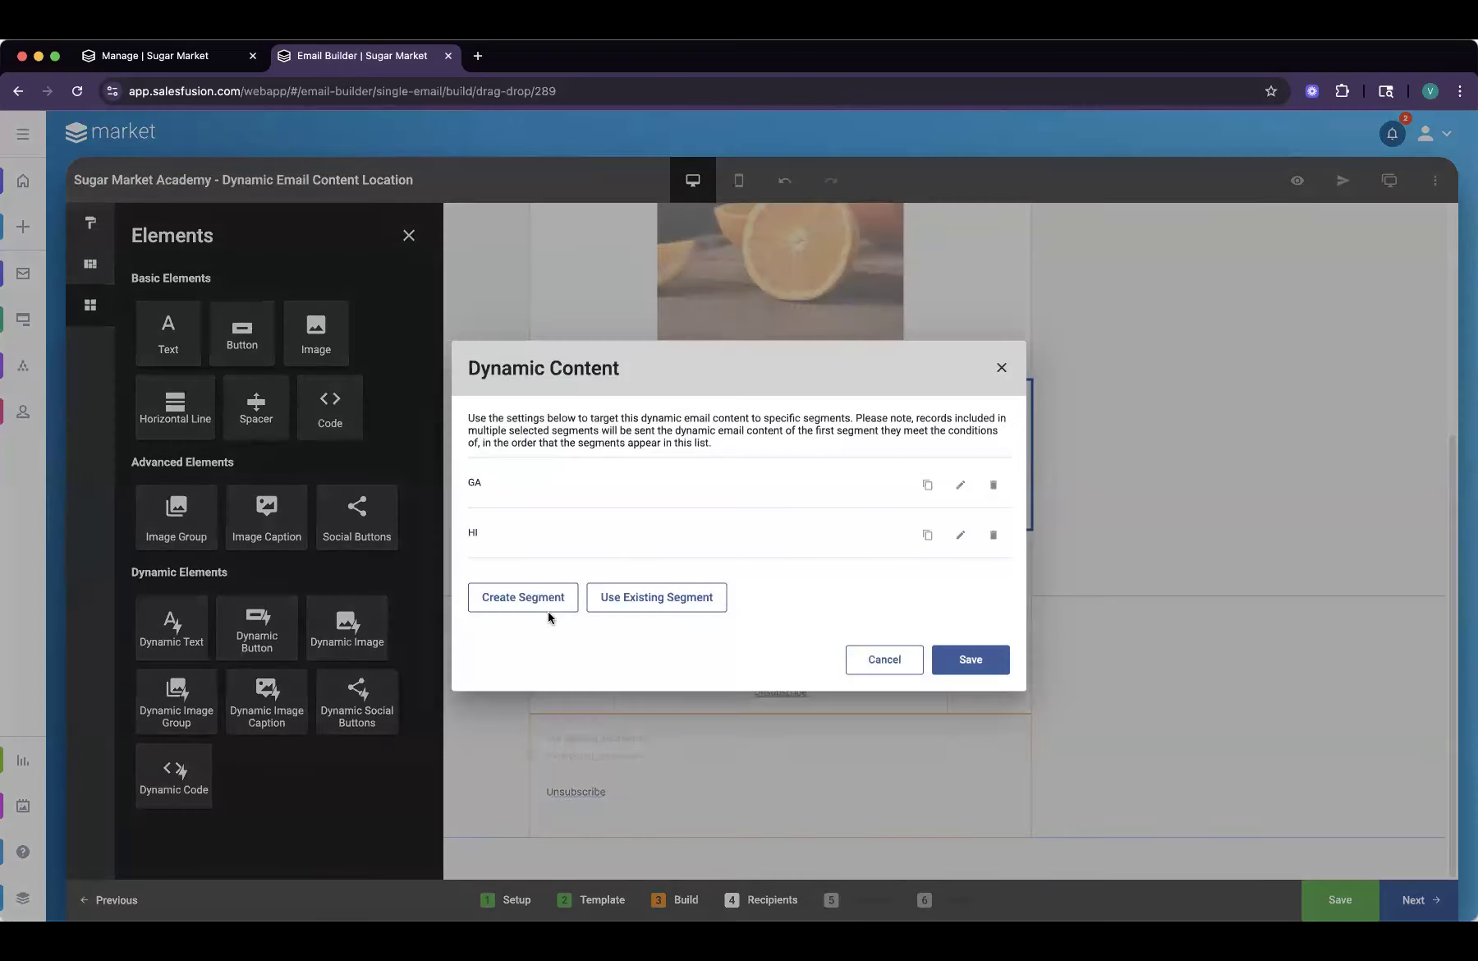
left_click(666, 606)
left_click(526, 534)
left_click(556, 581)
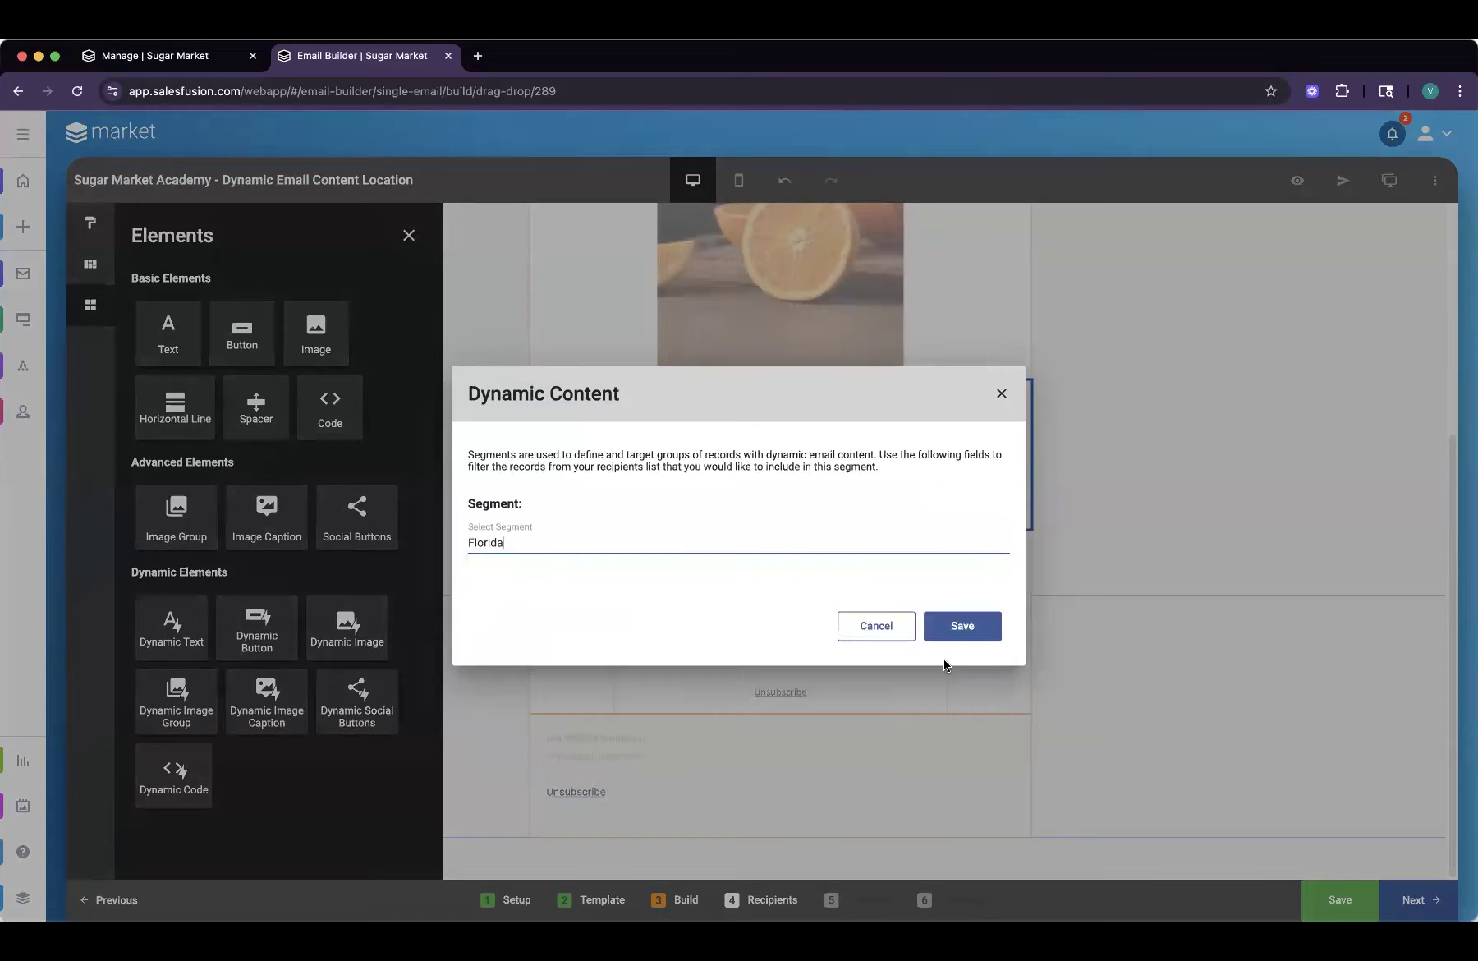
left_click(968, 632)
left_click(944, 686)
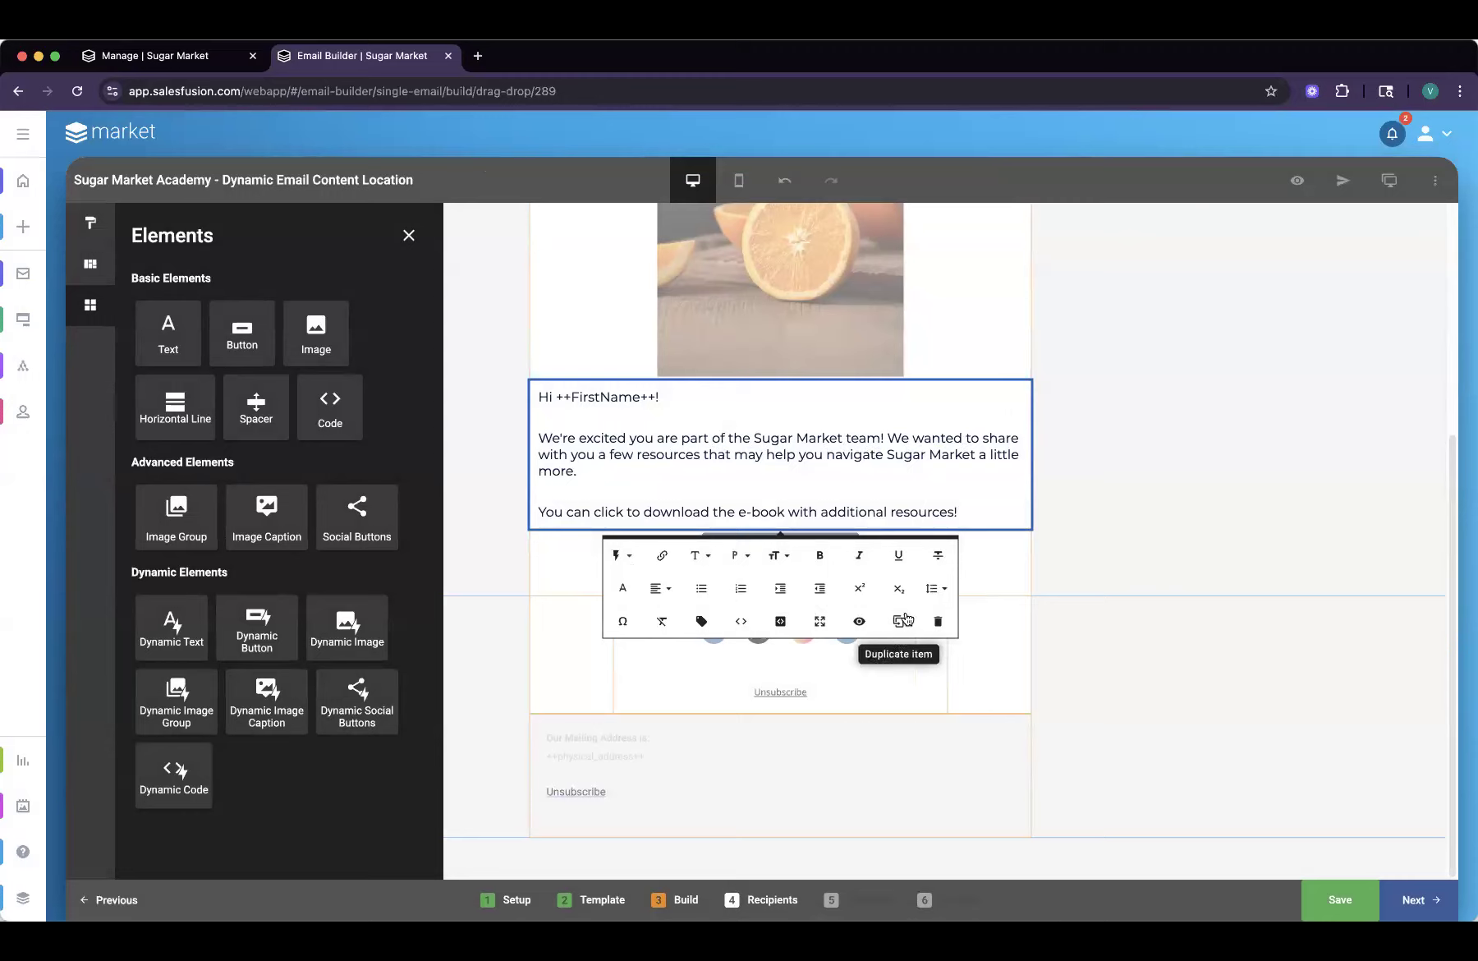
left_click(1275, 526)
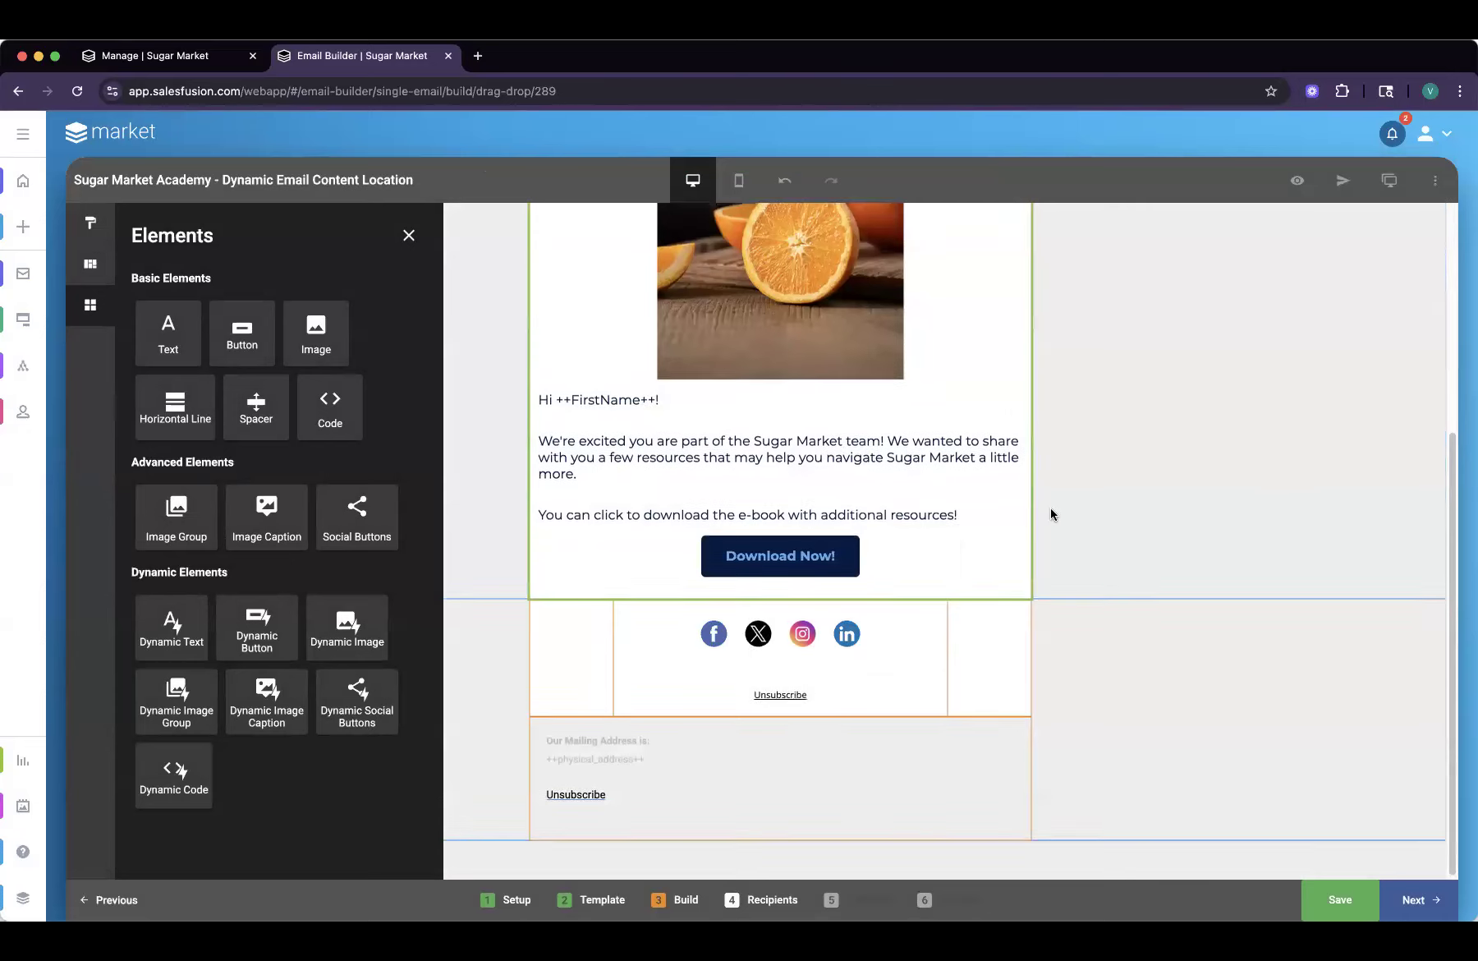
- Open the email preview and view the Default and GA variations across all dynamic elements
scroll(1059, 509, "up", 5)
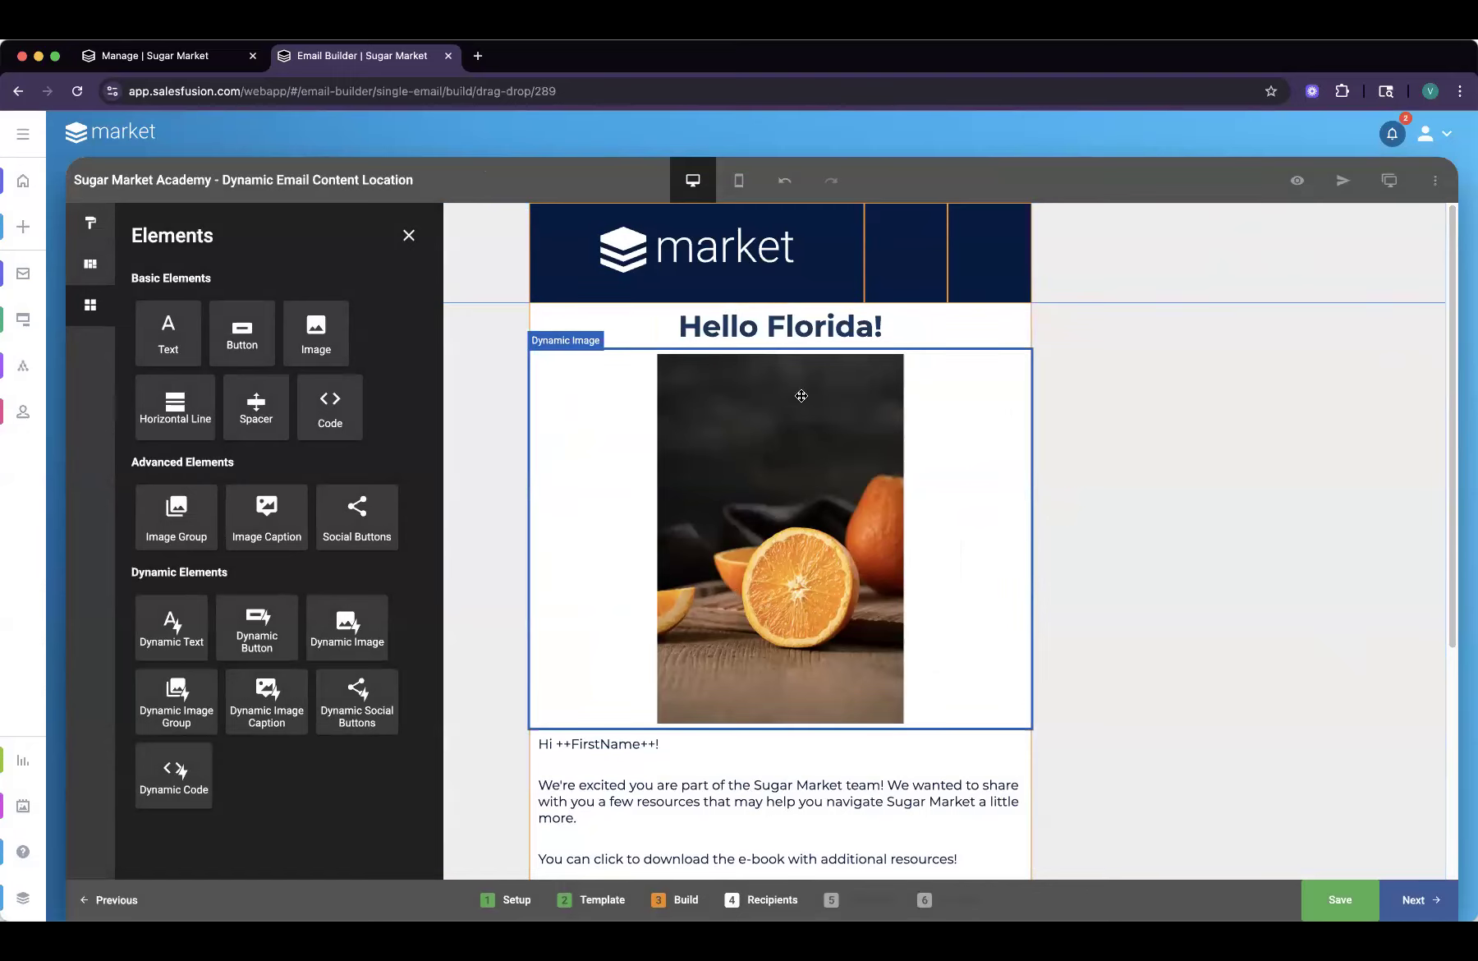
left_click(1294, 186)
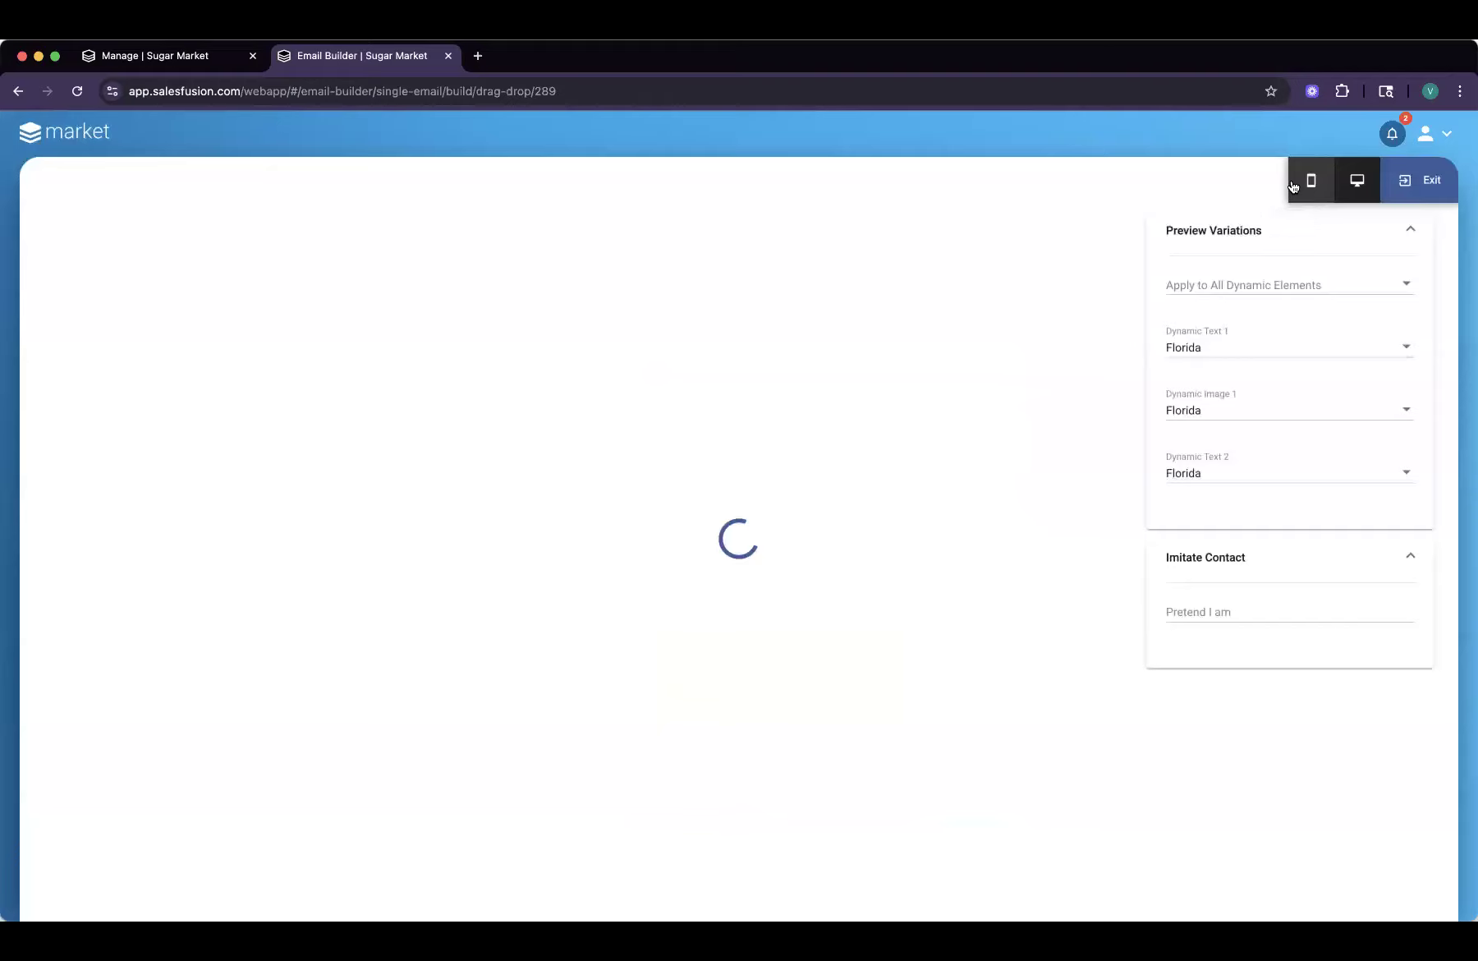
left_click(1224, 285)
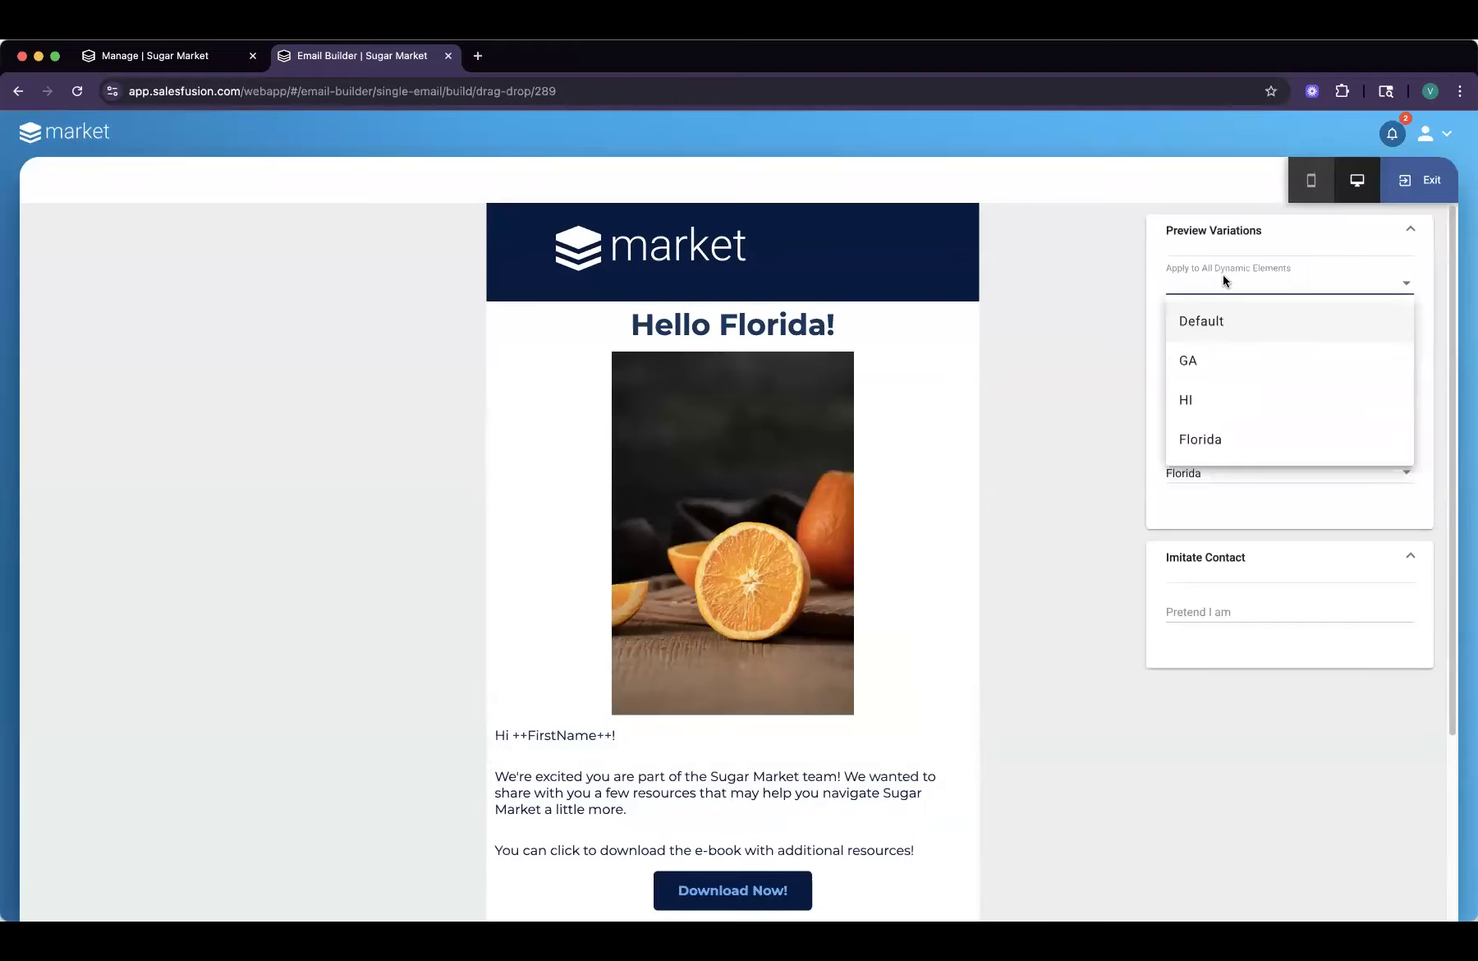
left_click(1209, 329)
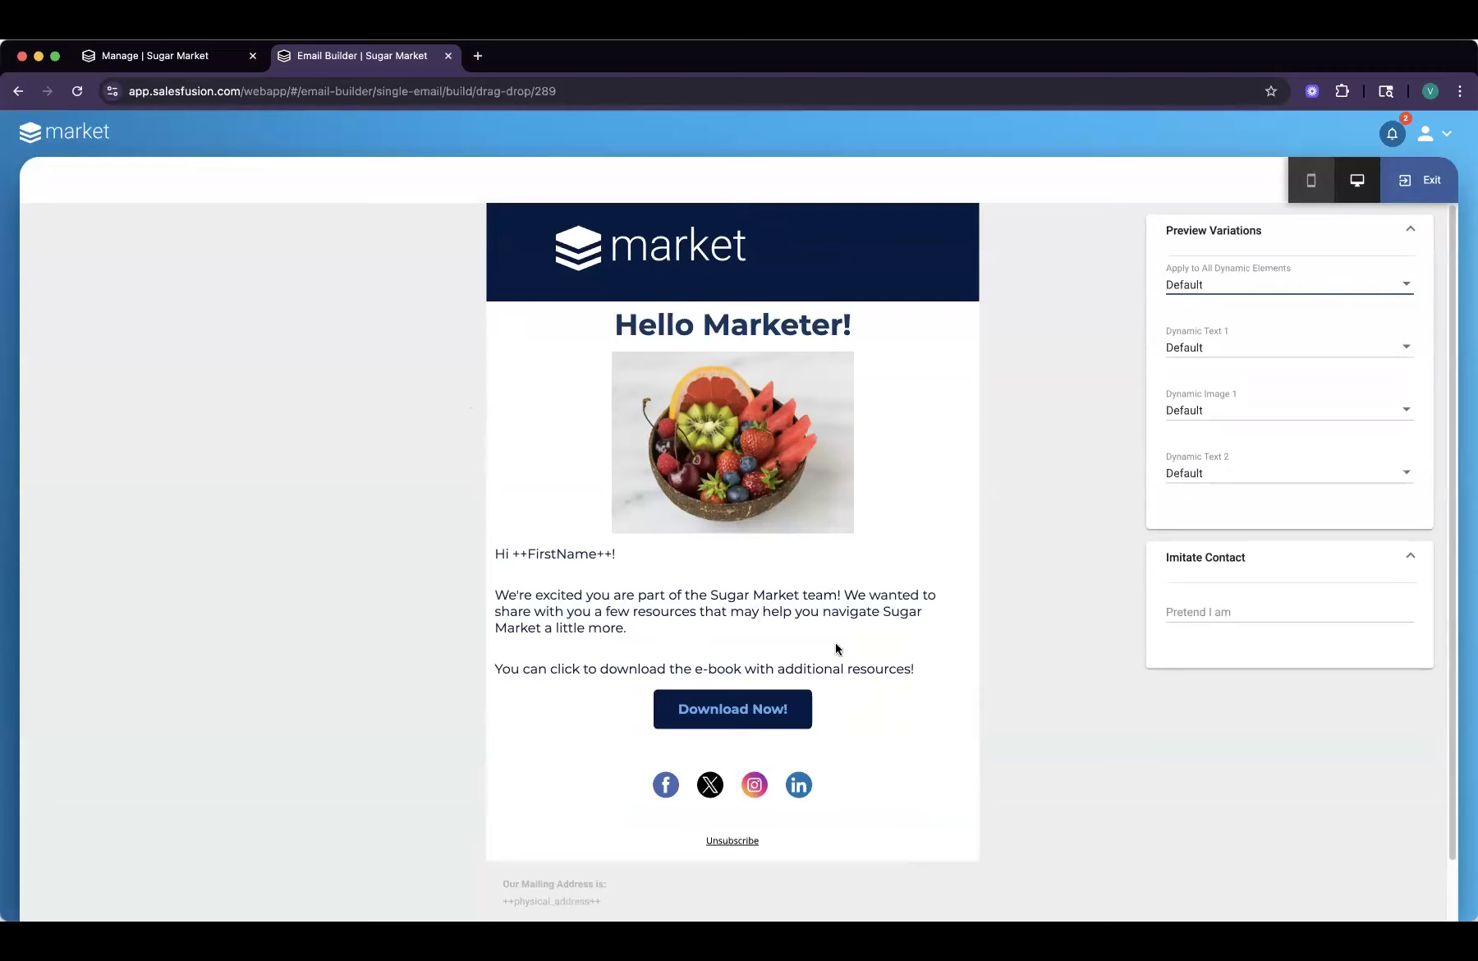
left_click(1264, 278)
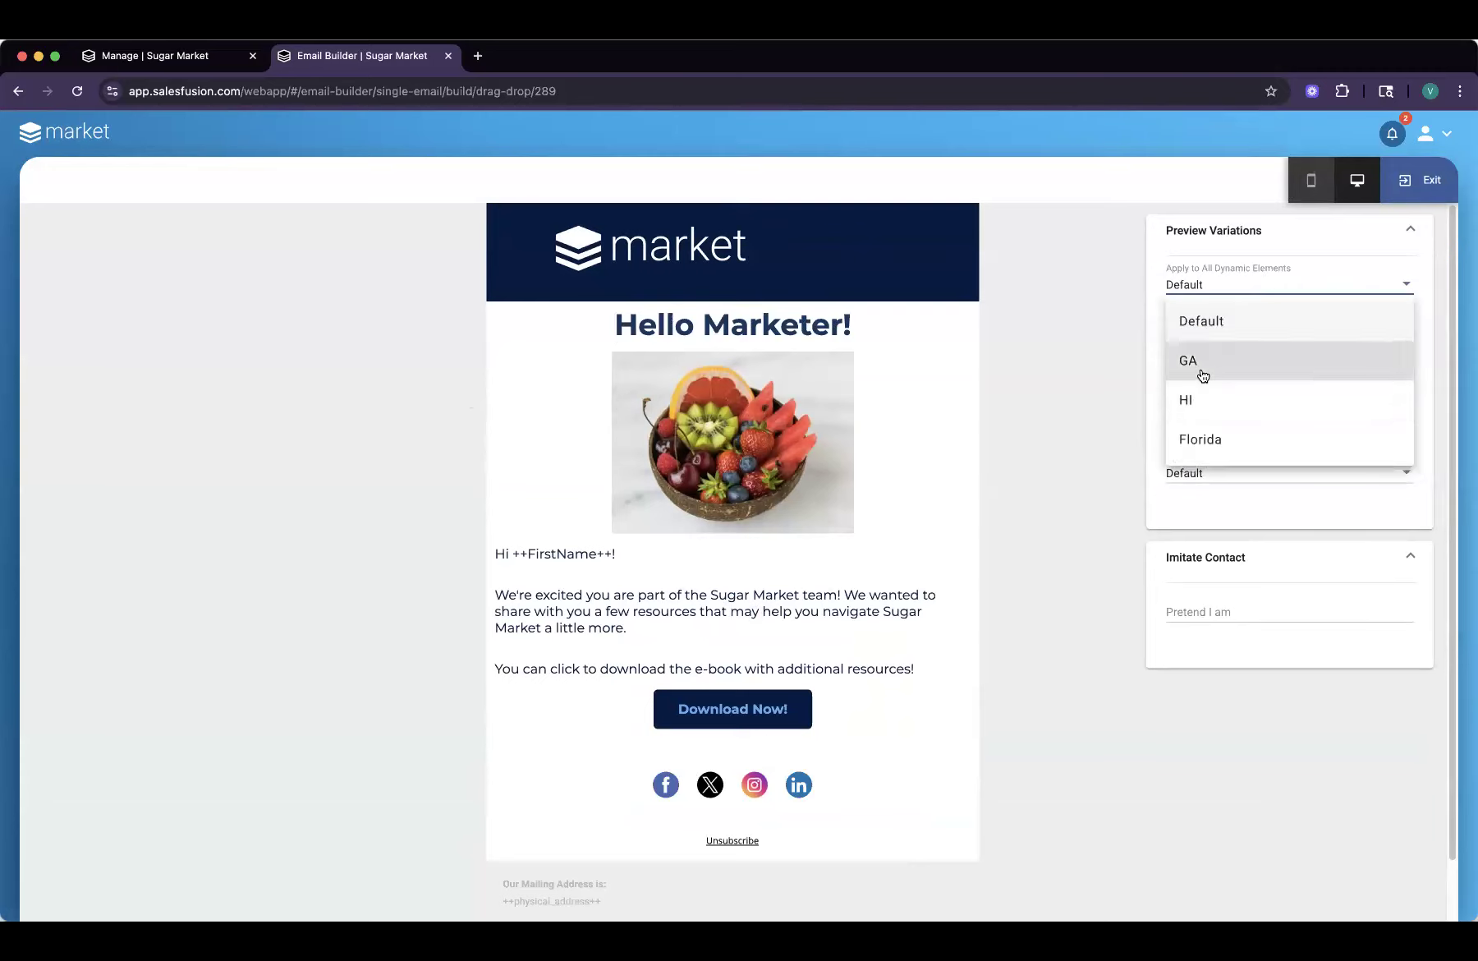
left_click(1203, 375)
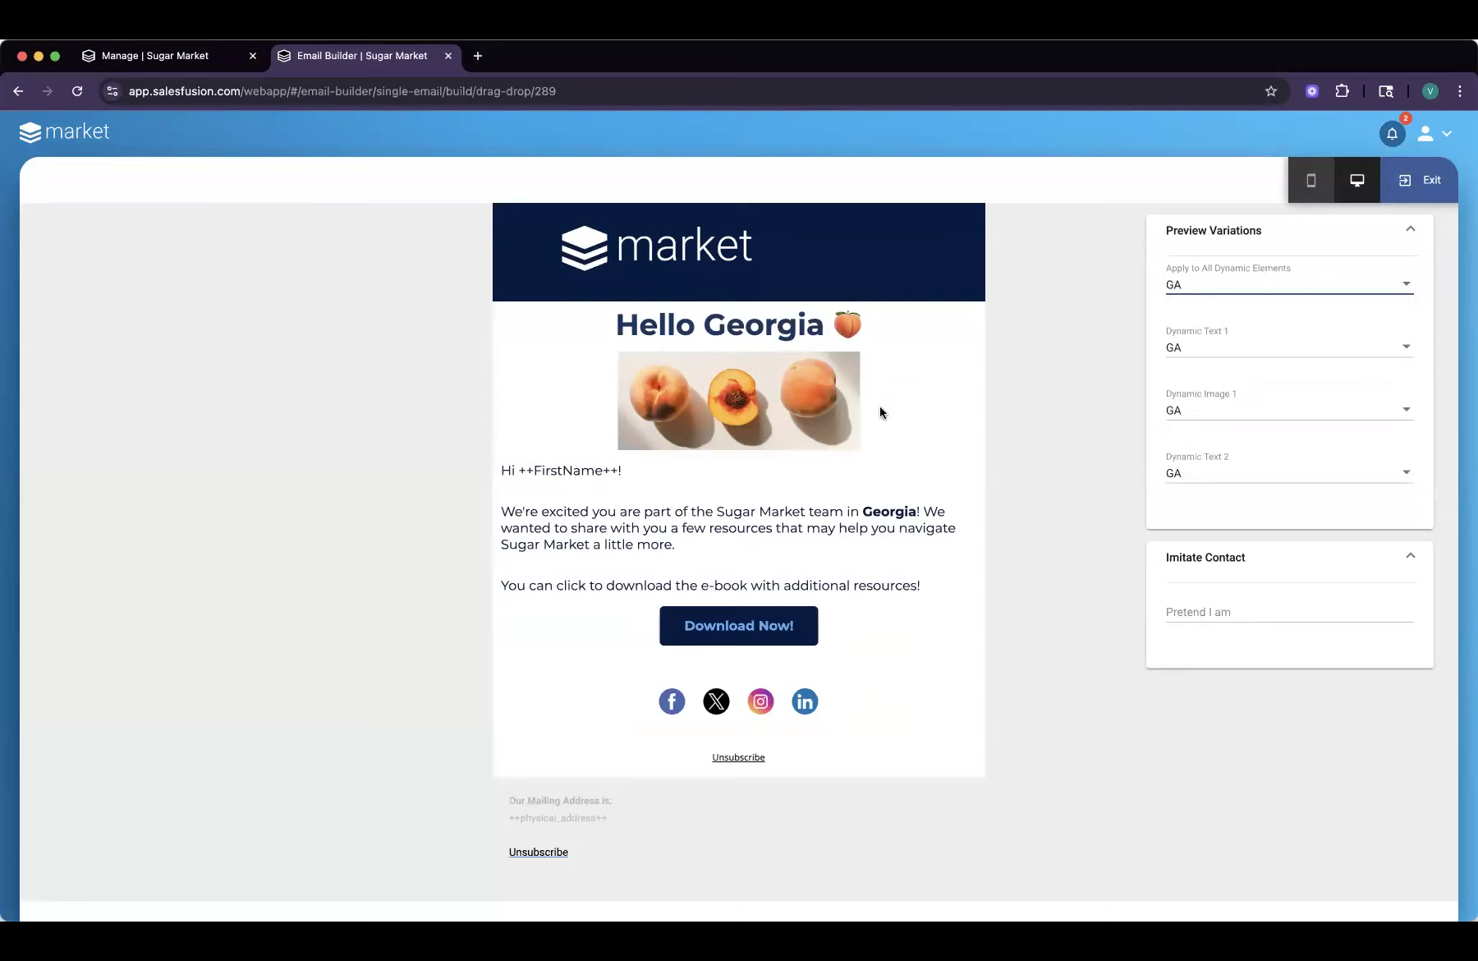
left_click_drag(889, 512, 897, 525)
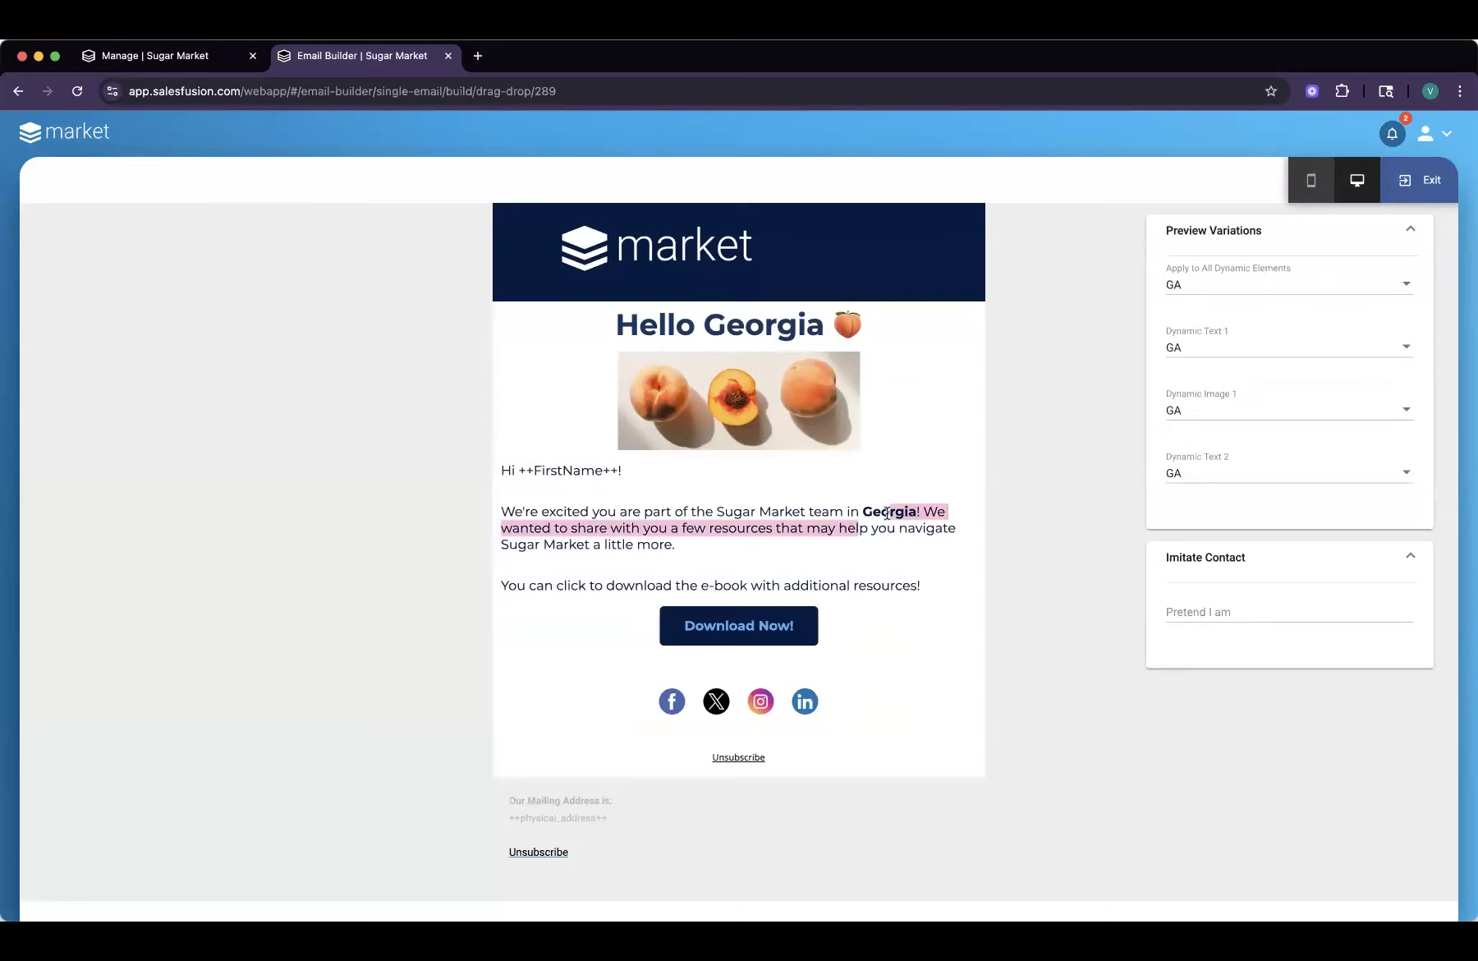
left_click(895, 527)
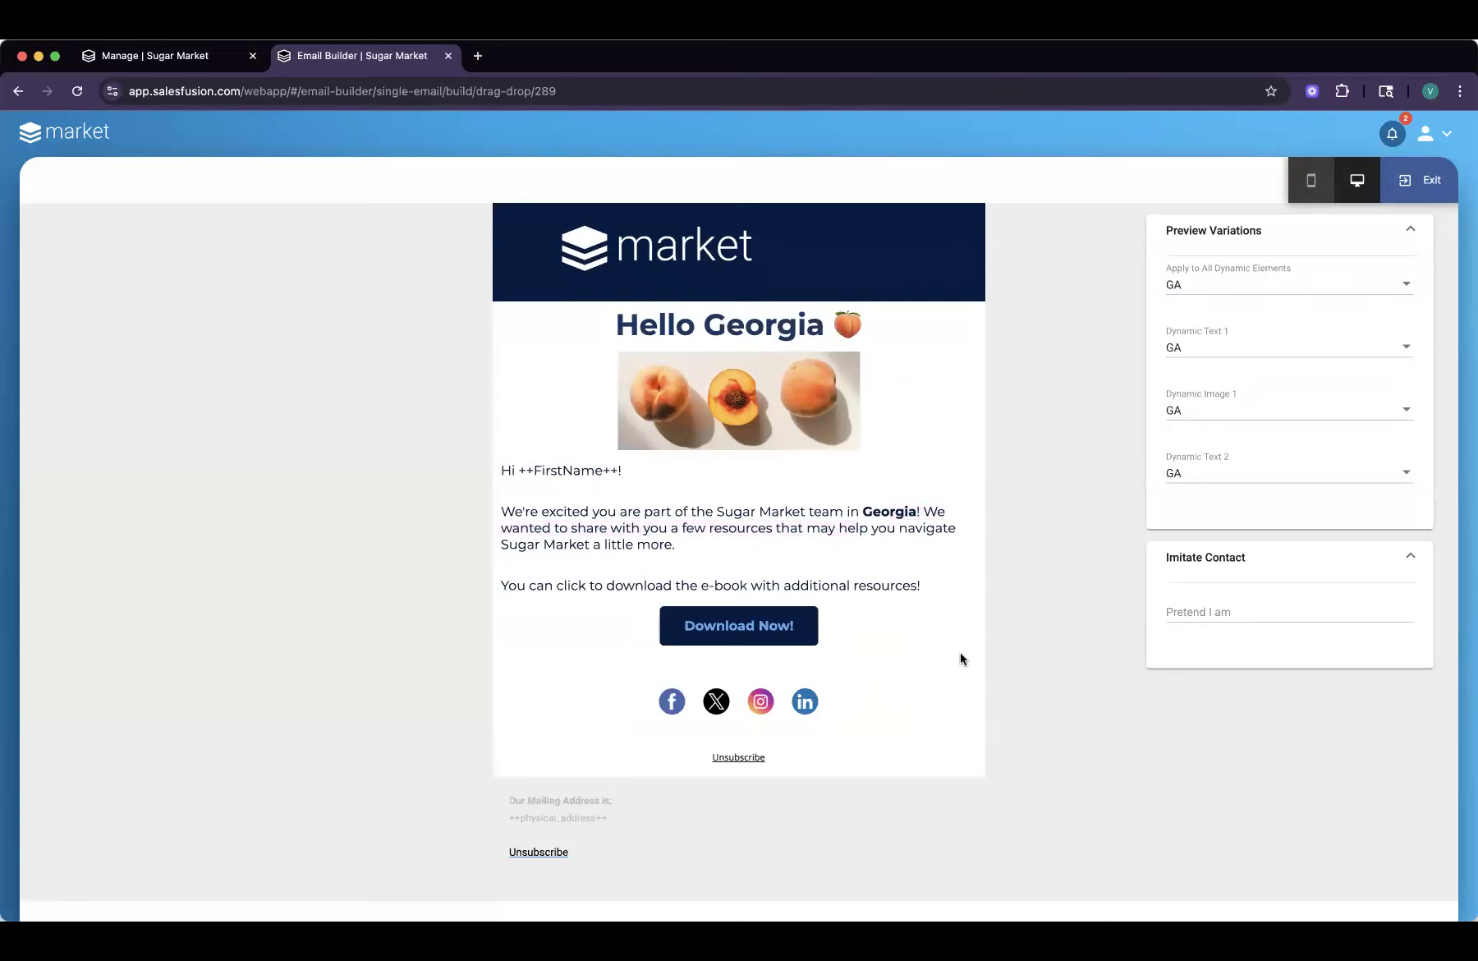
- Preview the HI and Florida variations for all dynamic elements, and return the preview to Default
left_click(1254, 285)
left_click(1240, 409)
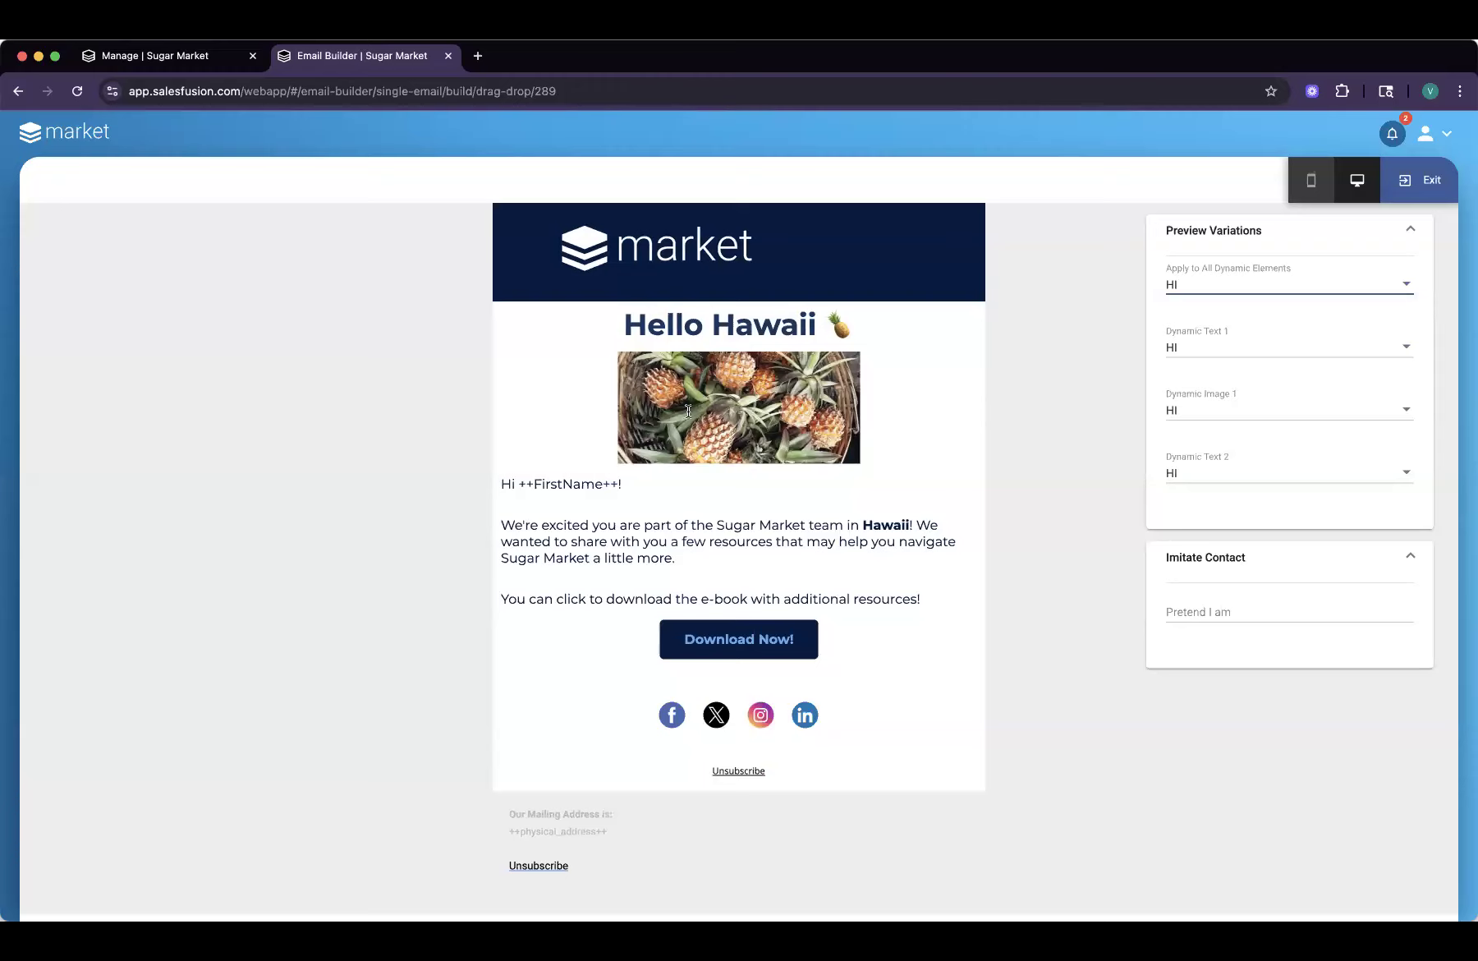
left_click(1283, 297)
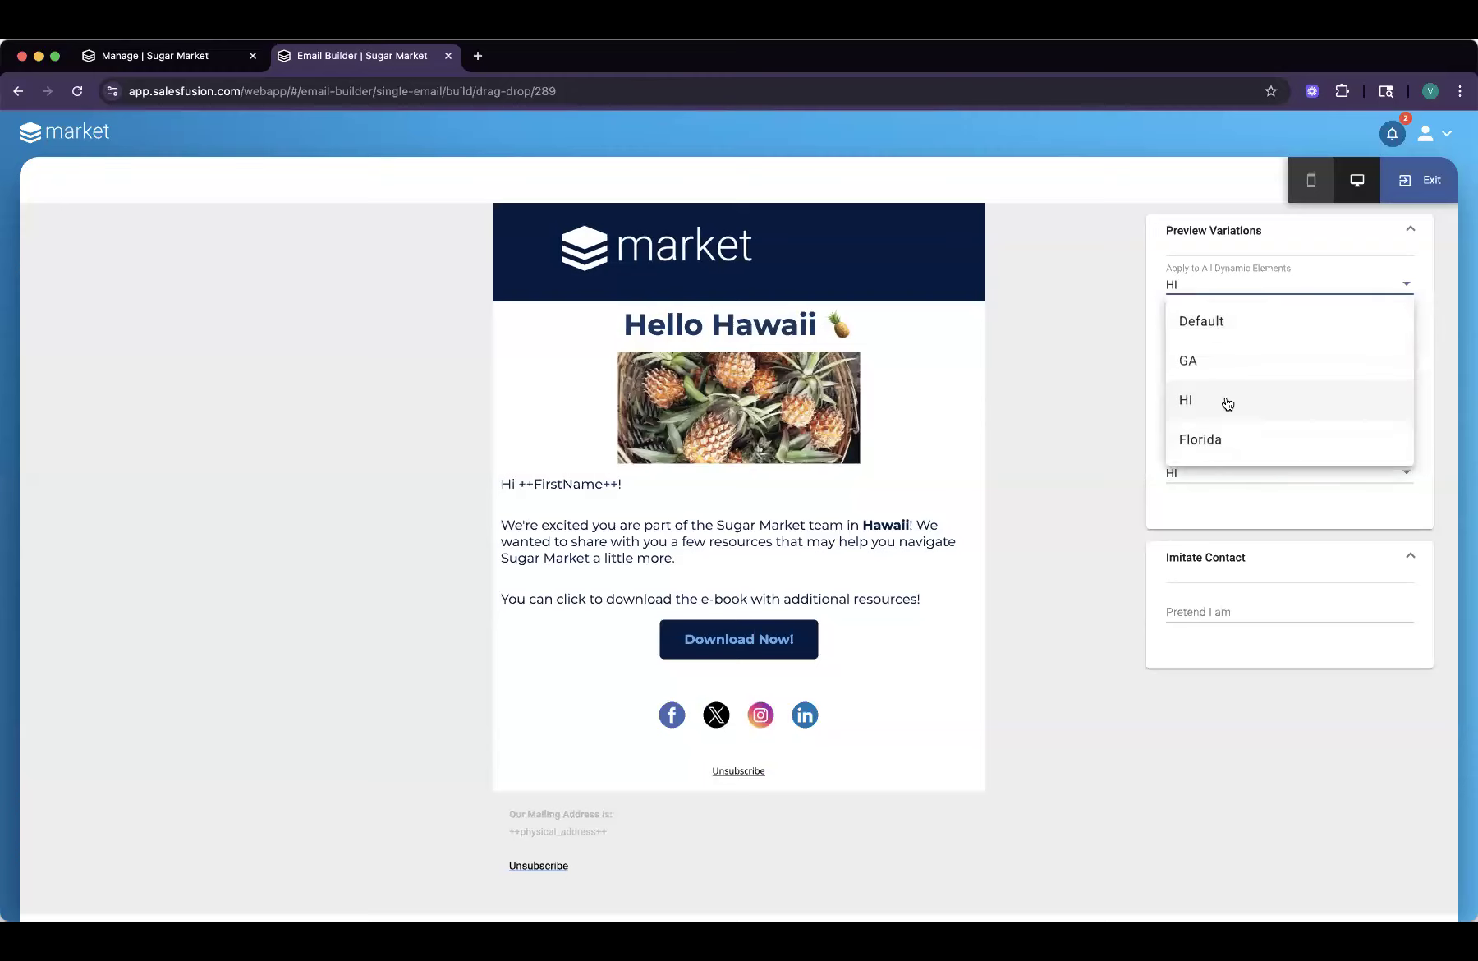
left_click(1215, 440)
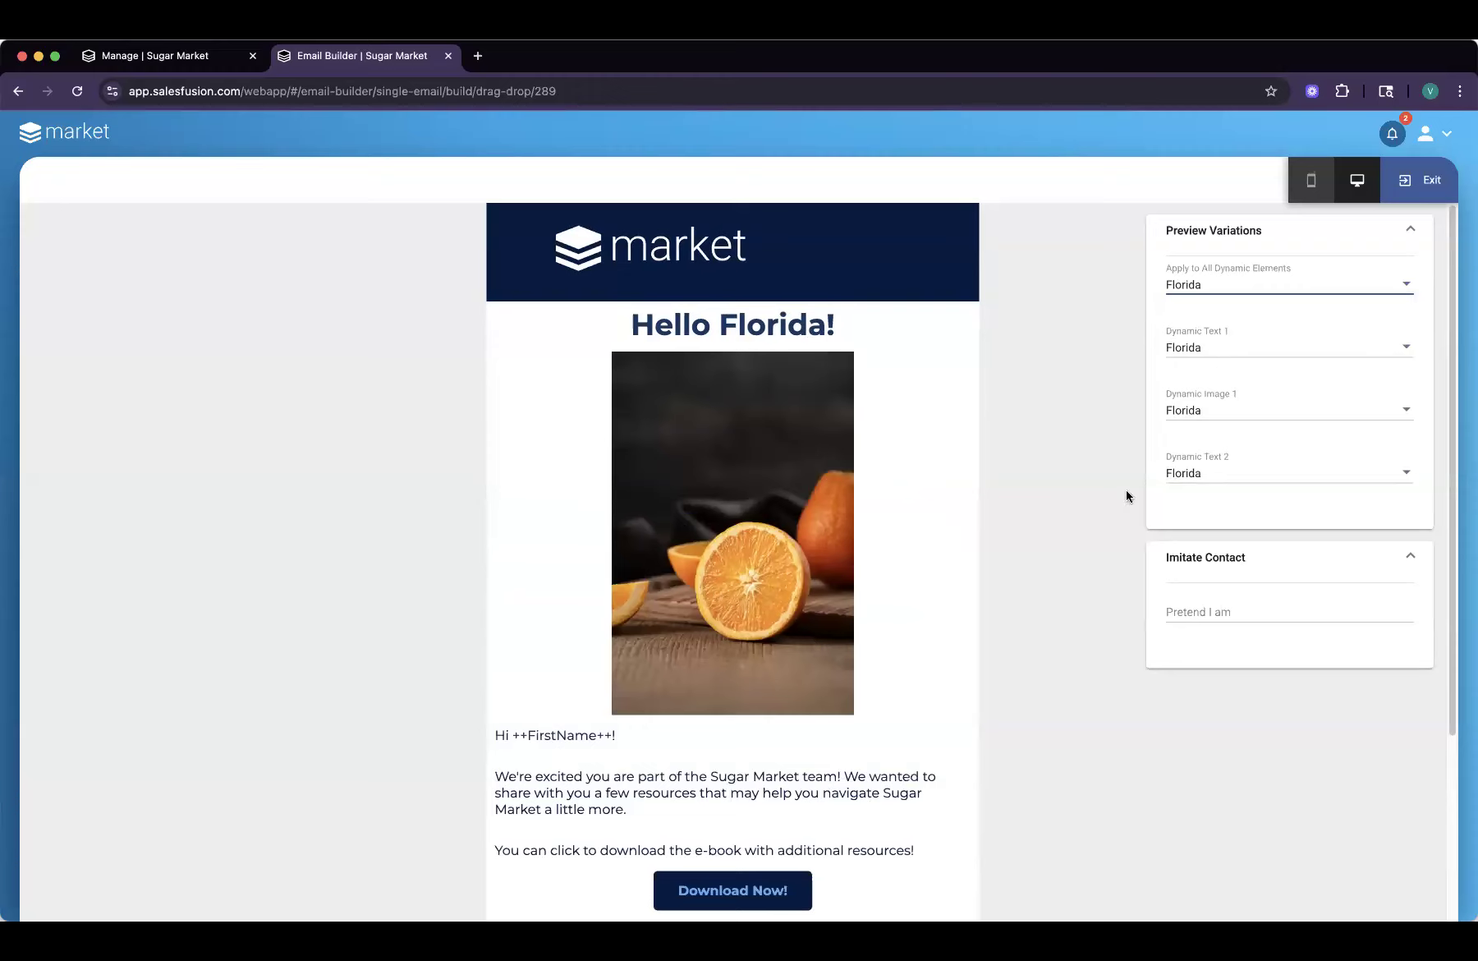
left_click(1231, 294)
left_click(1179, 338)
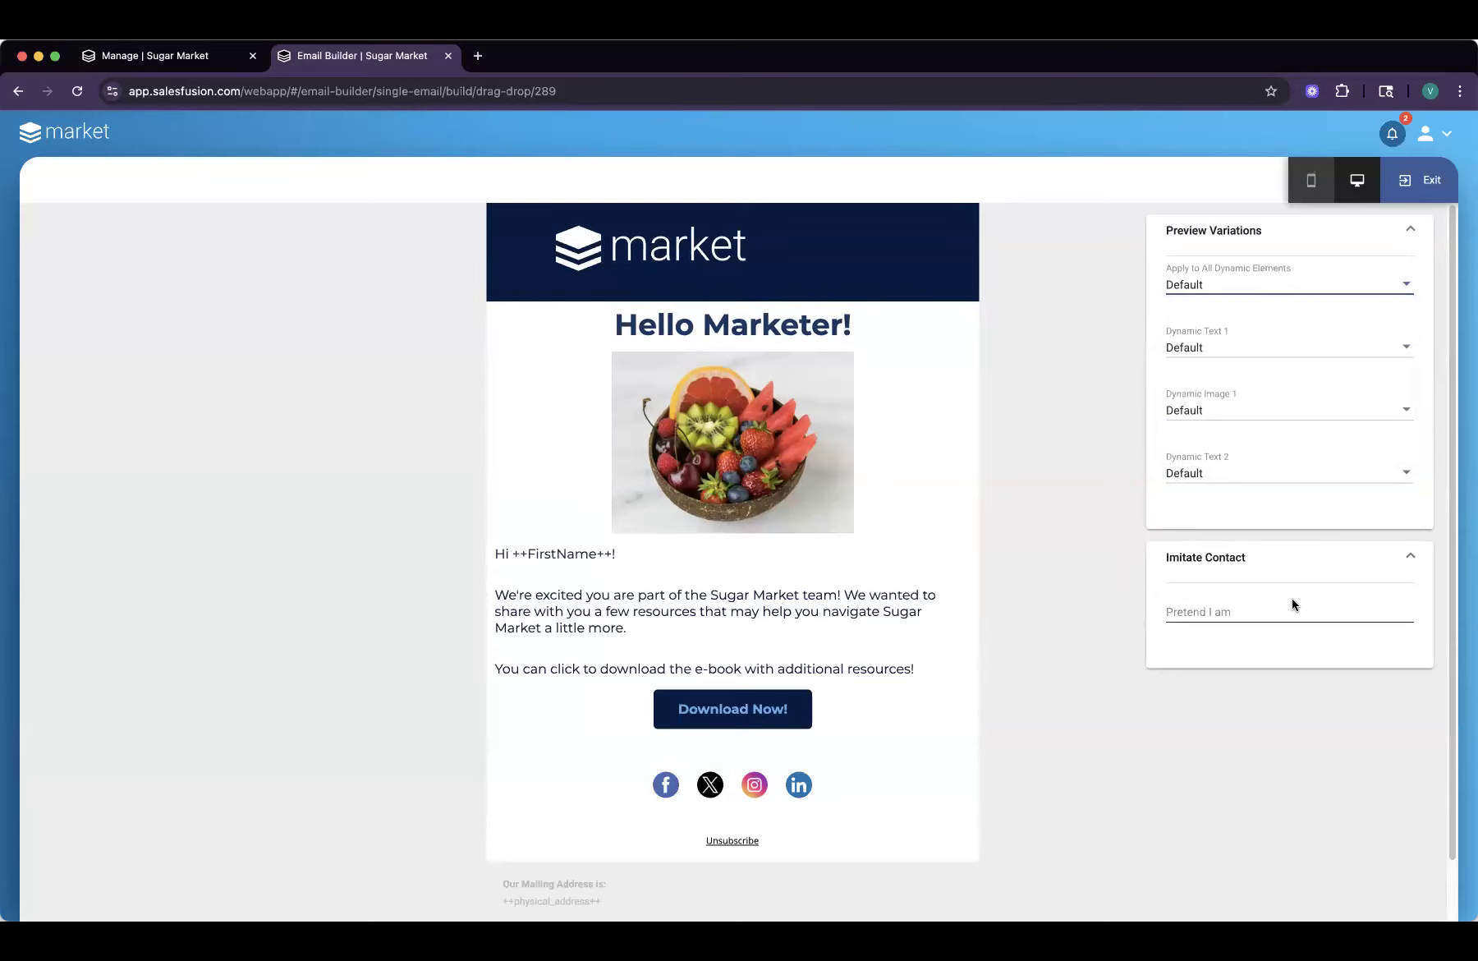
- Preview the email as the contact from A Sweet Fake Company by imitating that contact's e-mail address
left_click(1269, 615)
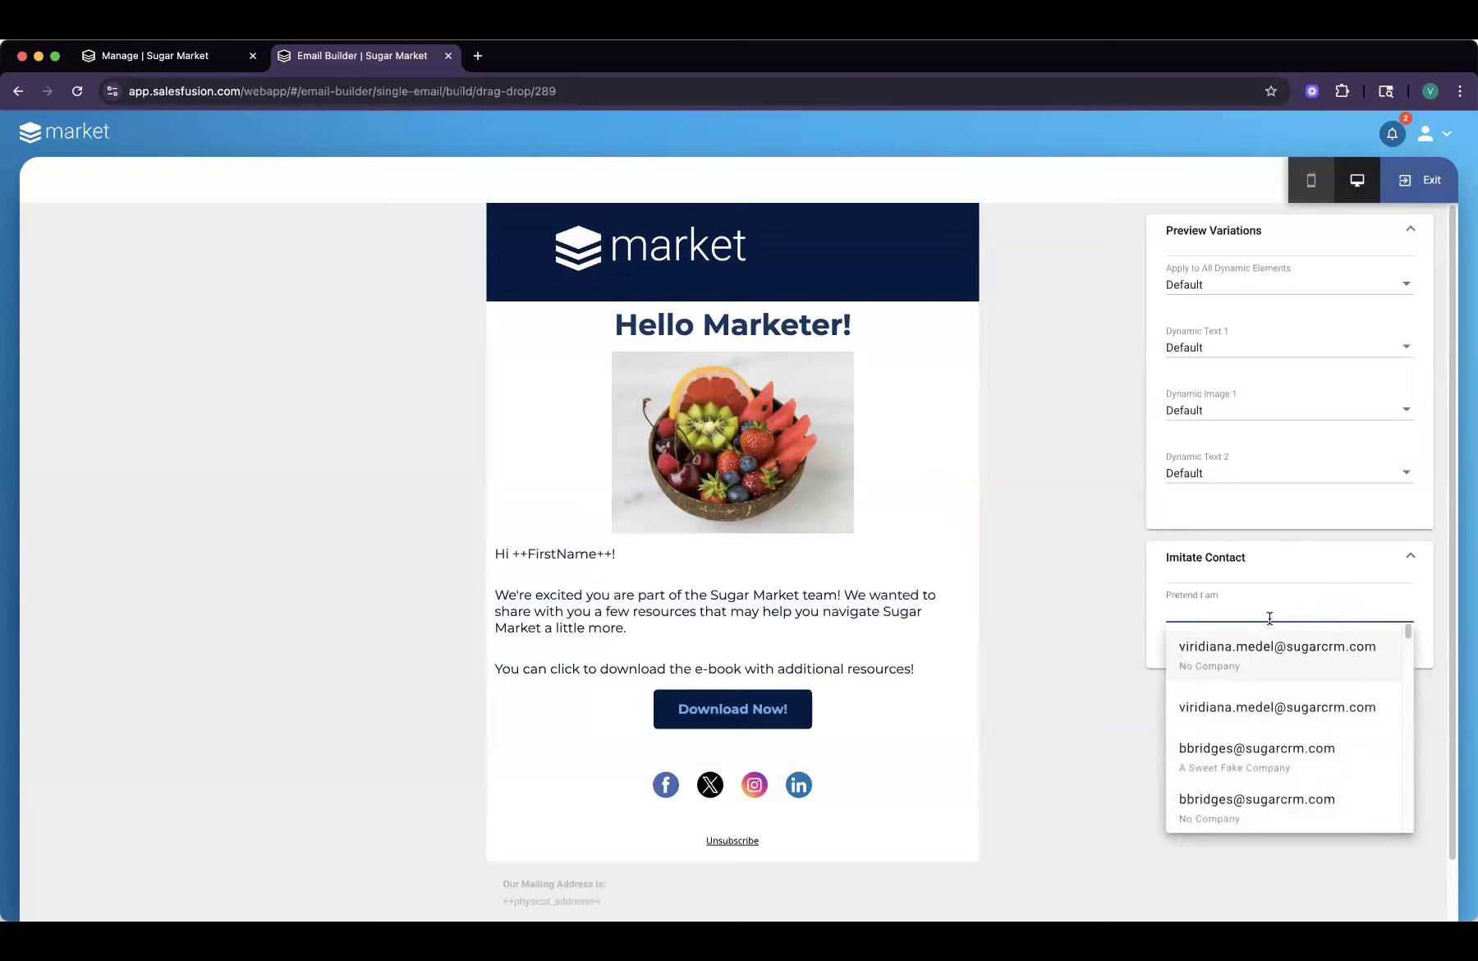
left_click(1249, 756)
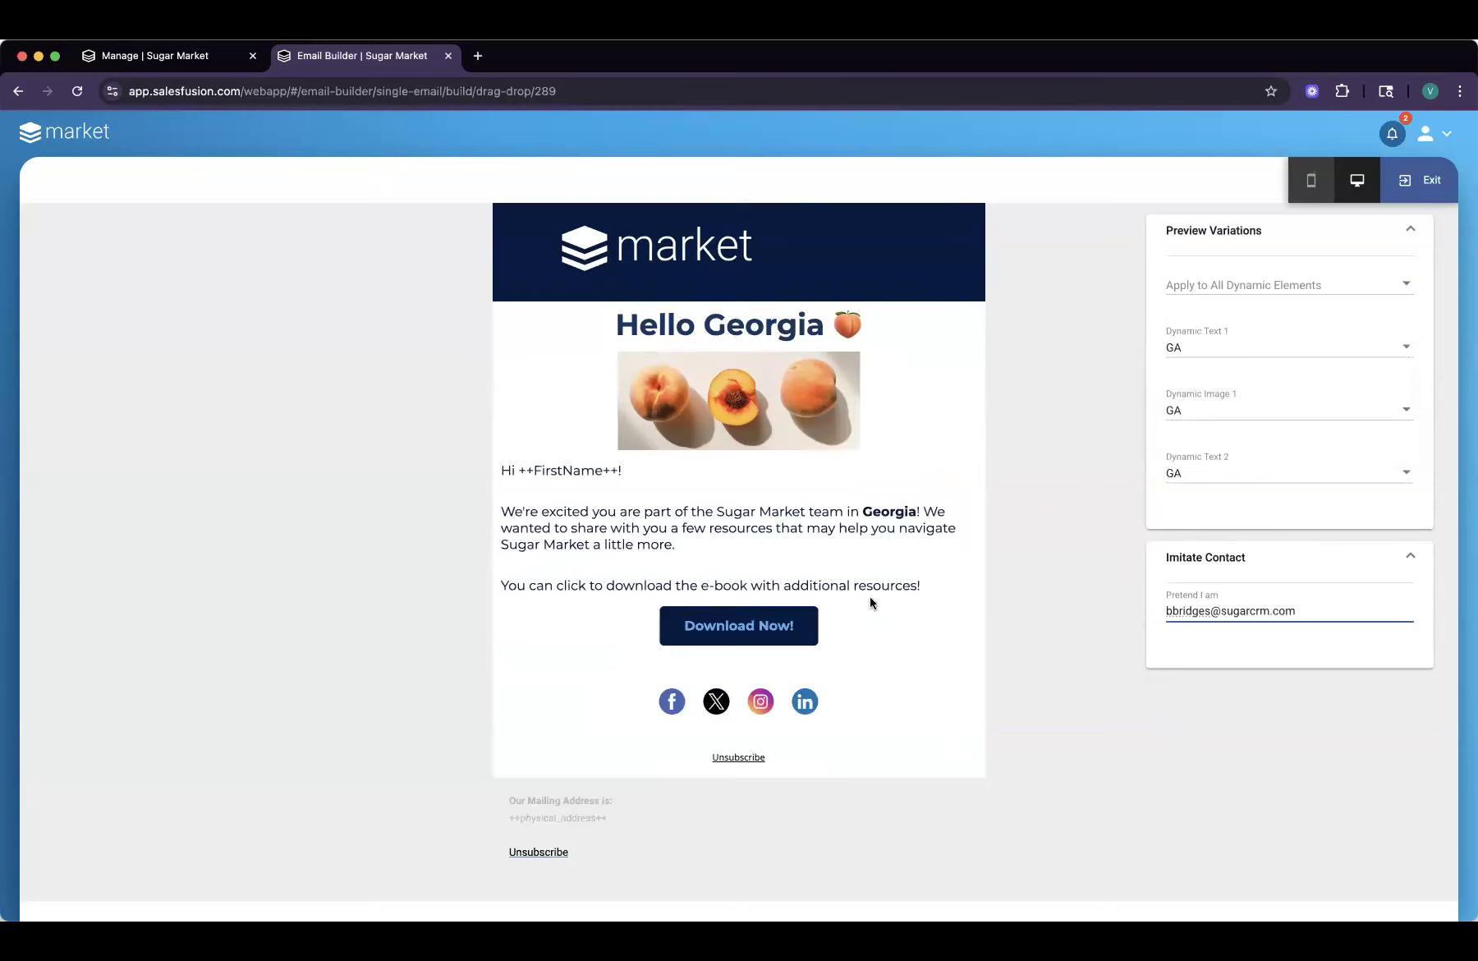
- Search for a different contact by partial name, imitate a matching SugarCRM contact with no company, and exit the preview
left_click(1313, 622)
key("super+a")
key("BackSpace")
type("ja")
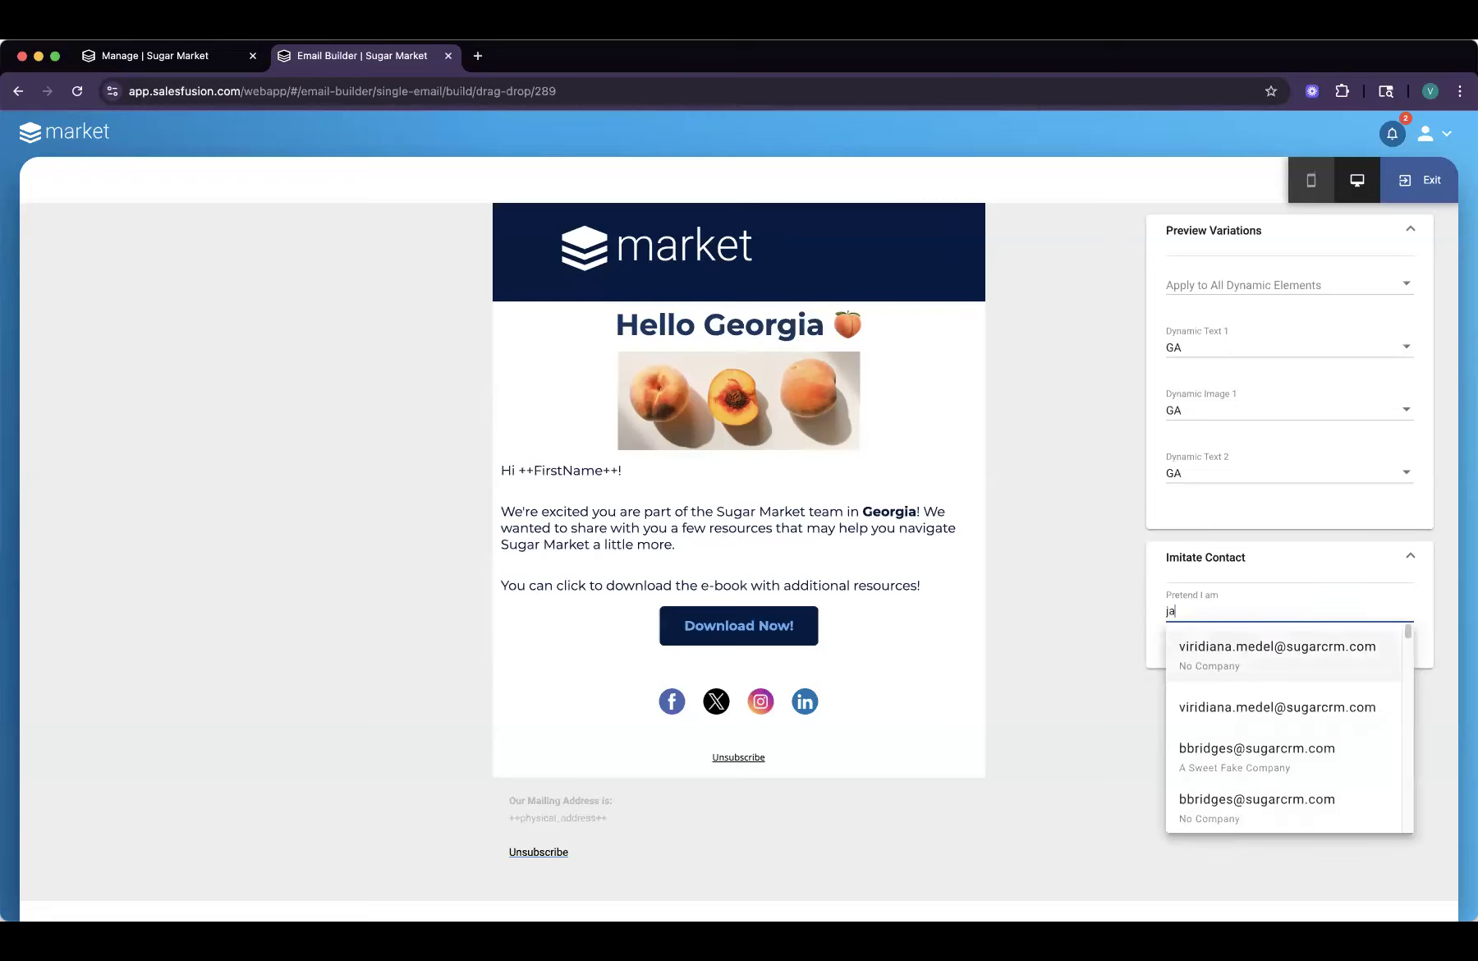
type("m")
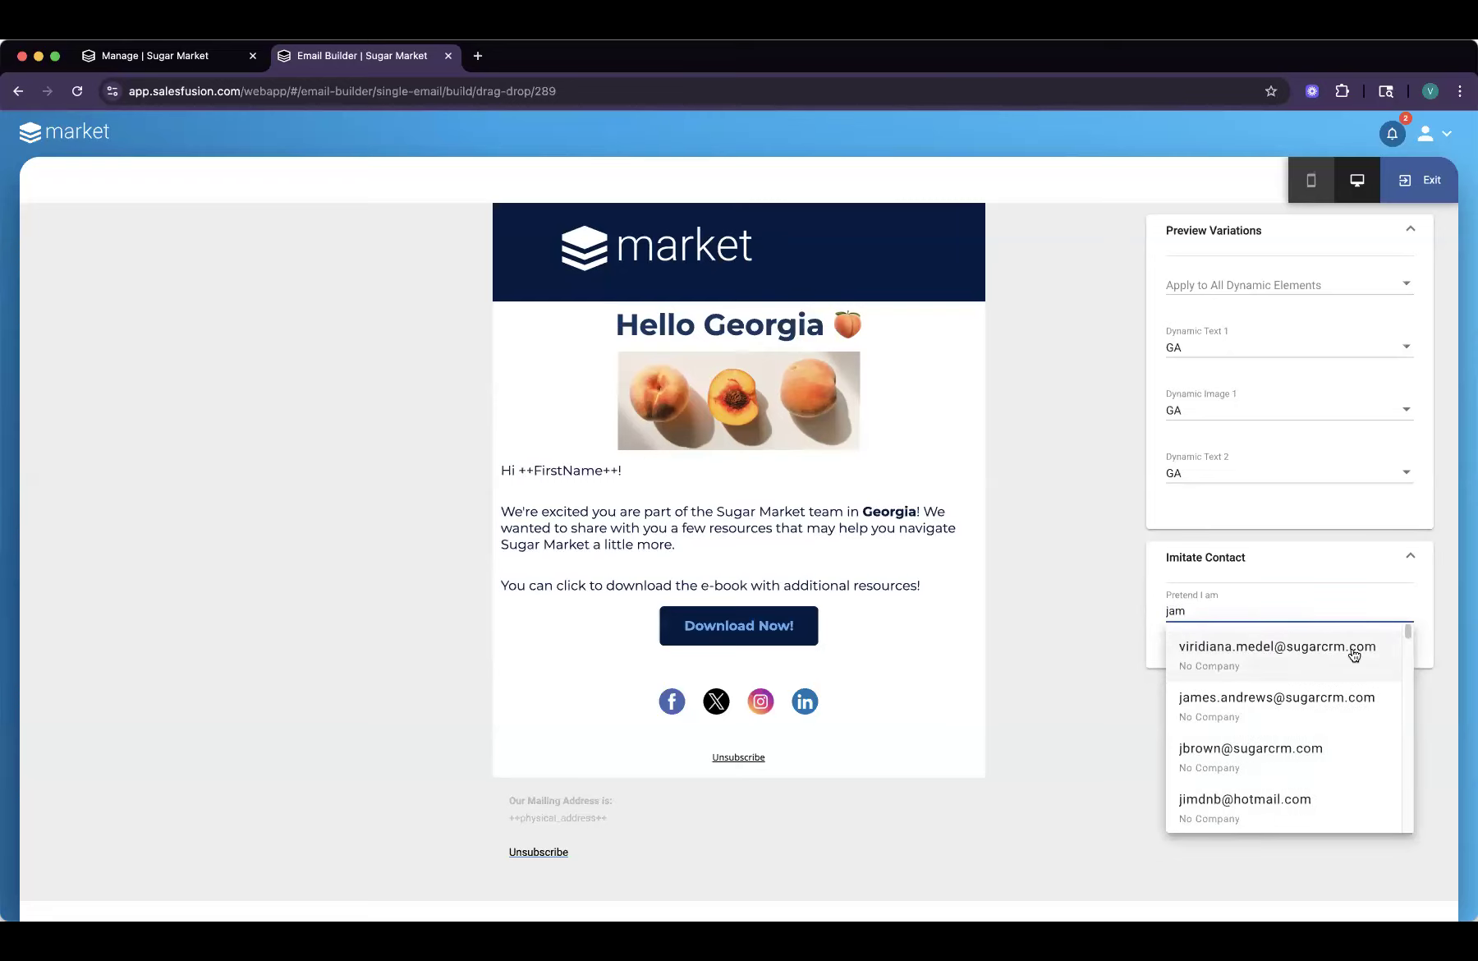
left_click(1305, 767)
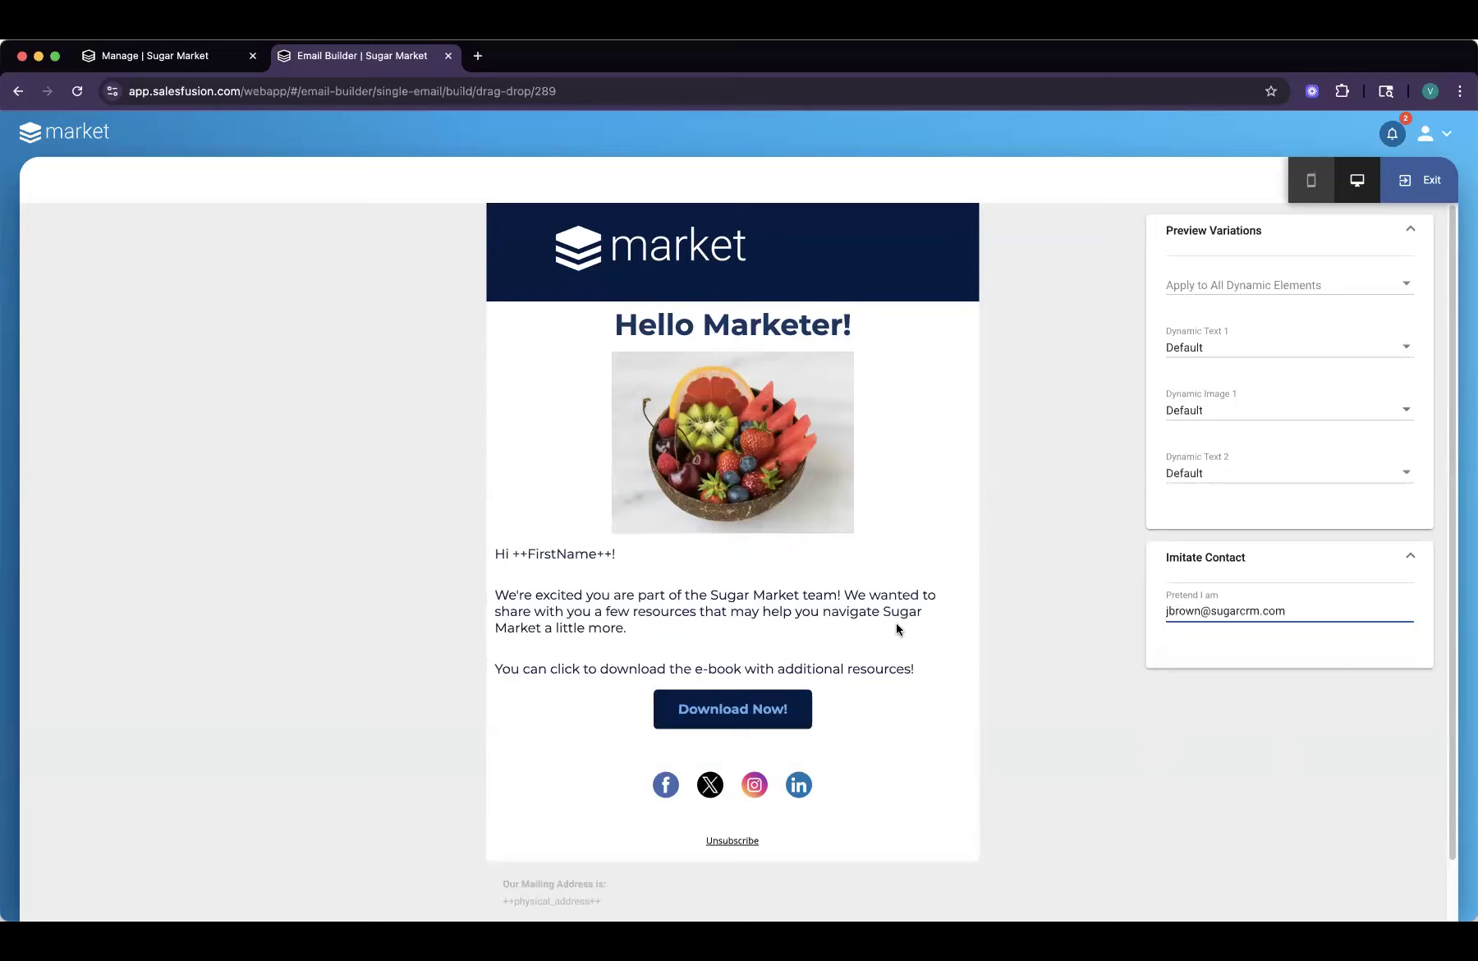
left_click(1421, 194)
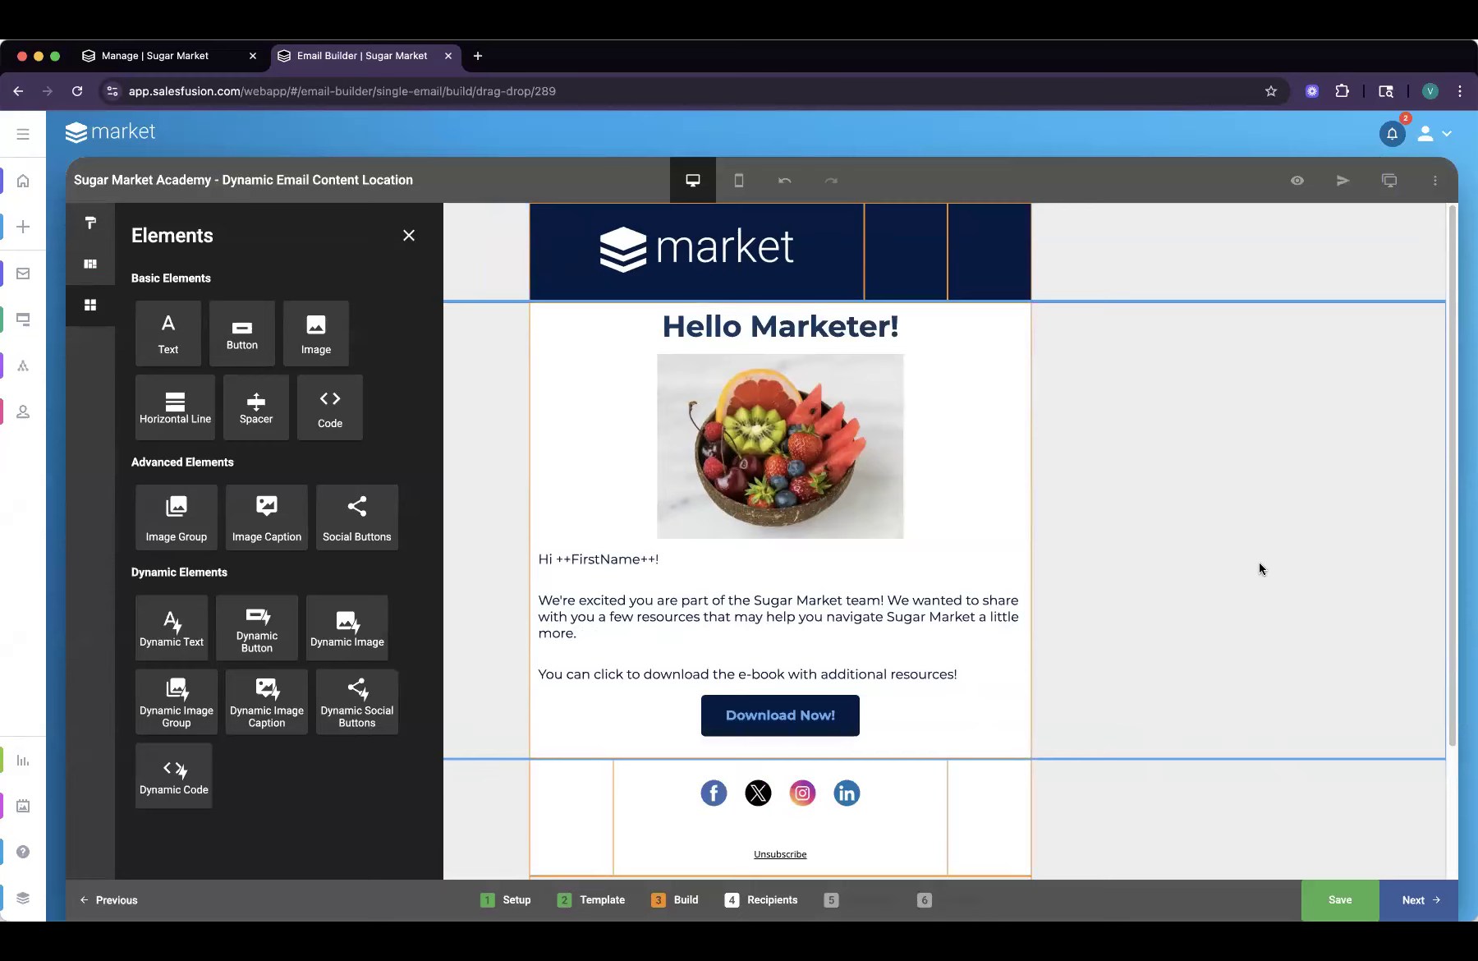
left_click(867, 557)
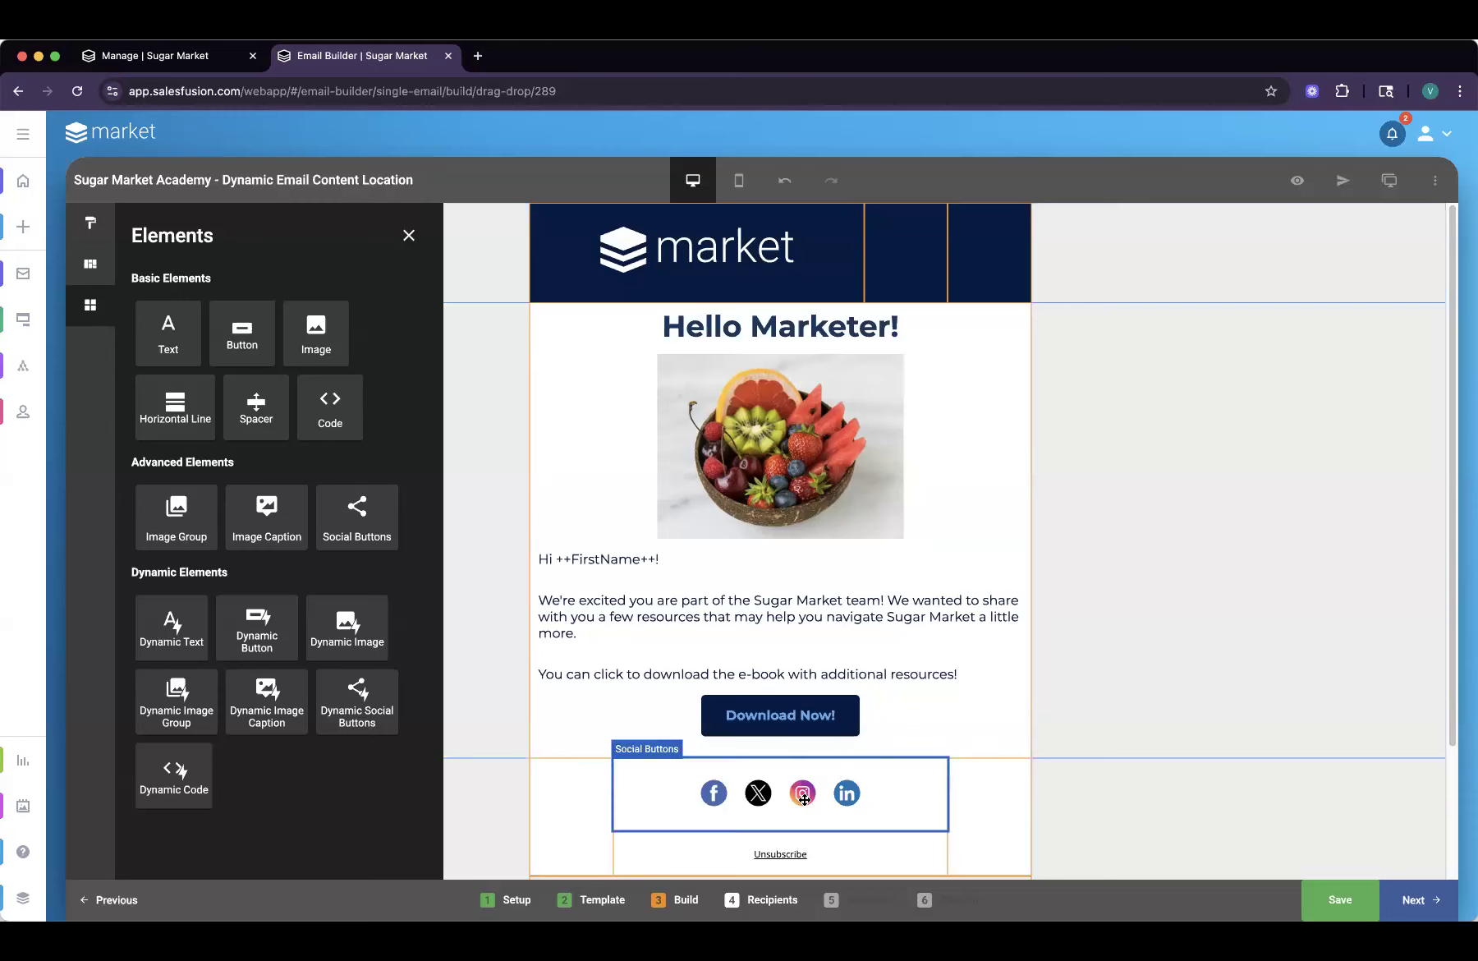
scroll(780, 739, "down", 3)
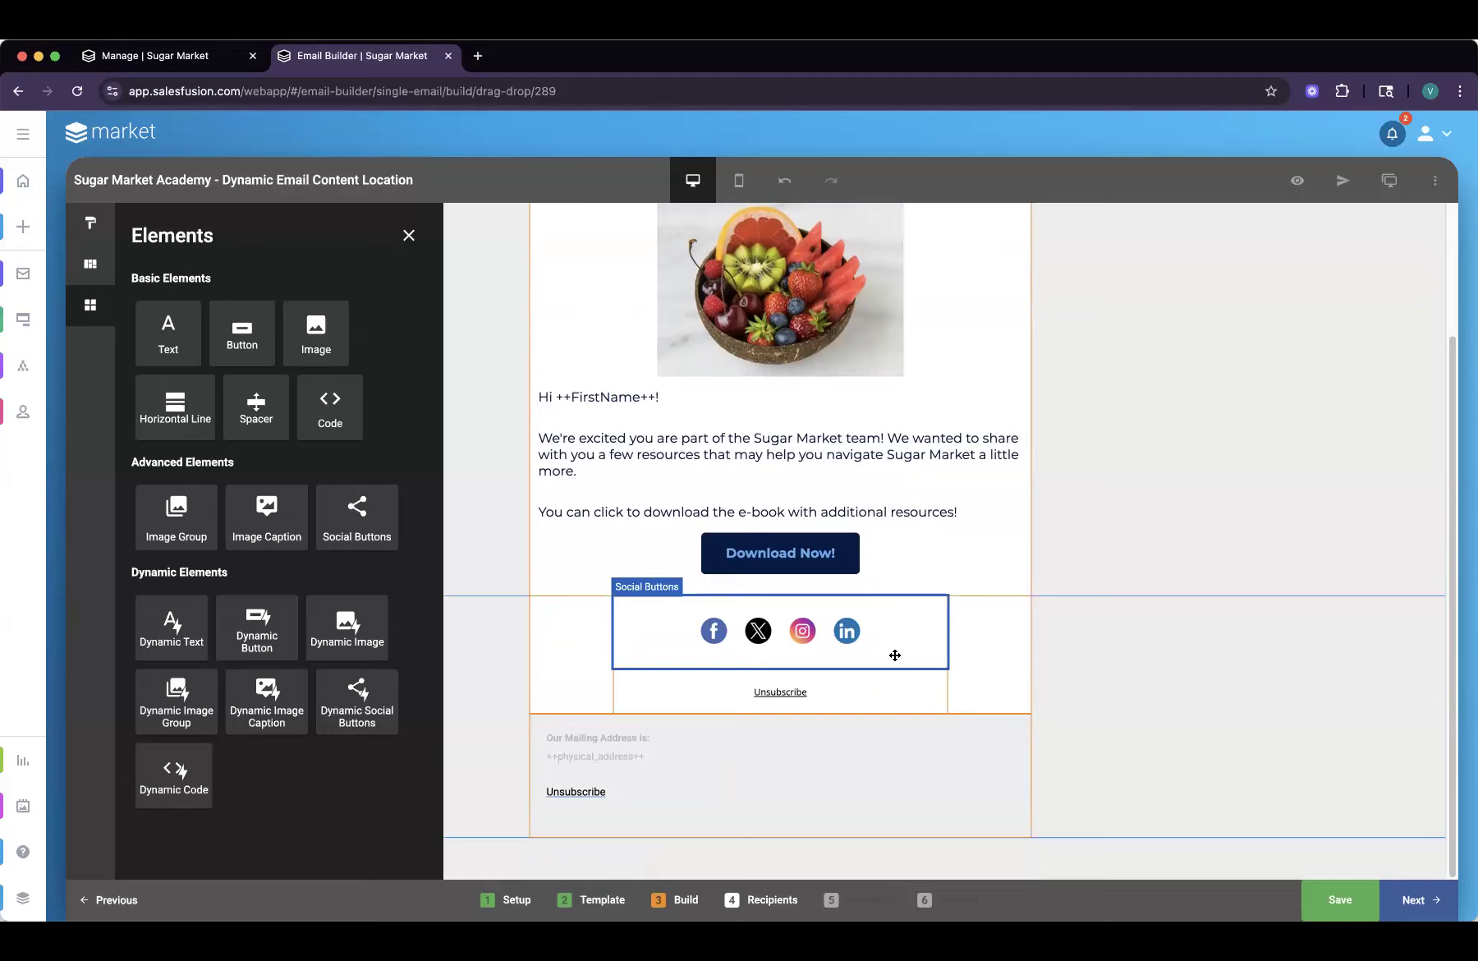
scroll(903, 657, "up", 3)
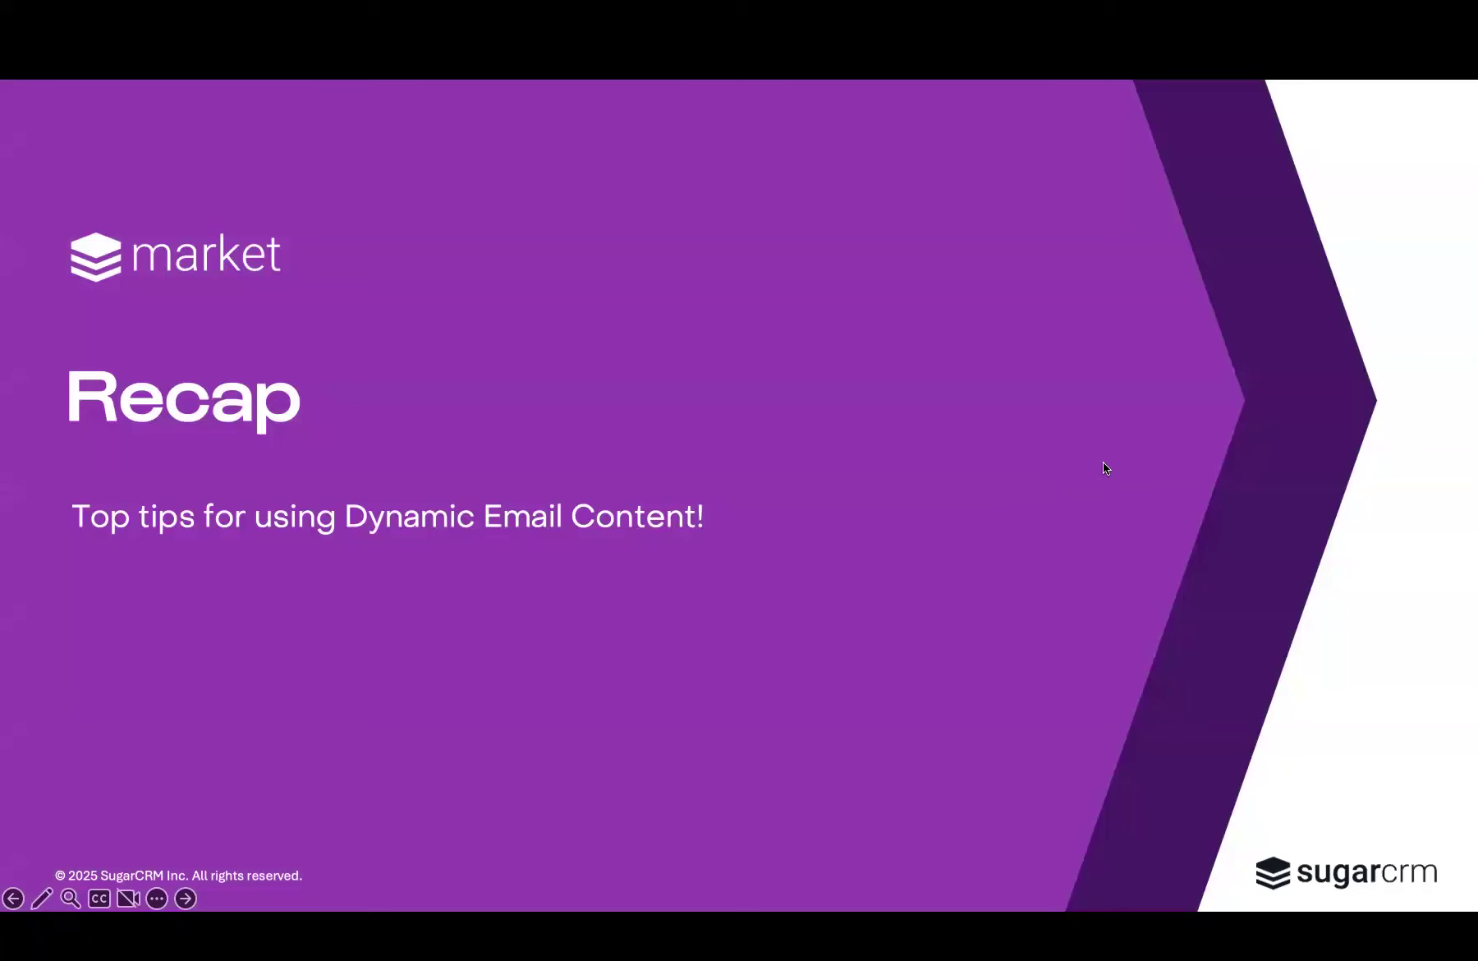
left_click(1105, 463)
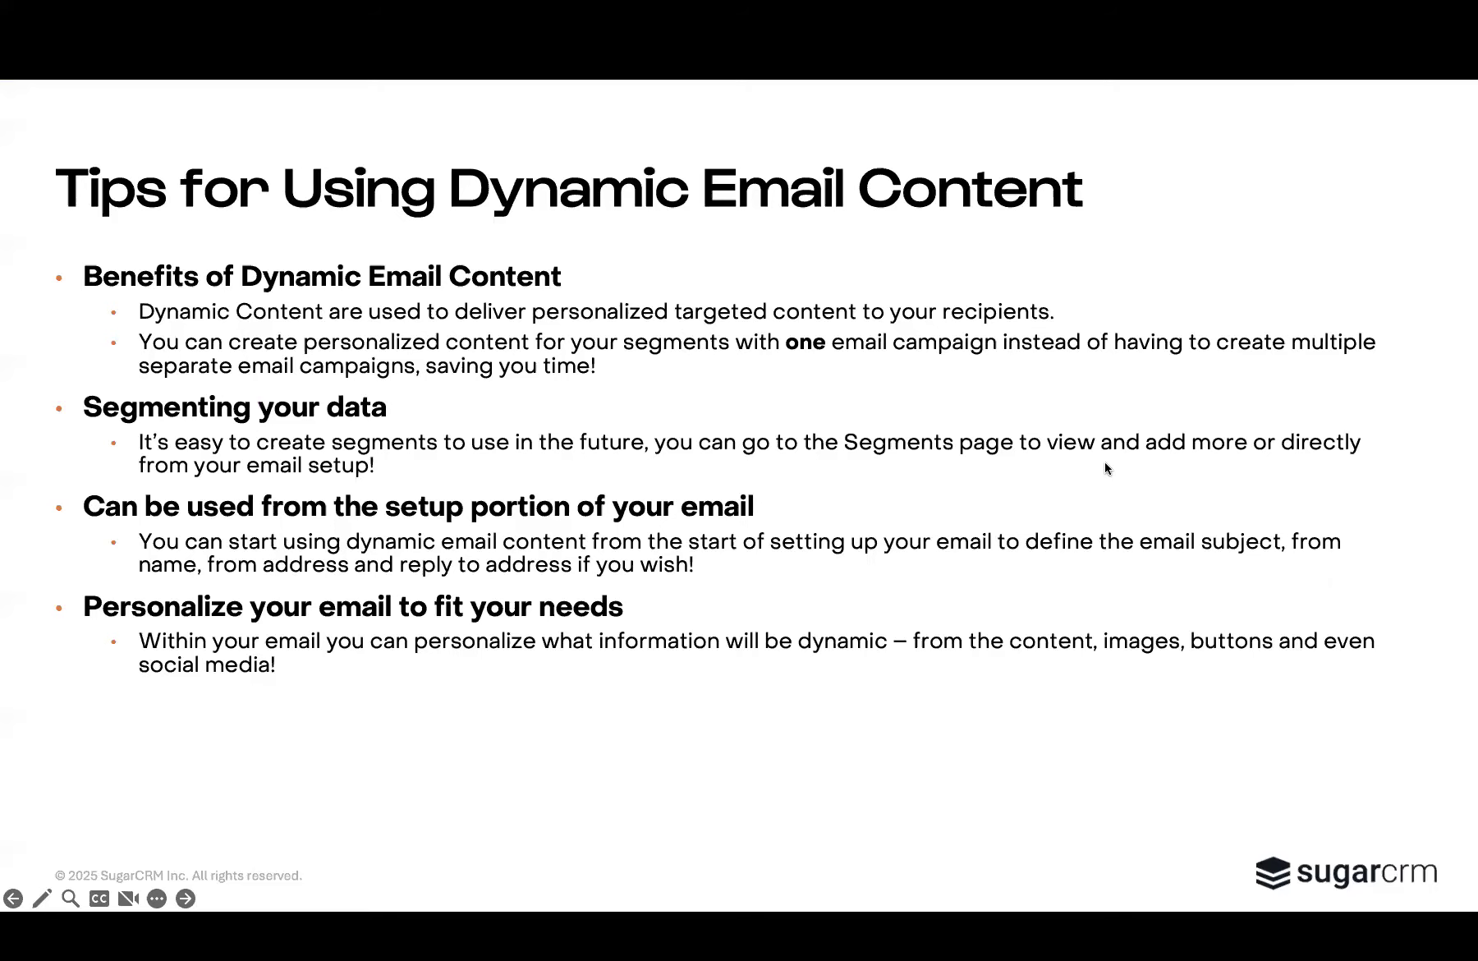